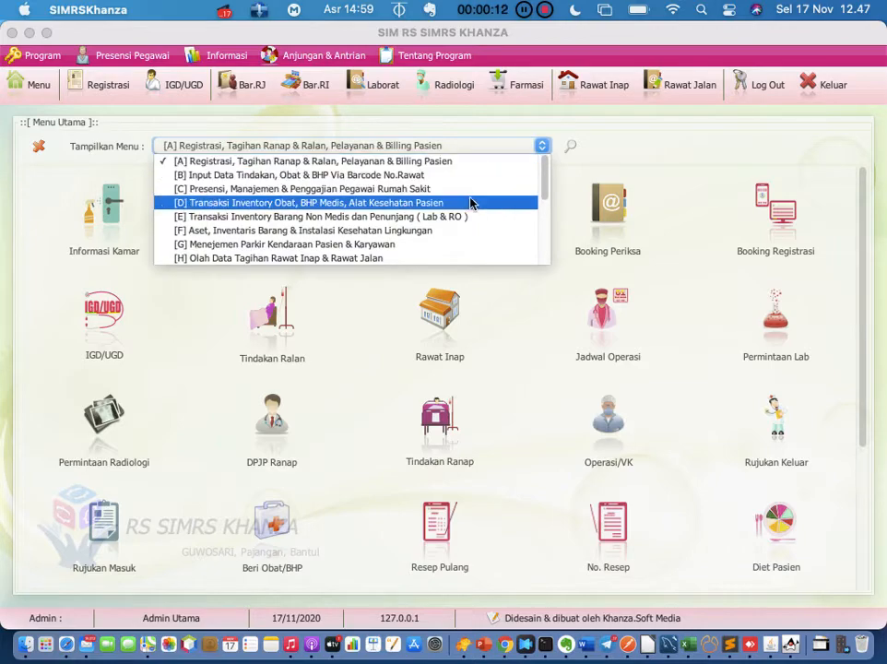
Show the [D] Transaksi Inventory Obat menu and open the Obat, Alkes & BHP drug master list
left_click(468, 203)
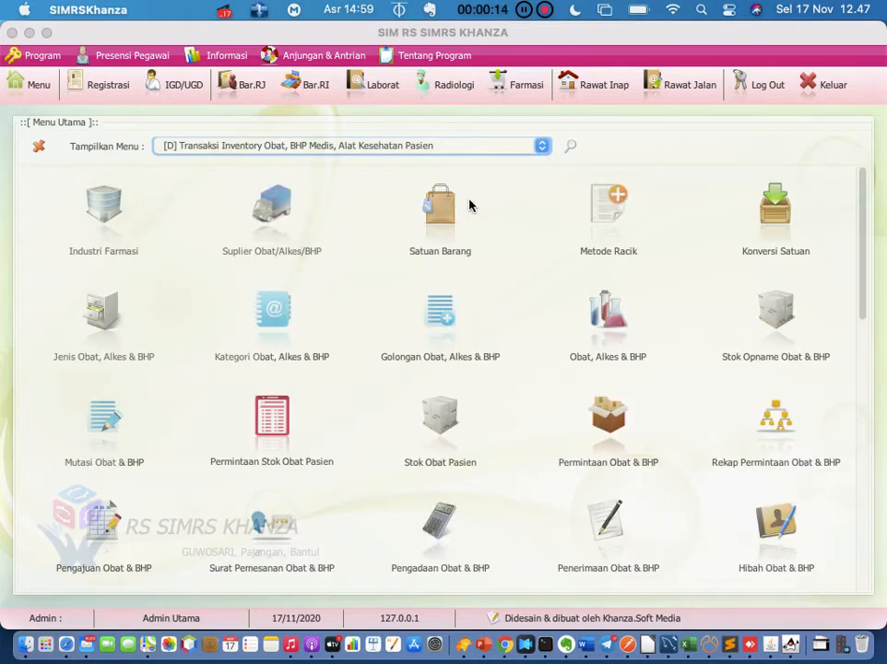
left_click(616, 323)
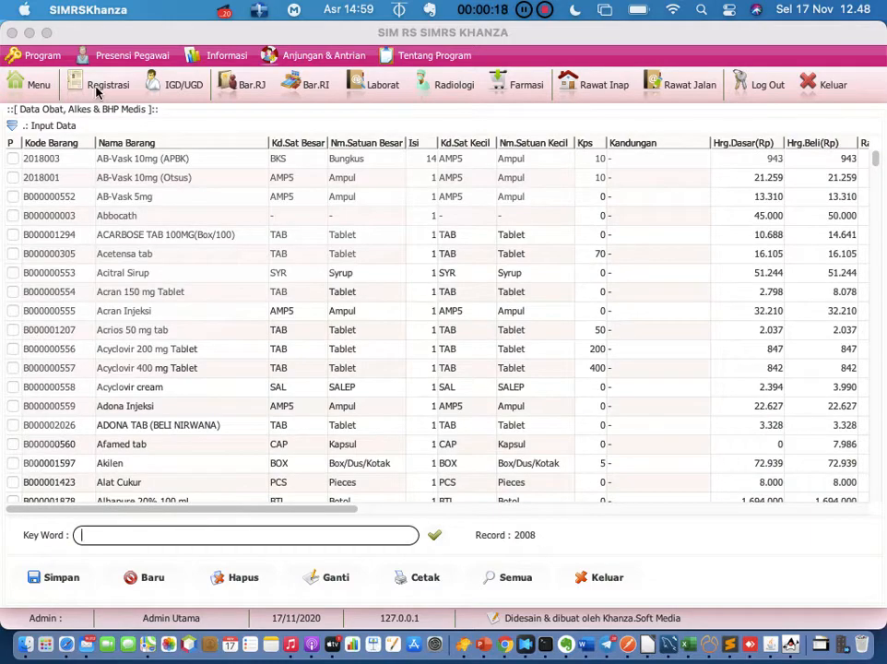
Start new drug entry B000008019 named Pyrexin and bring up the Industri Farmasi company list
left_click(146, 577)
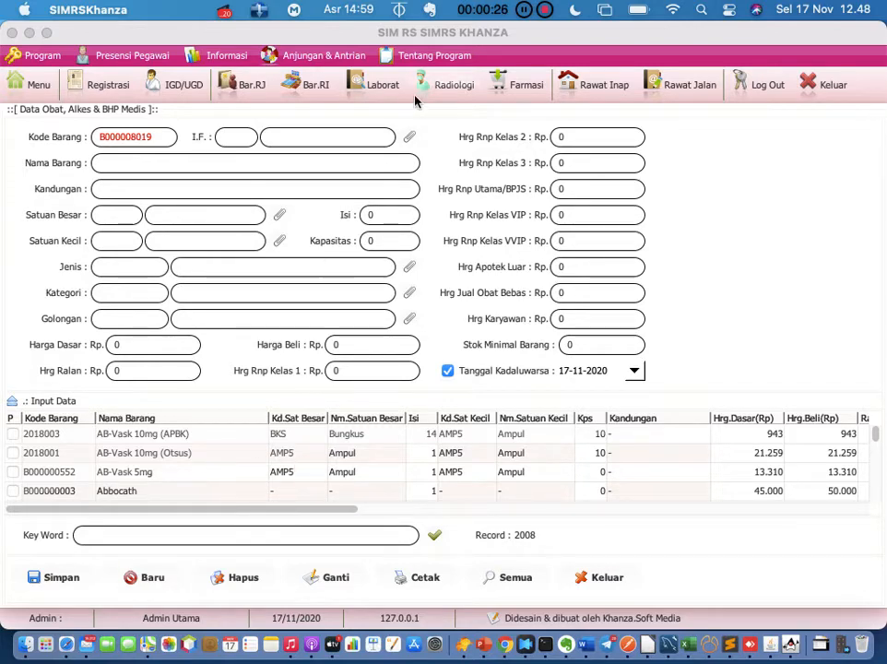
left_click(397, 164)
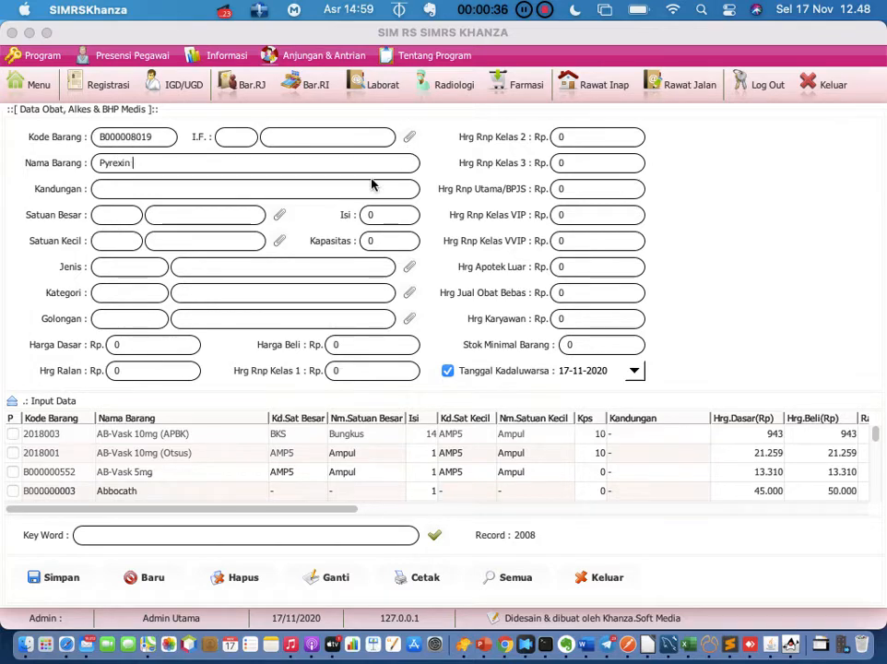
left_click(409, 138)
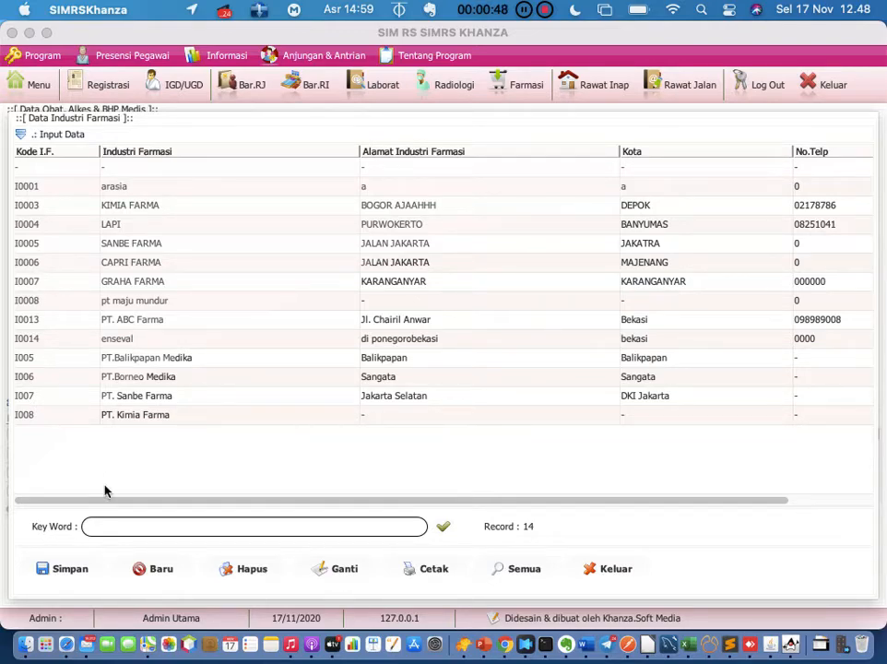
Add pharmaceutical company 'PT. MEPHRO' with address and city '-', saved as I0015
left_click(150, 569)
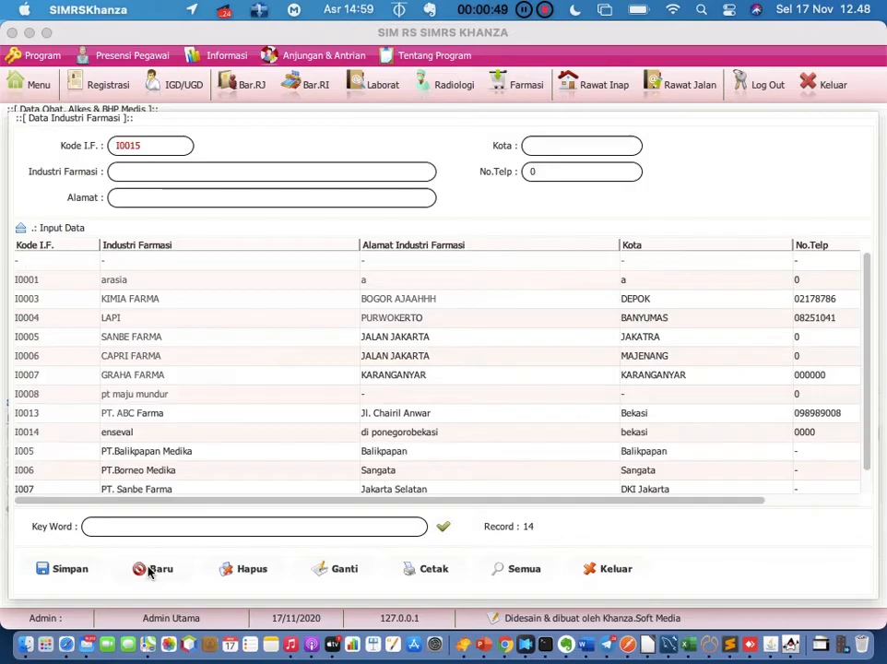
left_click(261, 178)
type("PT. MEPHRO")
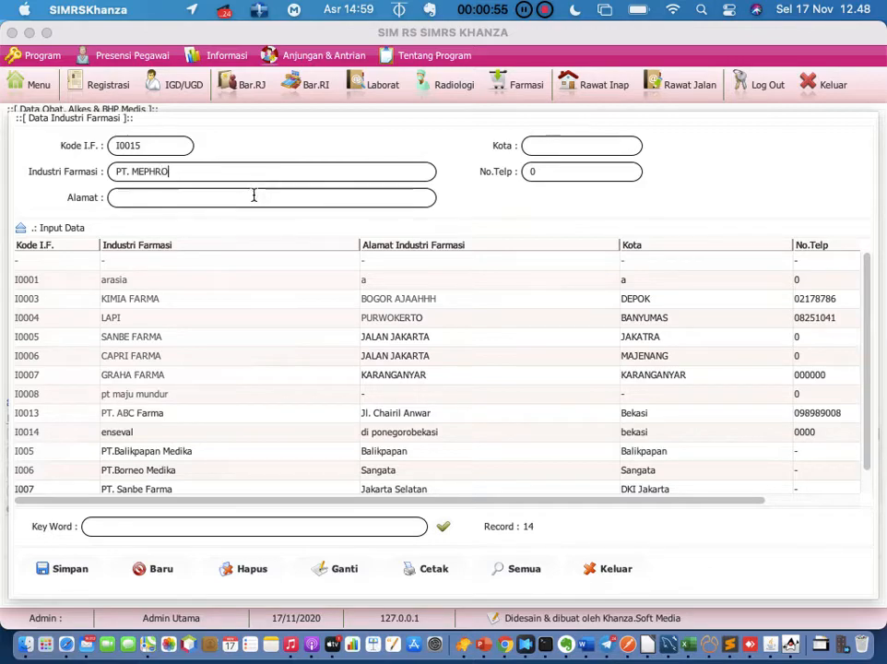
left_click(254, 195)
type("-")
left_click(562, 139)
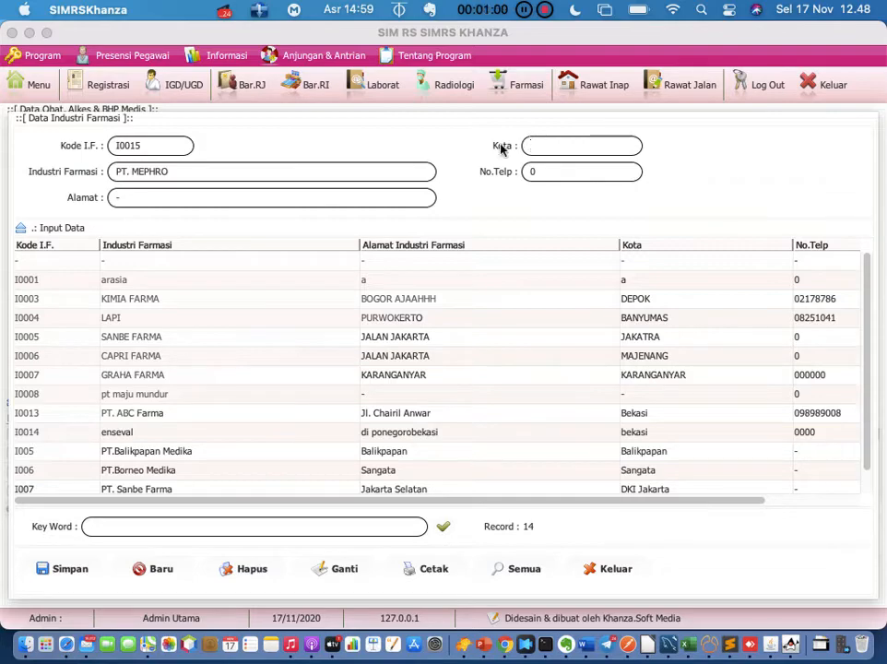
type("-")
left_click(70, 569)
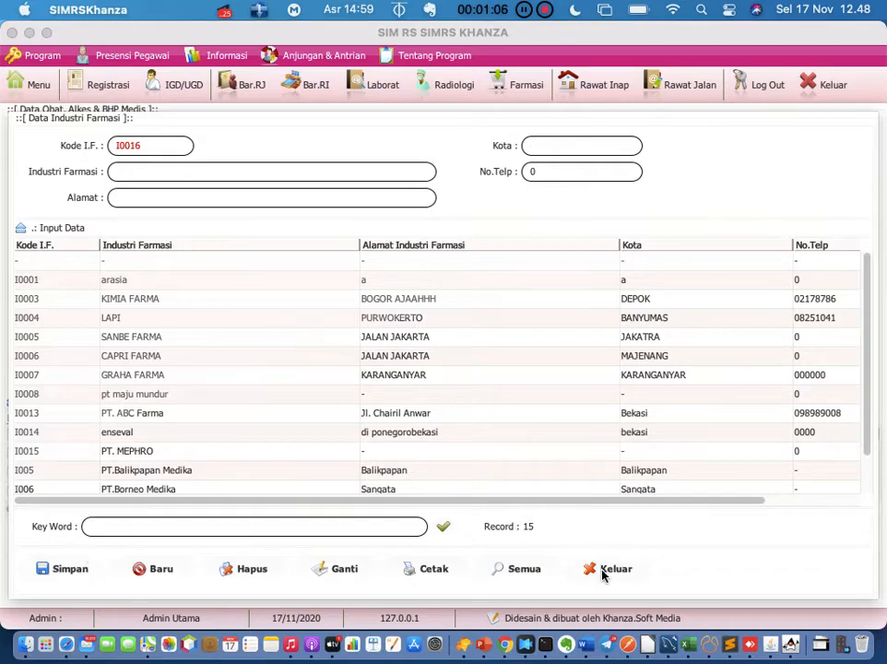
left_click(607, 569)
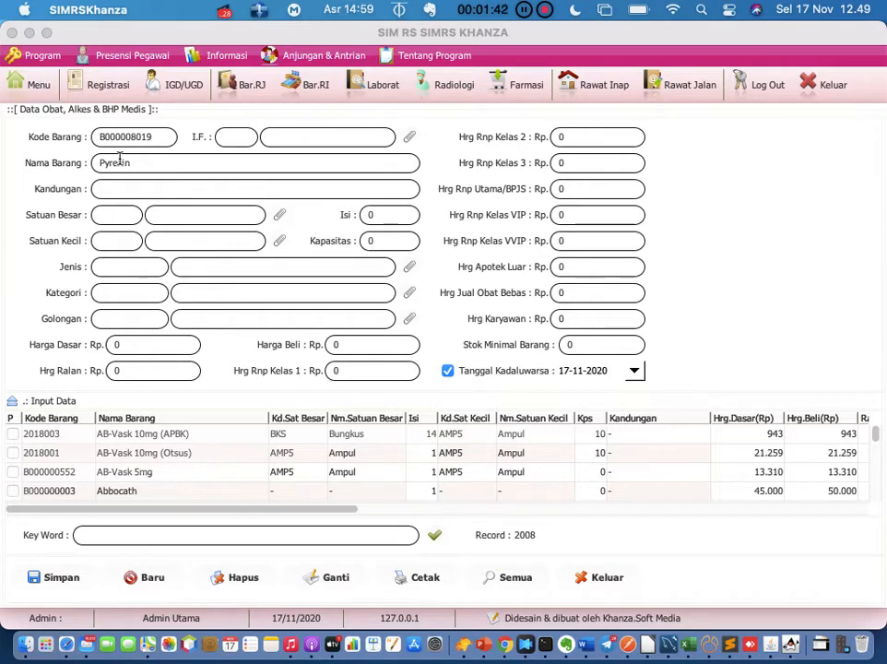
Close the unsaved Pyrexin drug form and return to the drug-inventory main menu
left_click(592, 574)
left_click(39, 90)
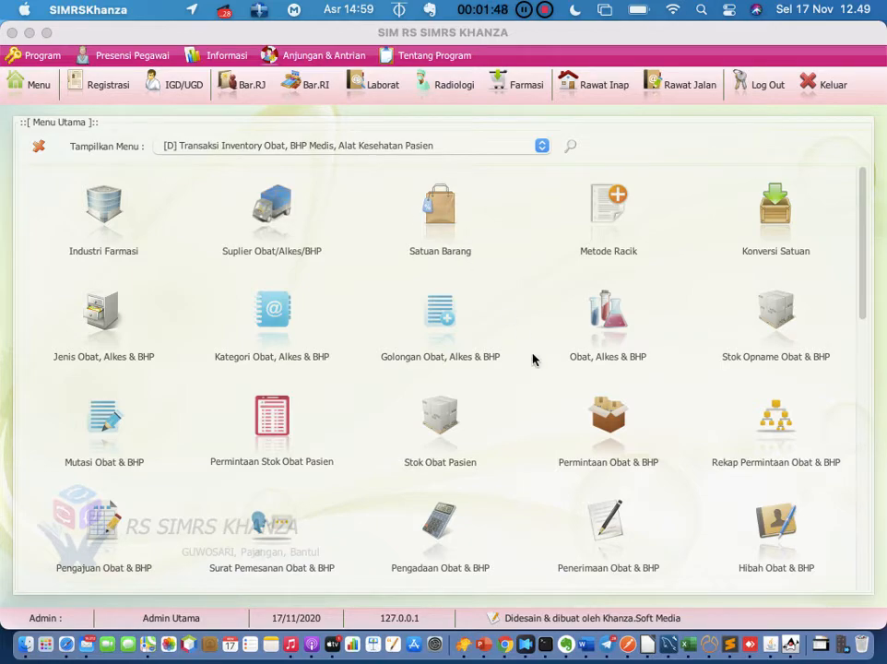
Start a fresh drug entry B000008019 with manufacturer I0015 PT. MEPHRO
left_click(608, 318)
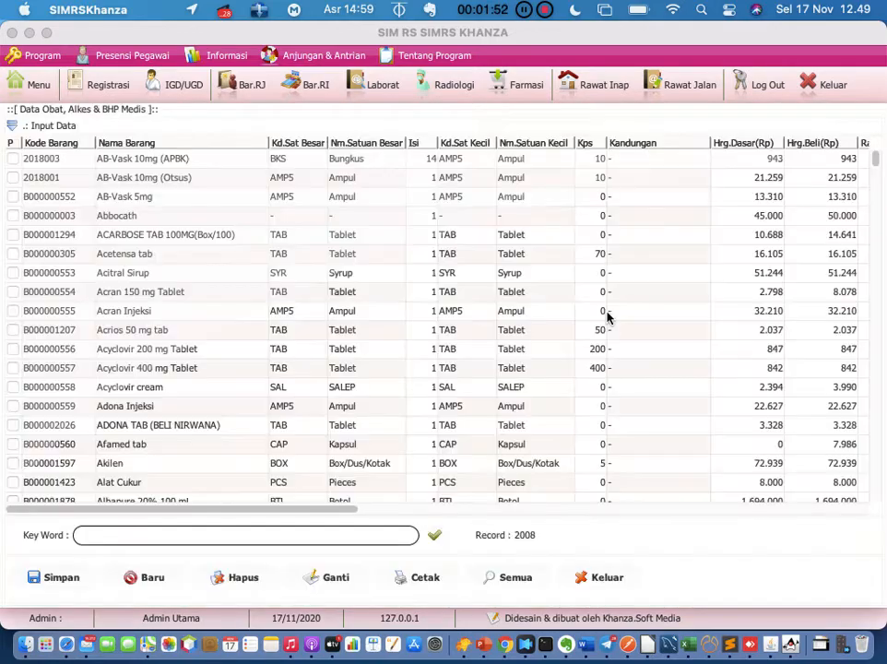
left_click(150, 578)
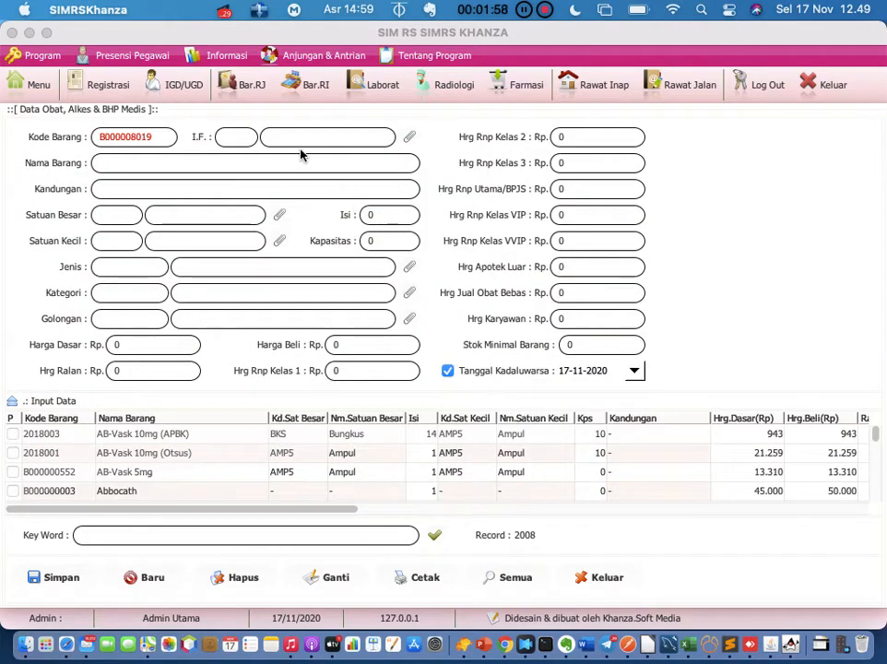
left_click(409, 137)
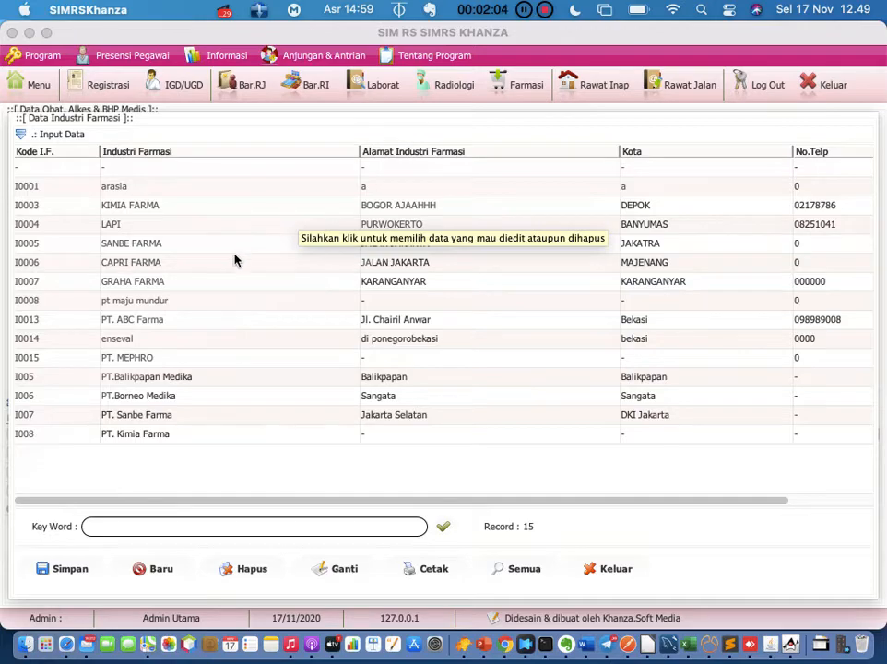
double_click(183, 358)
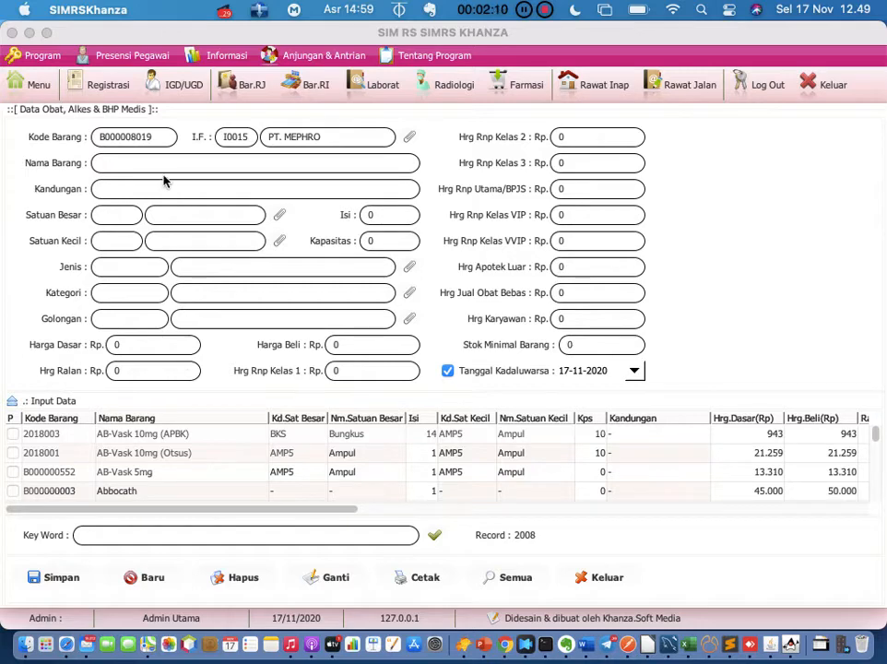
left_click(213, 168)
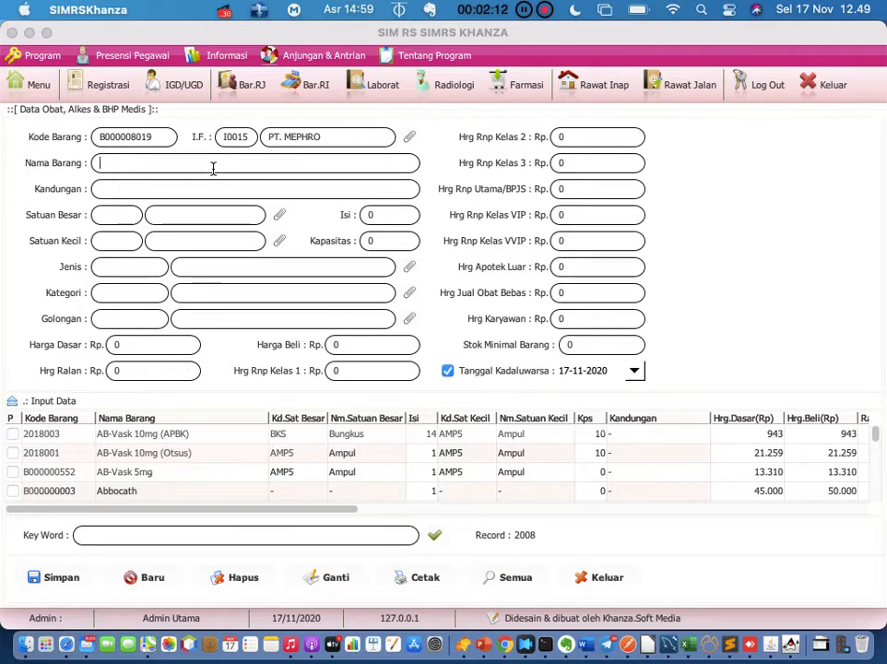
Name the drug 'Pyrexin 500 mg' with content 'Paracetamol'
type("Pyrexin")
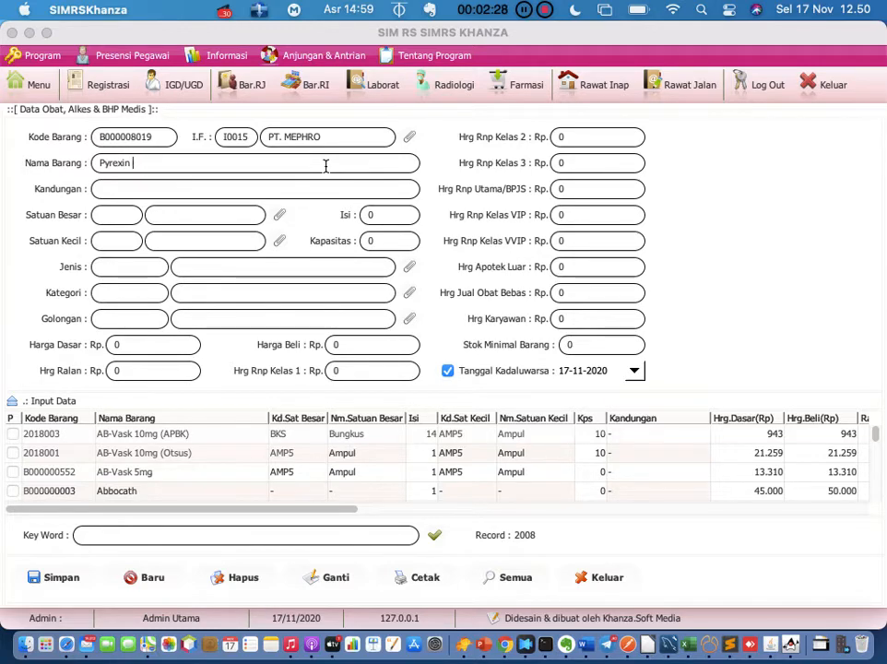
type("500 mg")
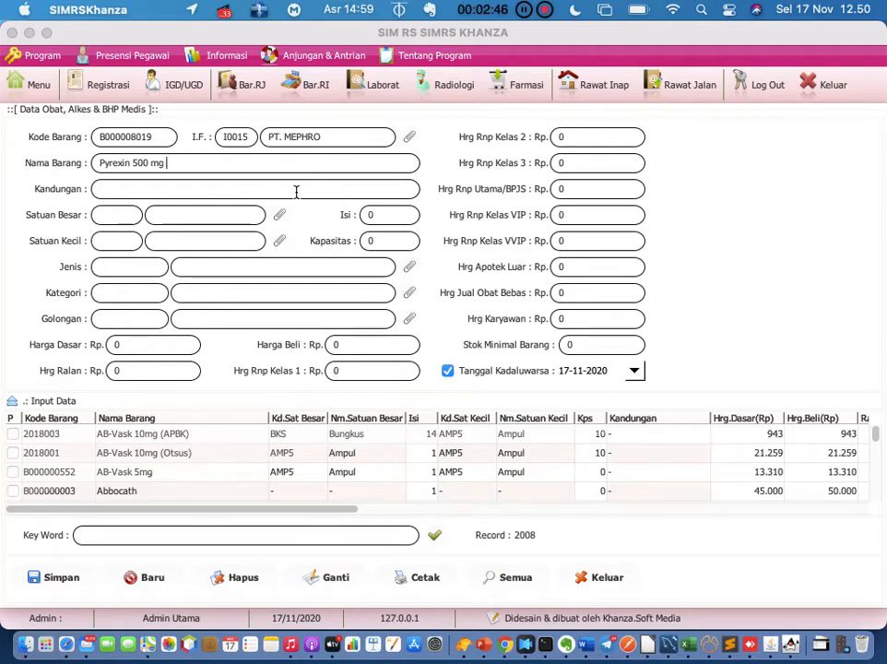
left_click(296, 191)
type("Para")
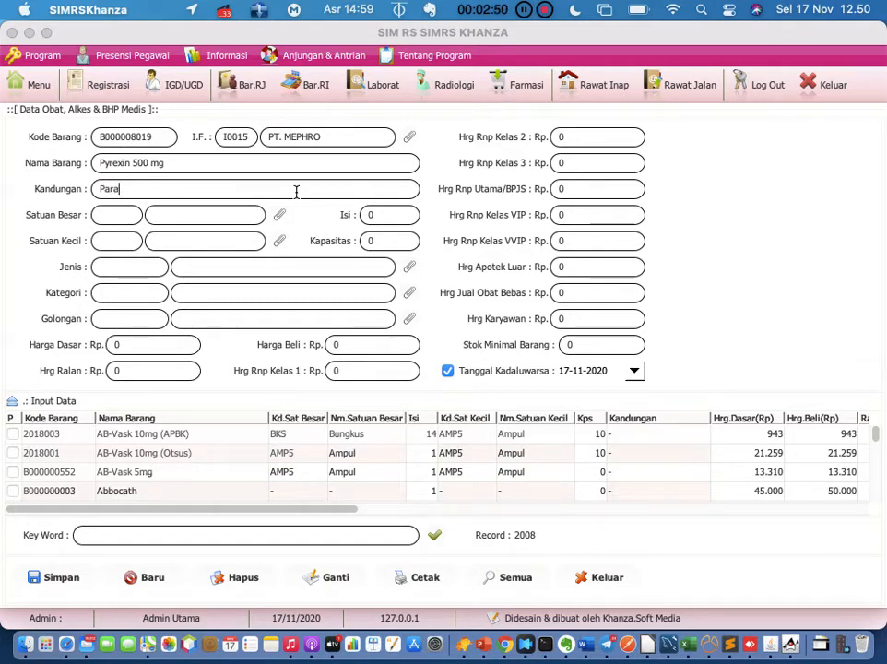
type("cetamol")
left_click(284, 219)
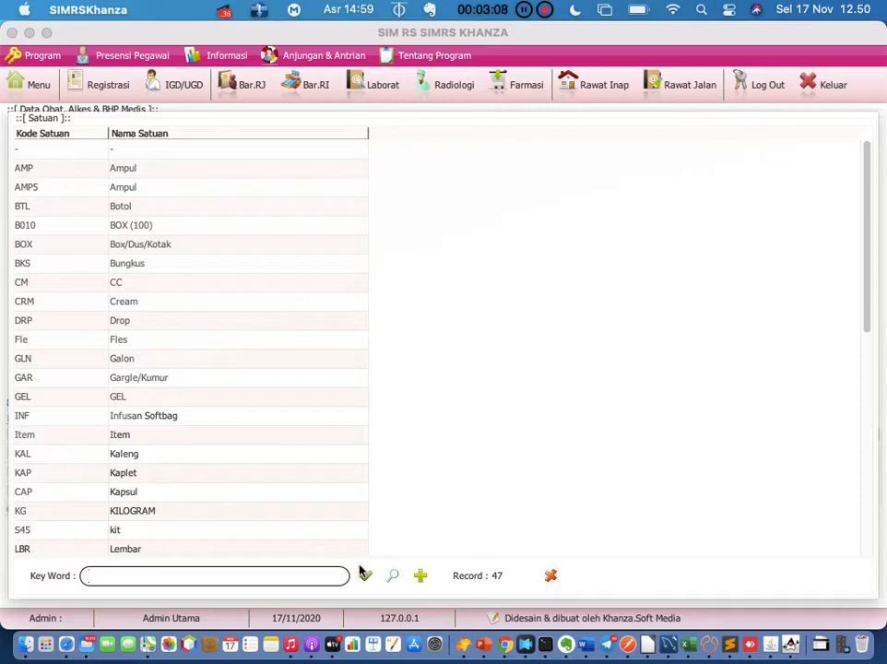
Filter units by 'box' and set the large unit to BOX – Box/Dus/Kotak
left_click(421, 575)
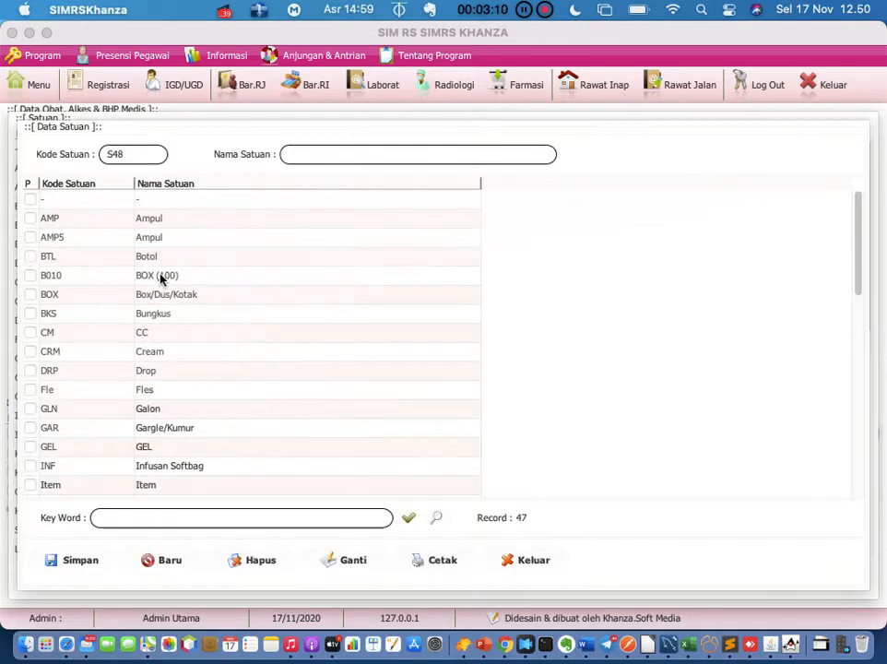
left_click(133, 278)
left_click(178, 517)
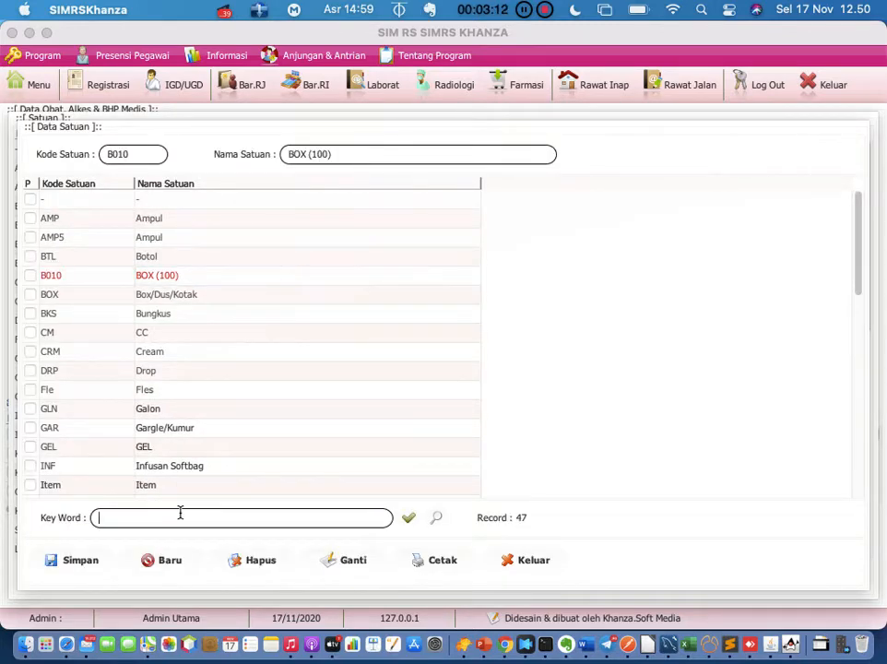
type("box")
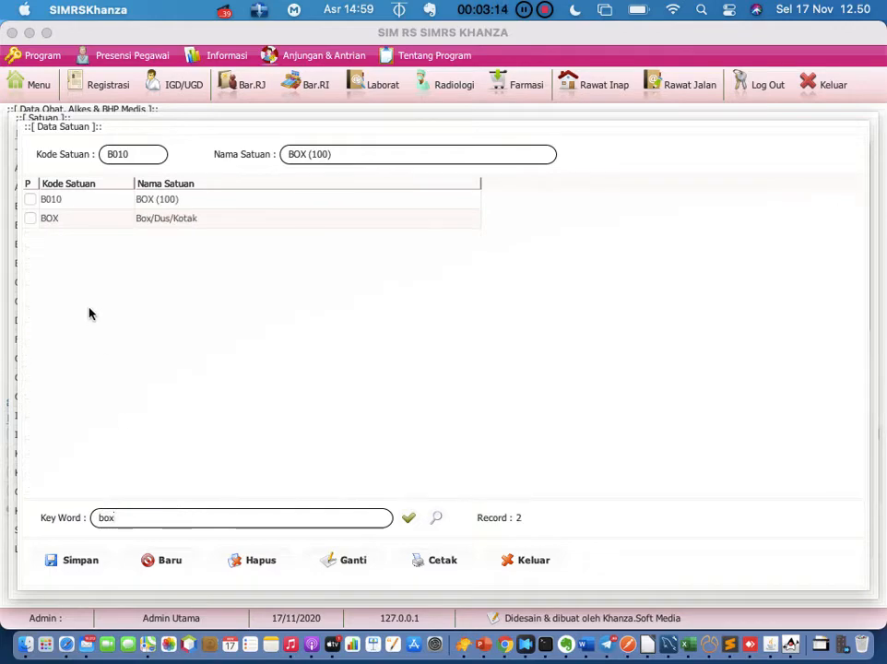
left_click(89, 222)
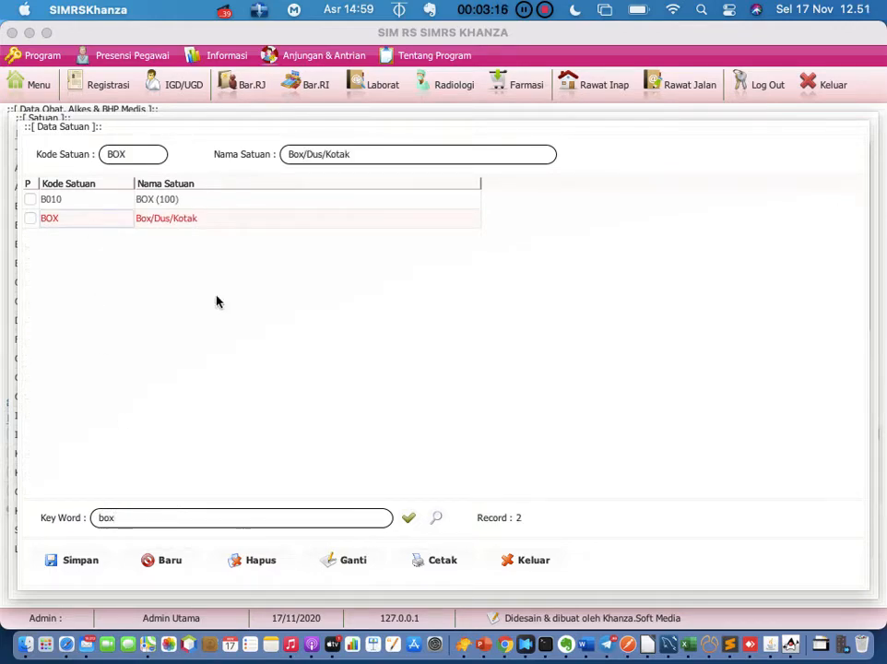
left_click(513, 559)
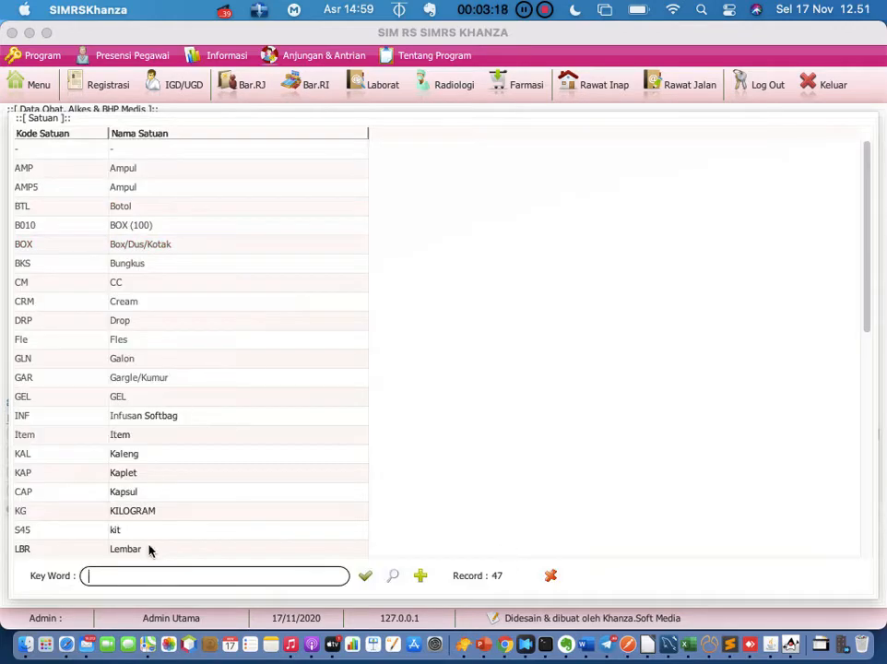
type("box")
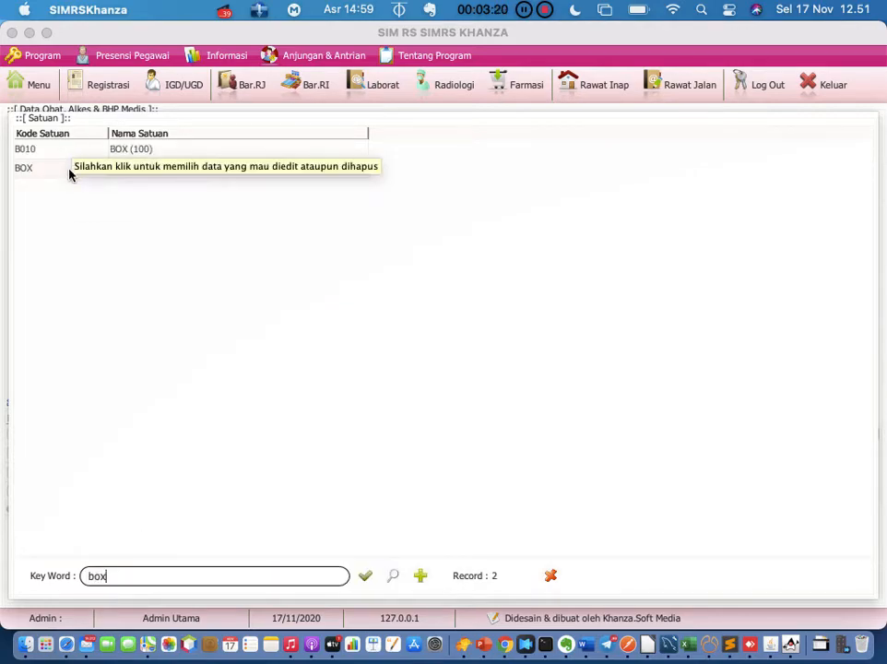
double_click(69, 175)
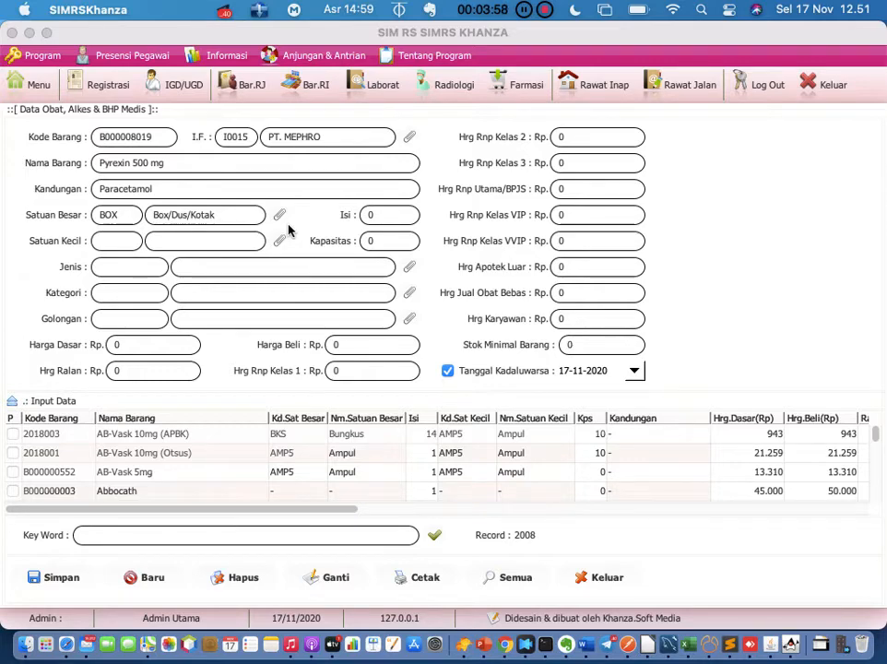
Filter units by 'tab' and set the small unit to TAB – Tablet
left_click(283, 241)
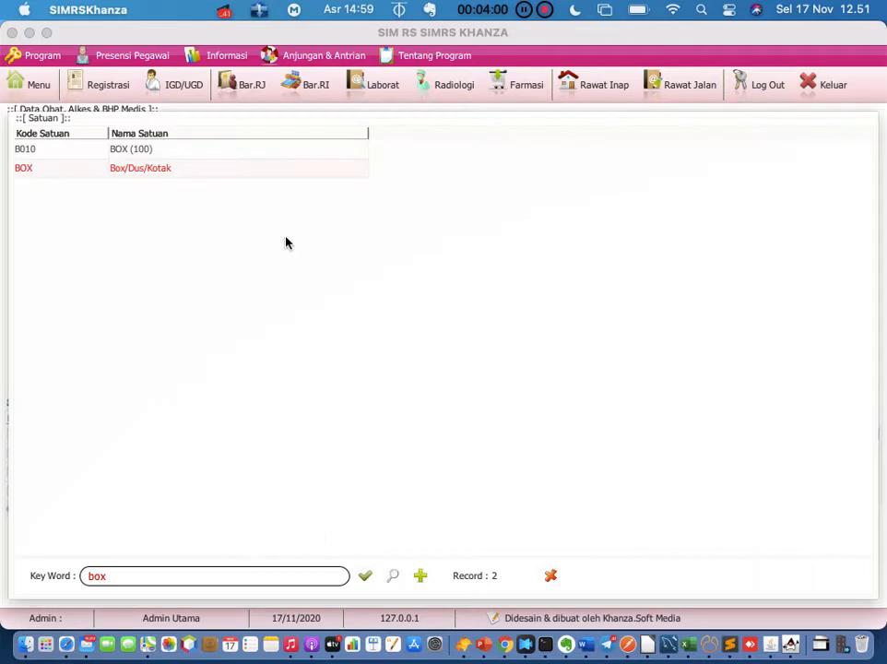
left_click(146, 578)
key("BackSpace")
key("BackSpace")
key("BackSpace")
type("tab")
key("Return")
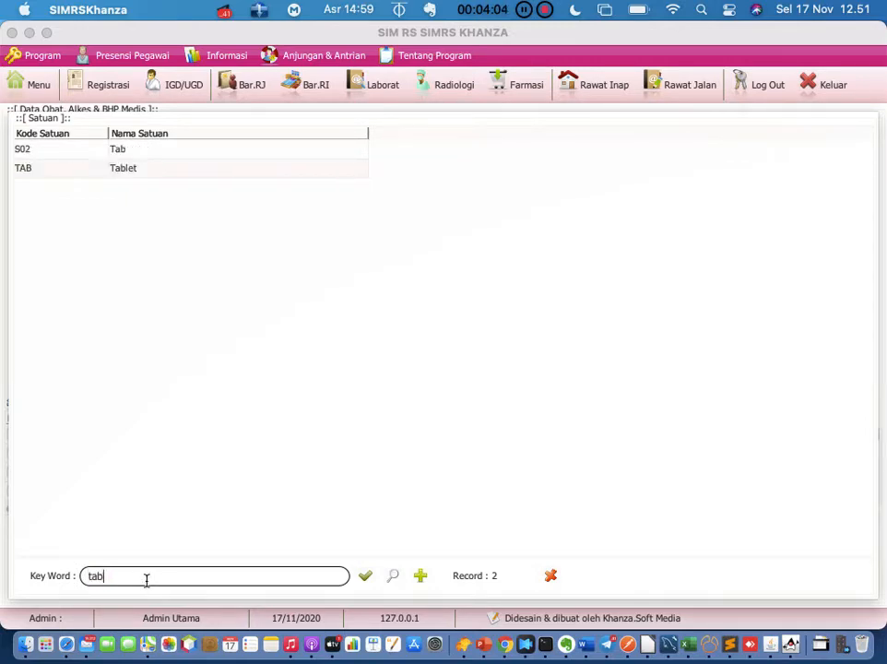
double_click(80, 169)
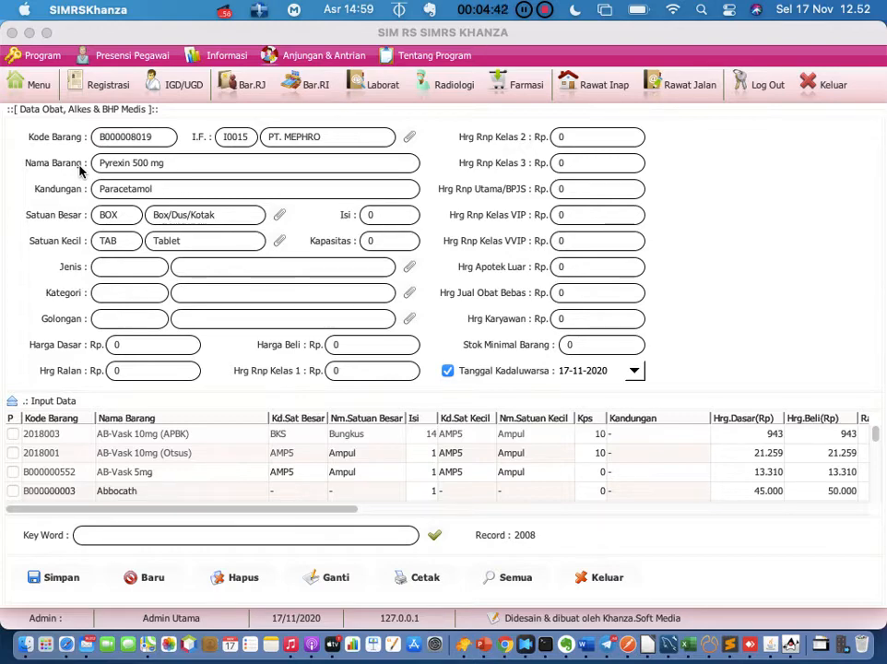
Set the drug type (Jenis) to JB01 OBAT ORAL
left_click(410, 273)
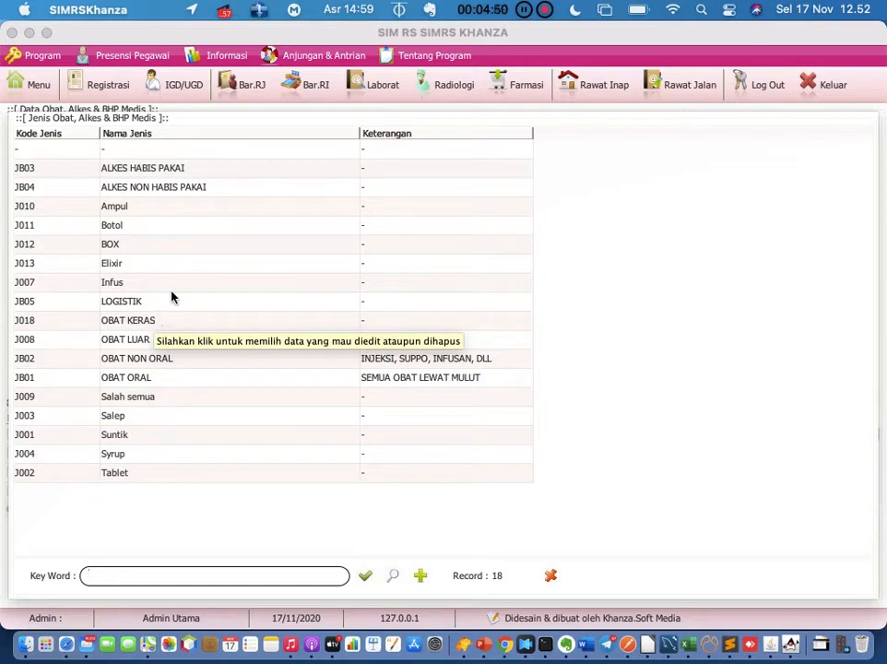
left_click(119, 379)
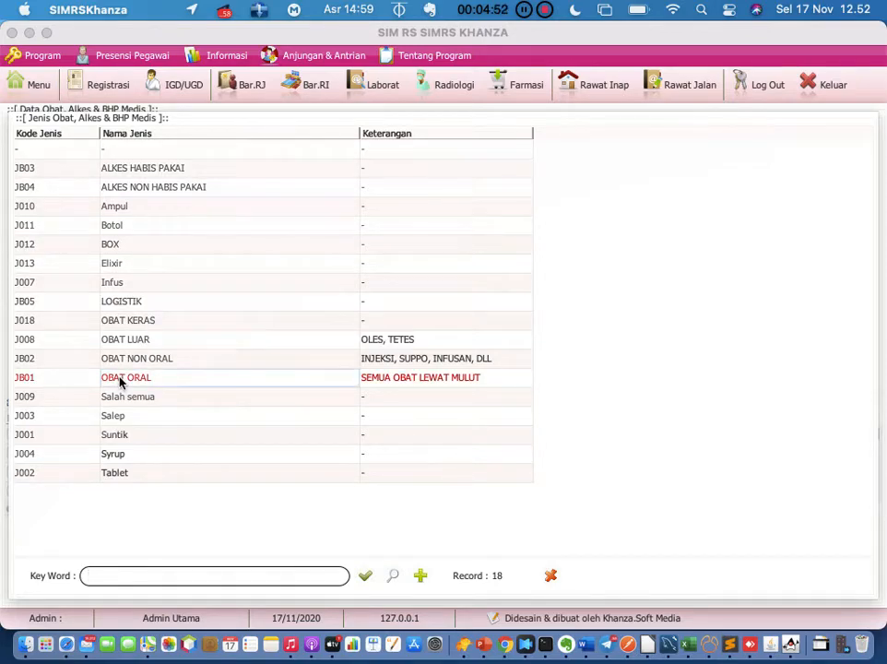
double_click(120, 379)
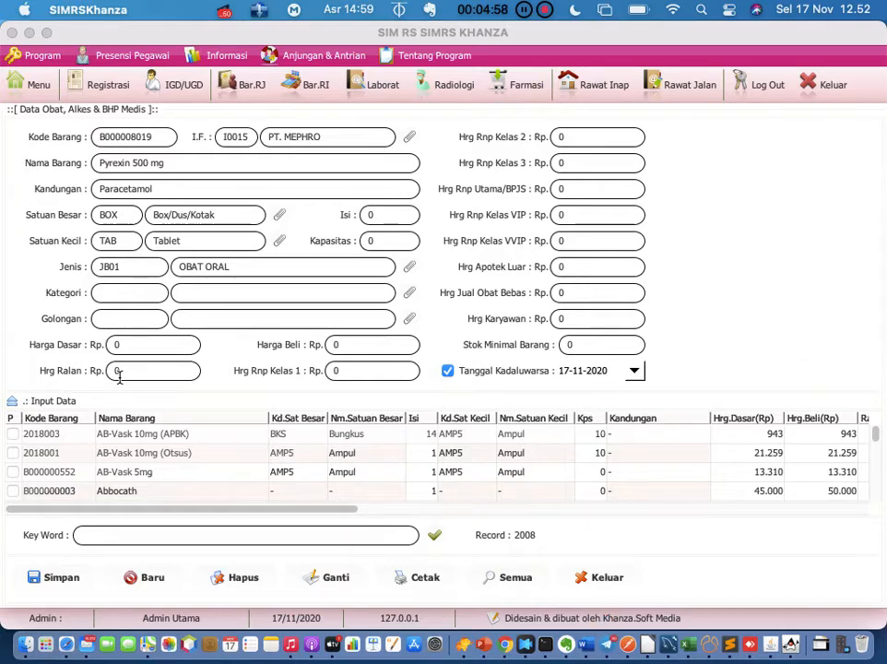
left_click(410, 268)
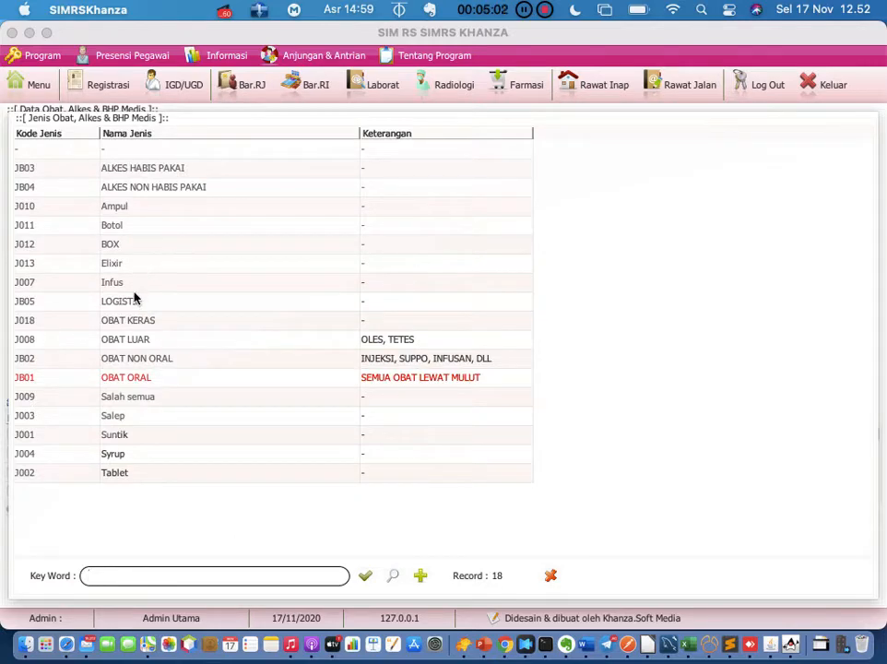
double_click(196, 377)
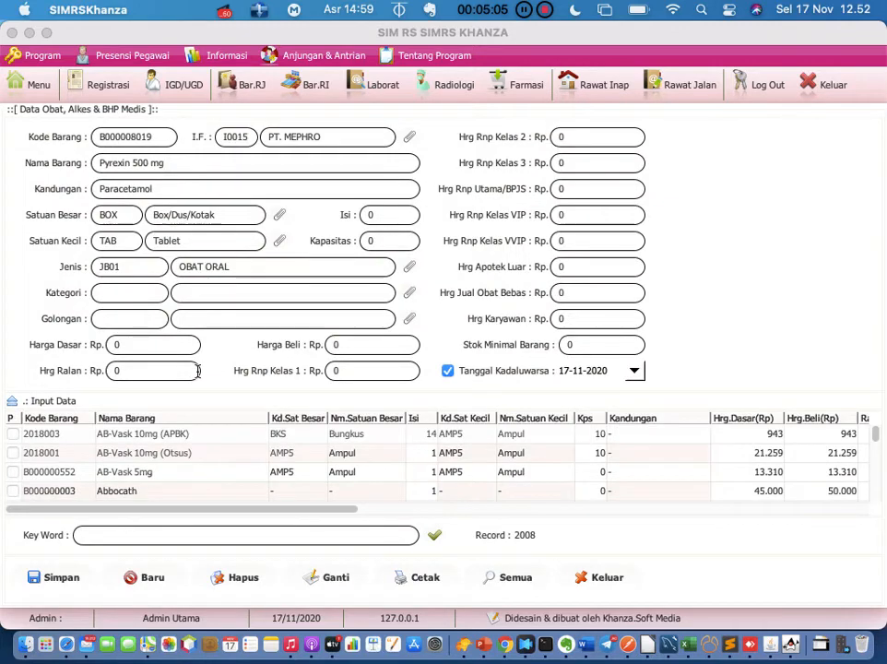
Set the drug category to K01 Formularioum RS
left_click(410, 293)
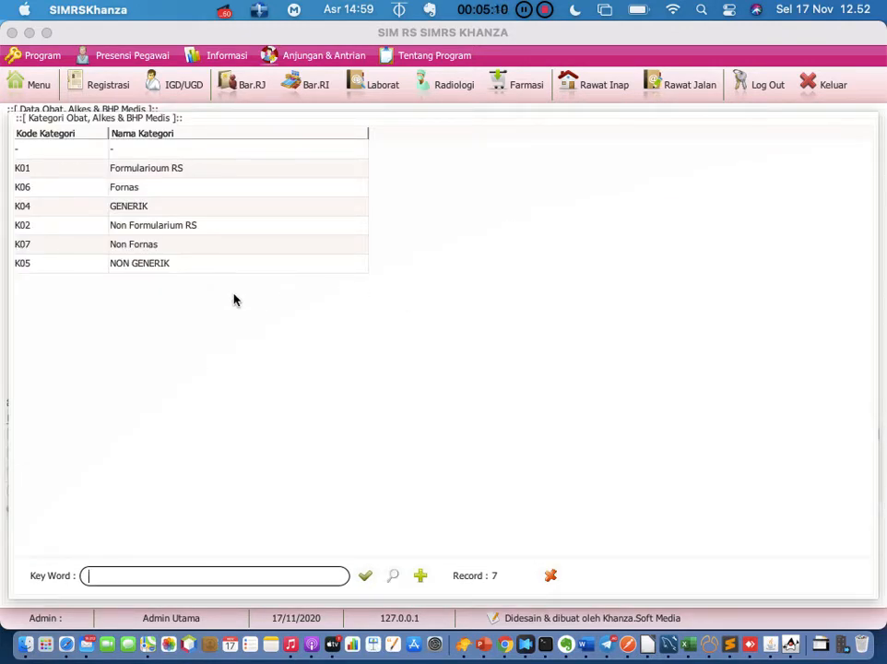
left_click(223, 172)
double_click(223, 171)
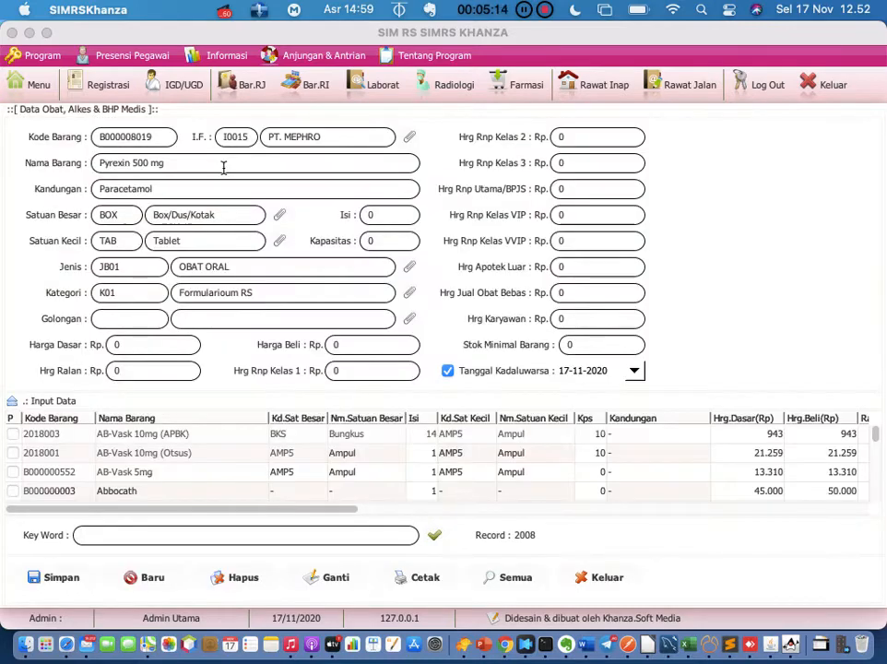
Set the drug class (Golongan) to G04 OBAT BEBAS
left_click(410, 319)
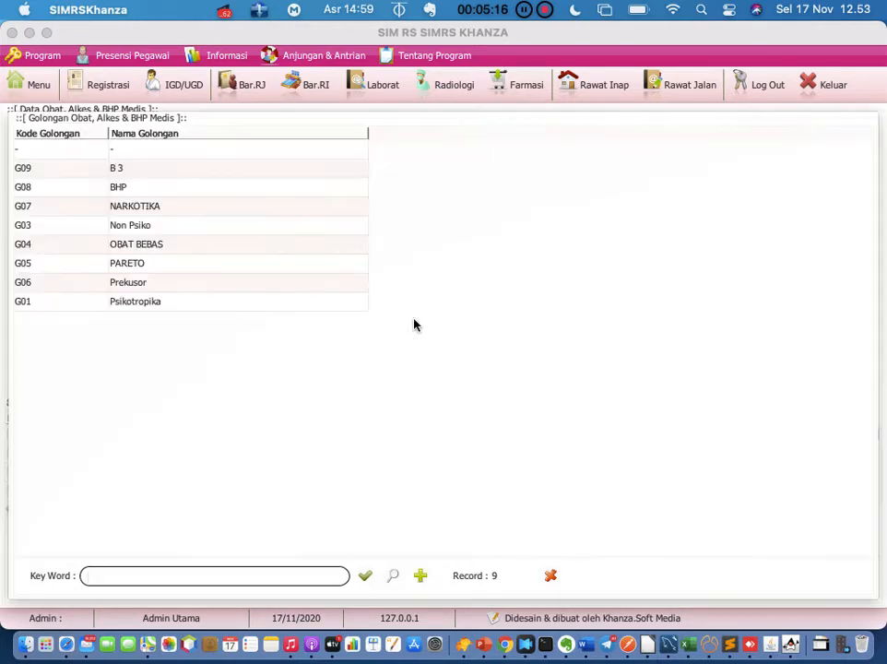
double_click(174, 245)
left_click(169, 343)
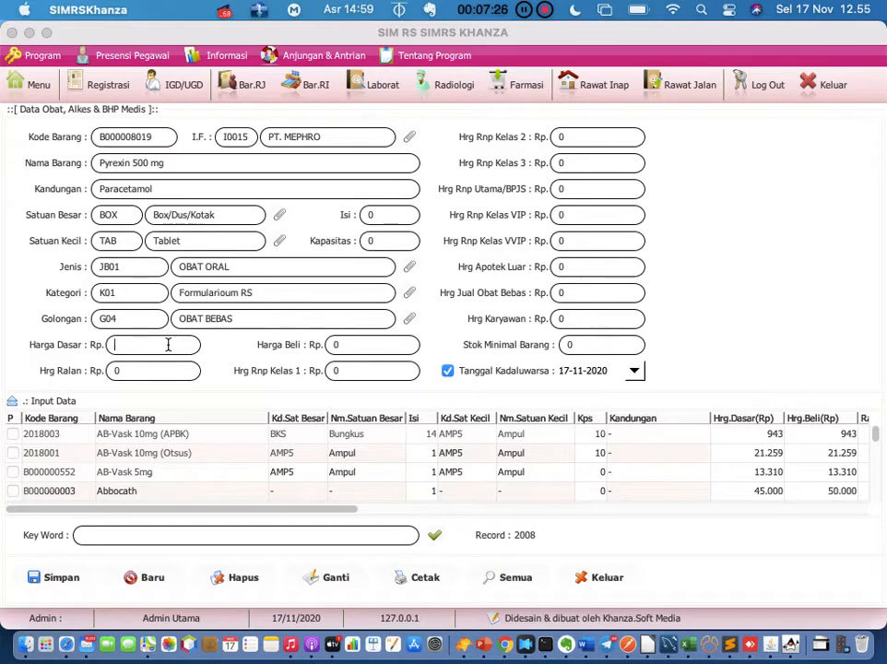
Enter 0 as the base, purchase and outpatient prices and save Pyrexin 500 mg
left_click(346, 347)
left_click(160, 353)
left_click(359, 346)
type("0")
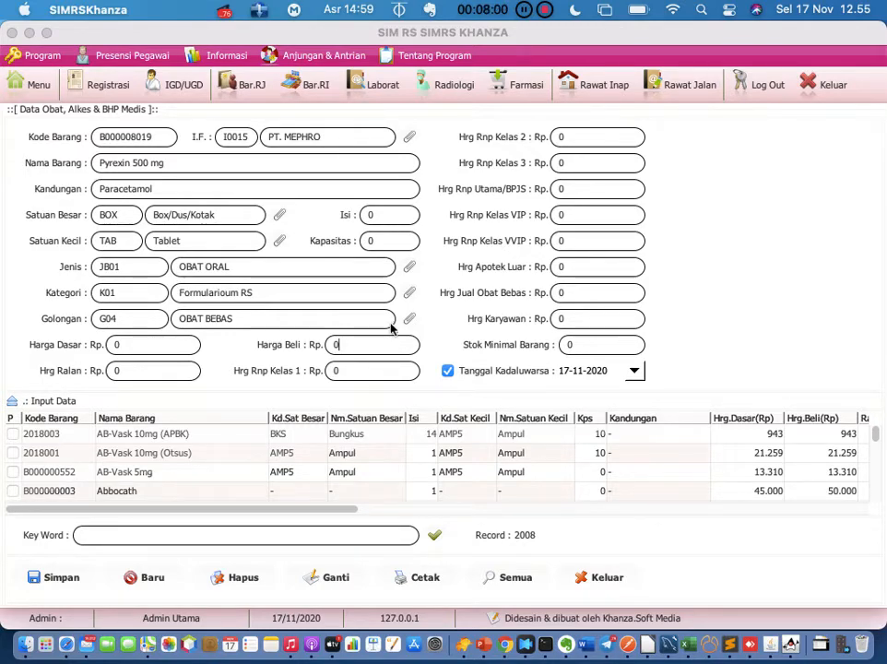
left_click(166, 344)
type("0")
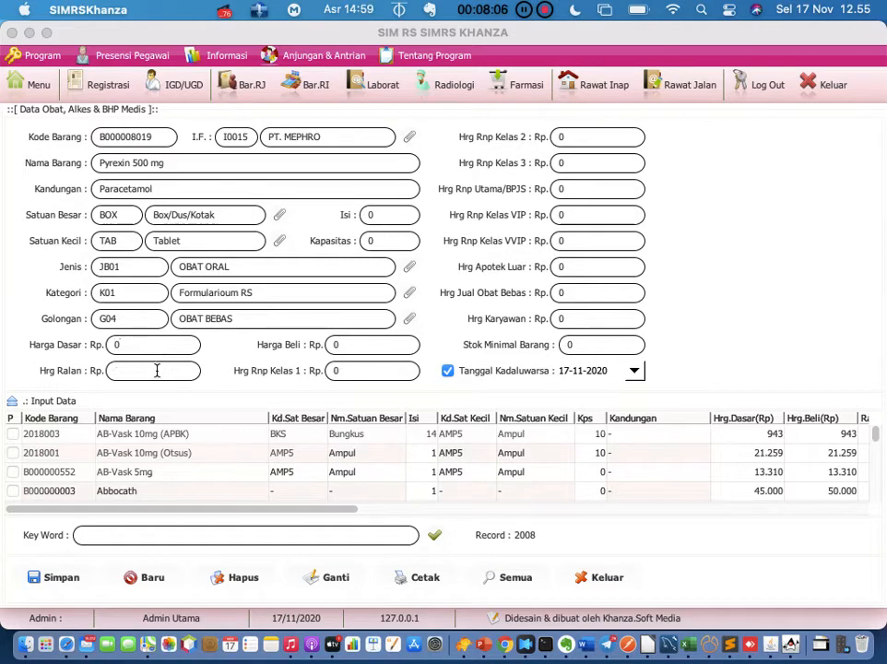
left_click(156, 370)
type("0")
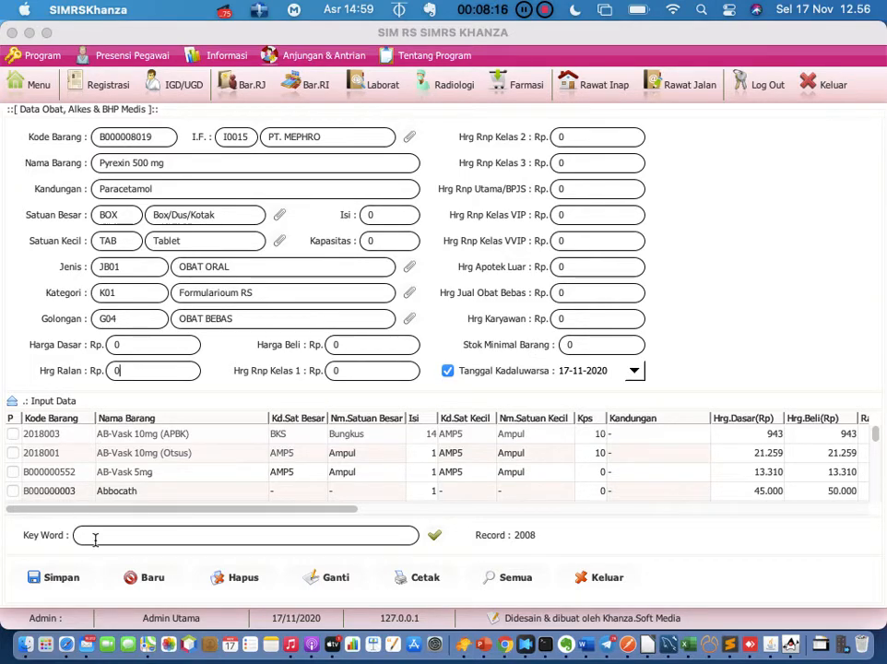
left_click(63, 579)
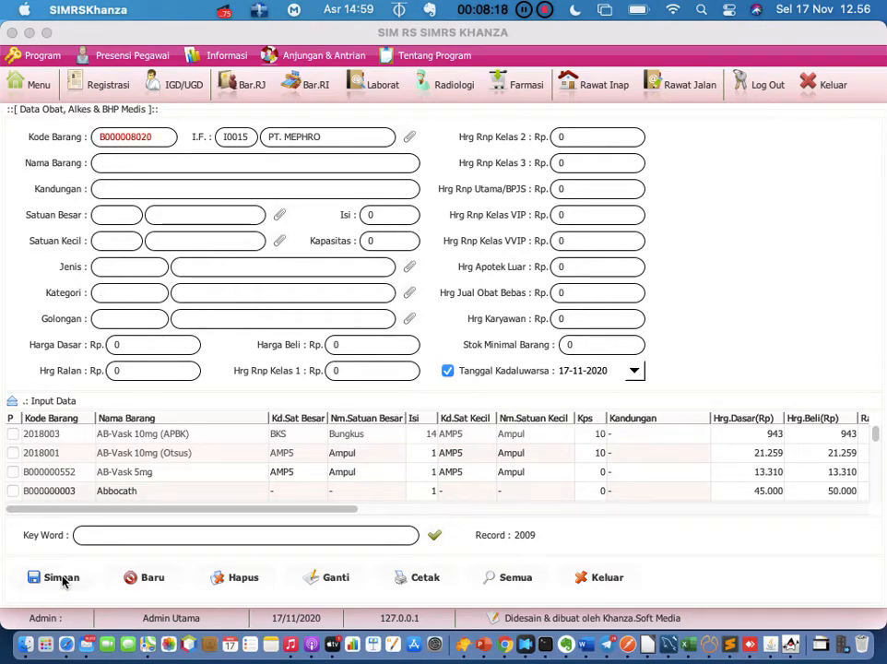
Search the item list for 'pyr' and load the Pyrexin 500 mg record into the form
left_click(158, 535)
type("pyr")
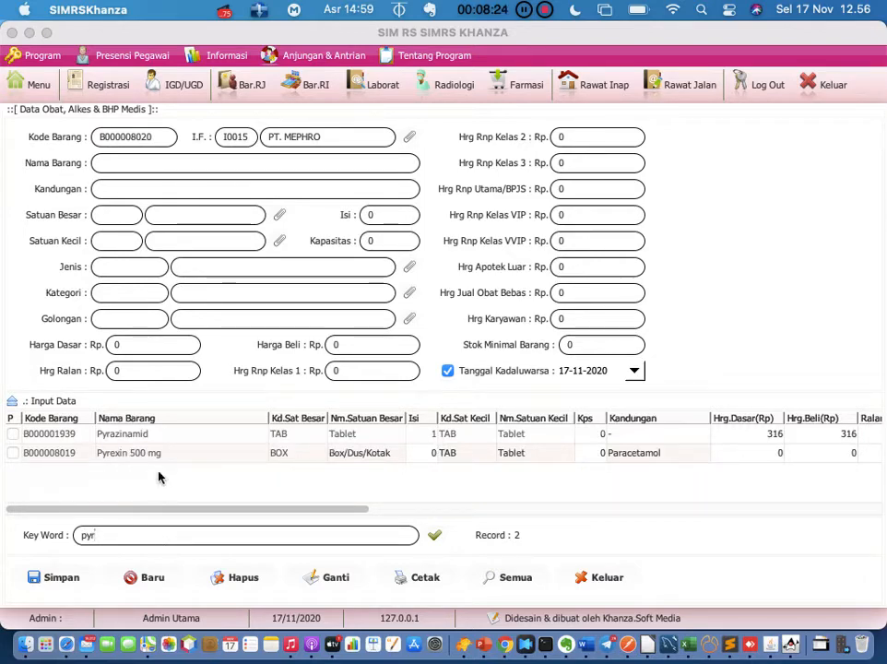
left_click(163, 463)
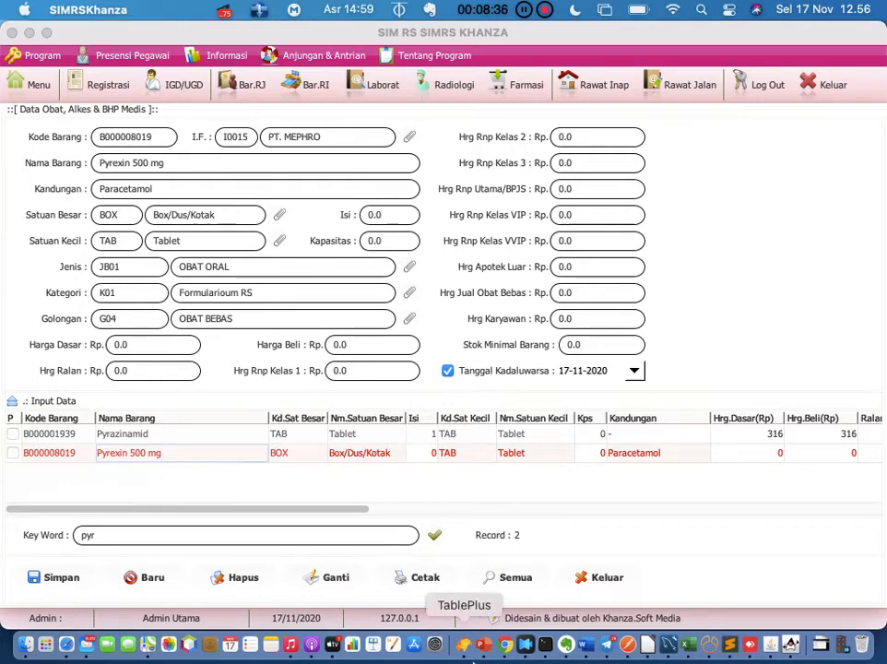
Add the Evernote line 'harga obat marginnya spt apa', then return to SIMRS Khanza
left_click(567, 644)
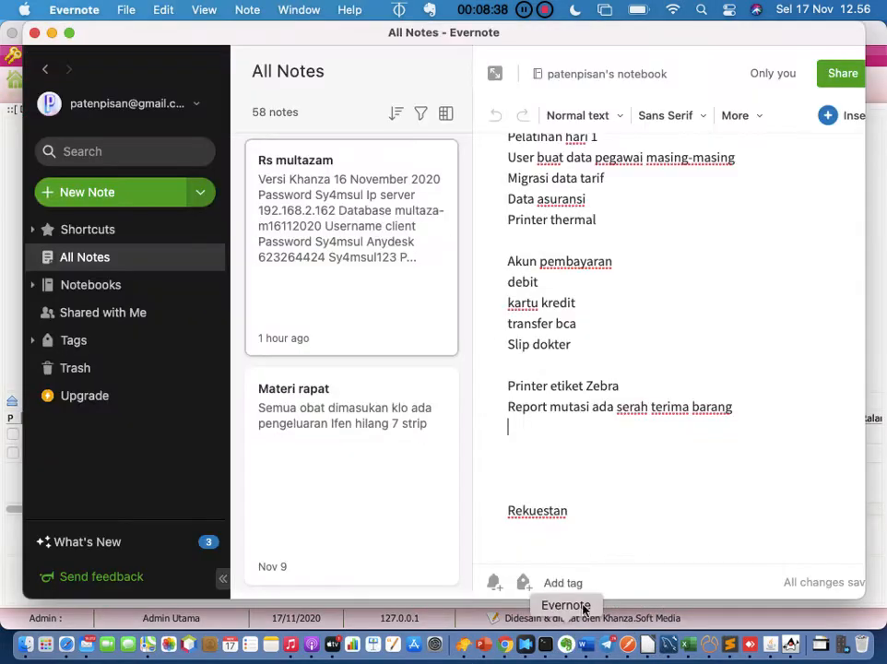
type("harga obat")
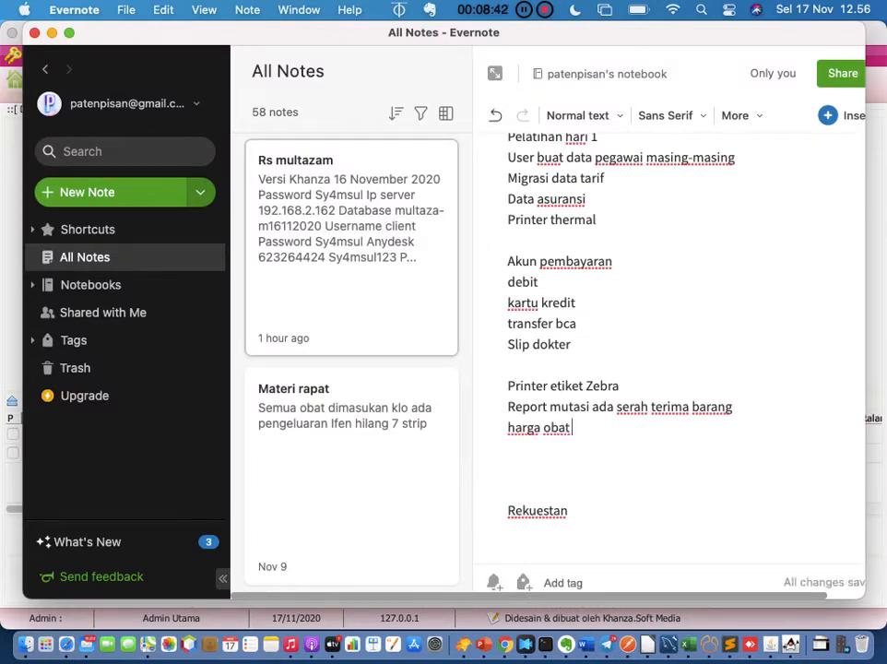
type(" marginny")
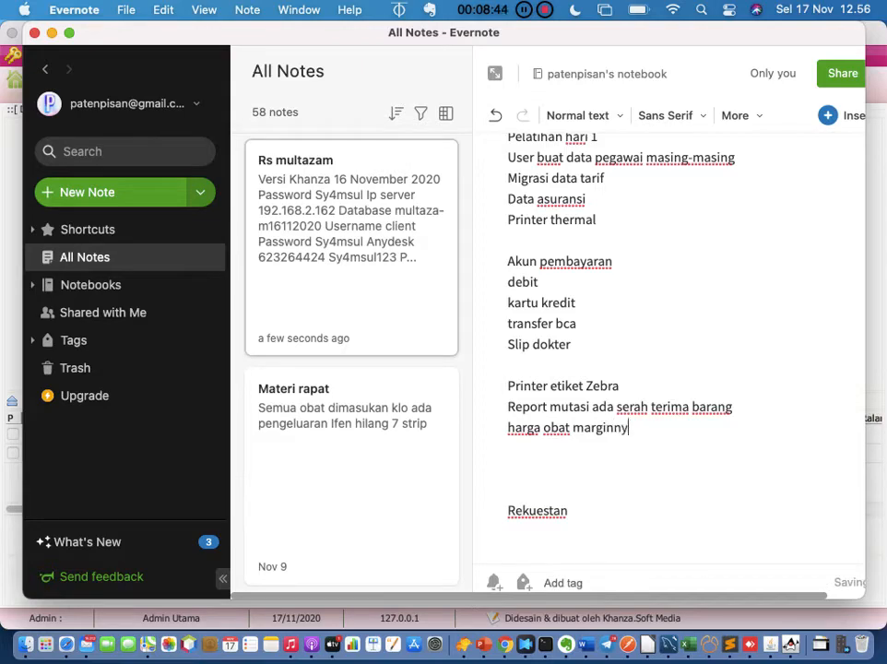
type("a spt apa")
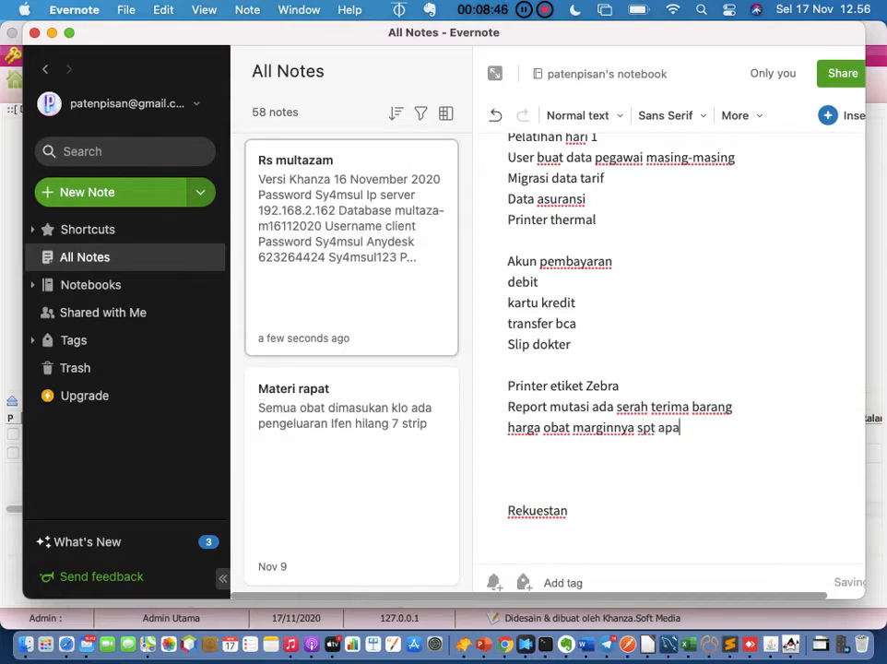
left_click(790, 644)
type("00 mg")
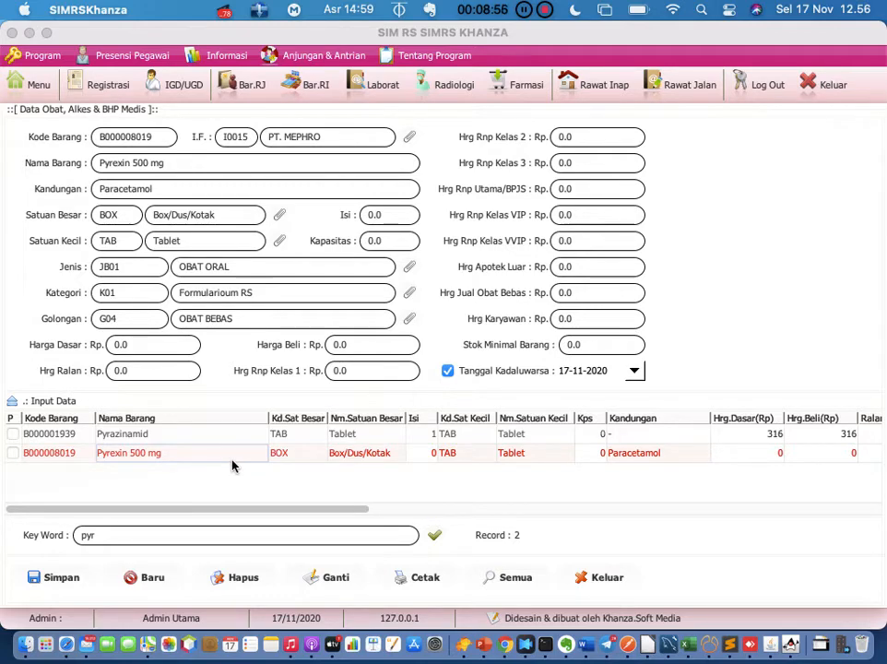
Change Pyrexin 500 mg's pack content to 100 and capacity to 500
left_click(394, 214)
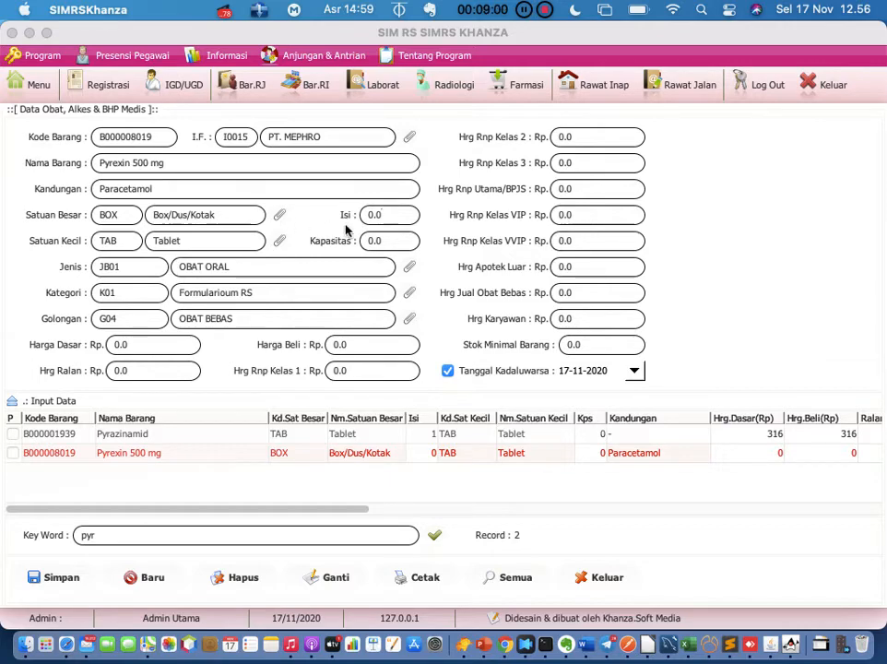
key("BackSpace")
key("BackSpace")
key("BackSpace")
type("100")
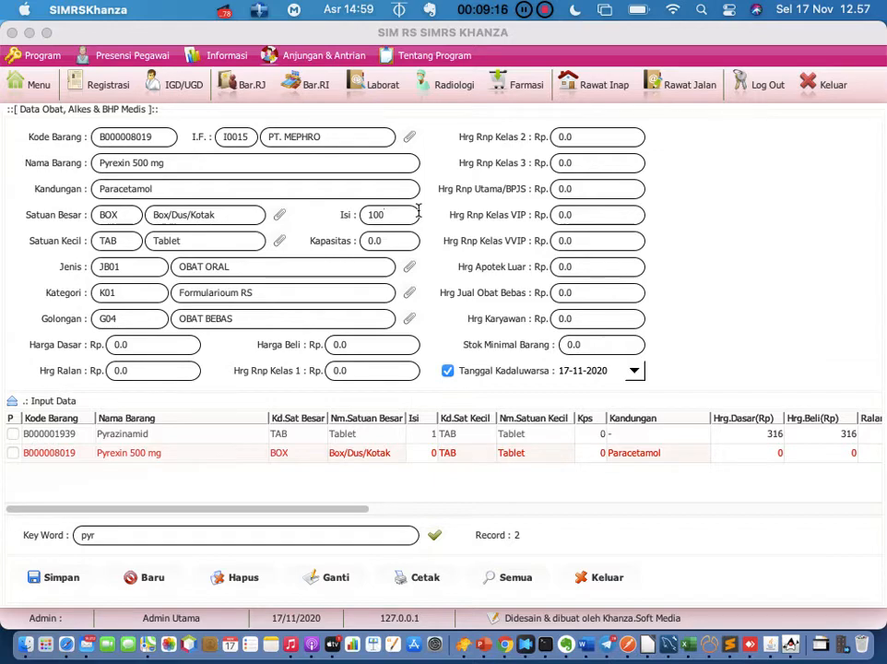
left_click(408, 241)
key("BackSpace")
key("BackSpace")
key("BackSpace")
type("50")
type("00")
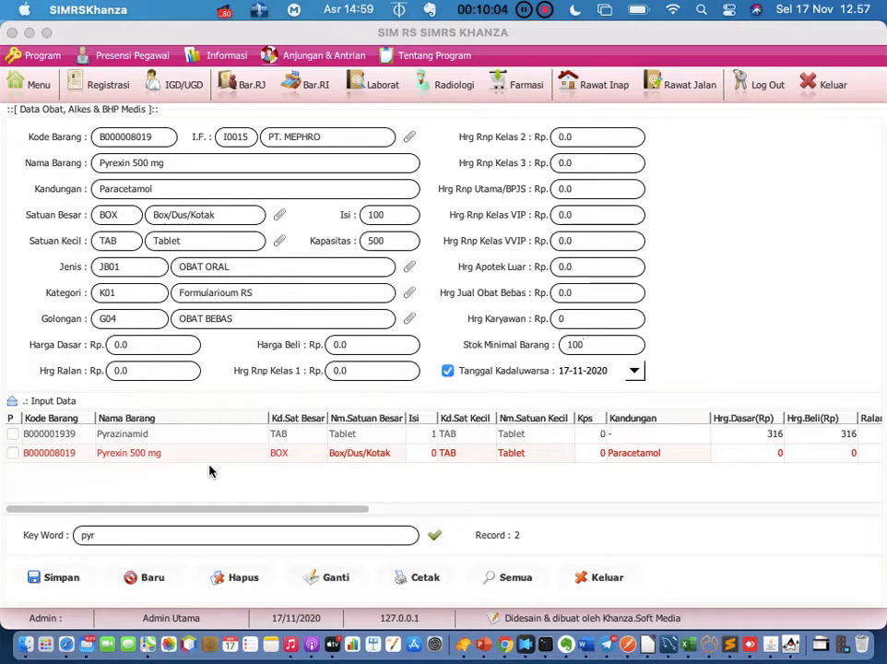
Update the Pyrexin 500 mg record, reload it, and close the drug data form
left_click(336, 578)
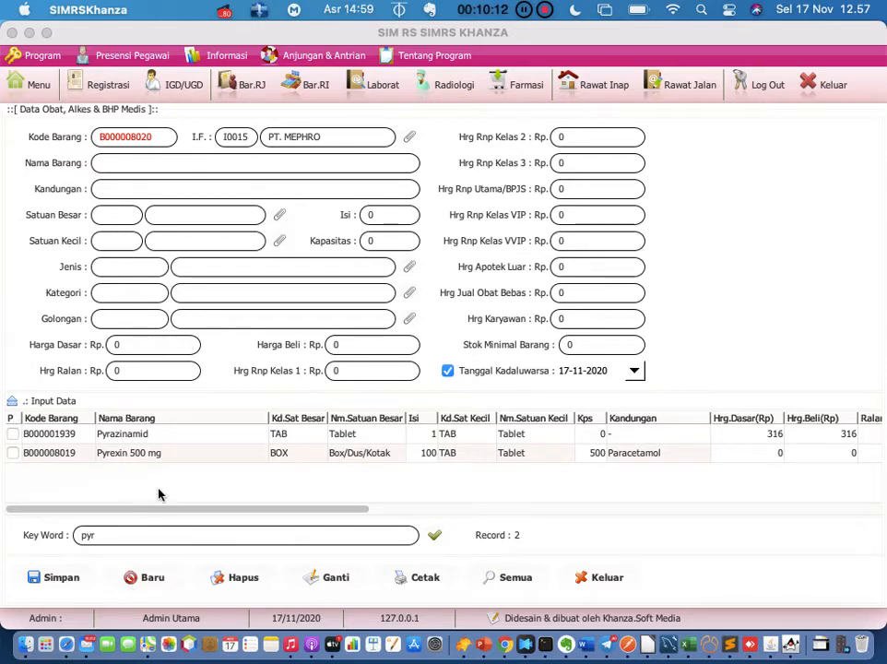
left_click(182, 454)
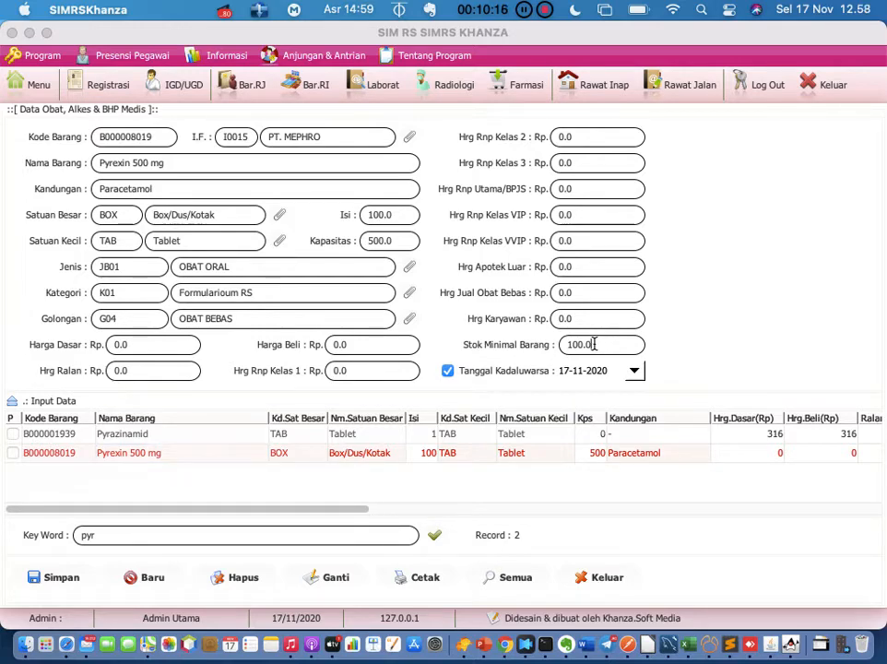
left_click(604, 578)
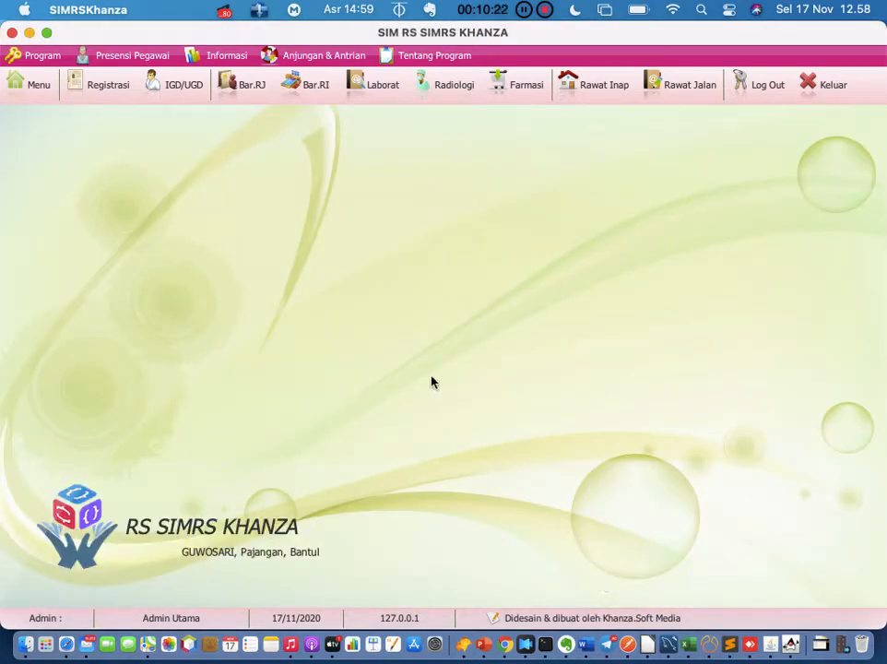
Open the main menu and scroll to the [D] Transaksi Inventory Obat, BHP Medis modules
left_click(40, 87)
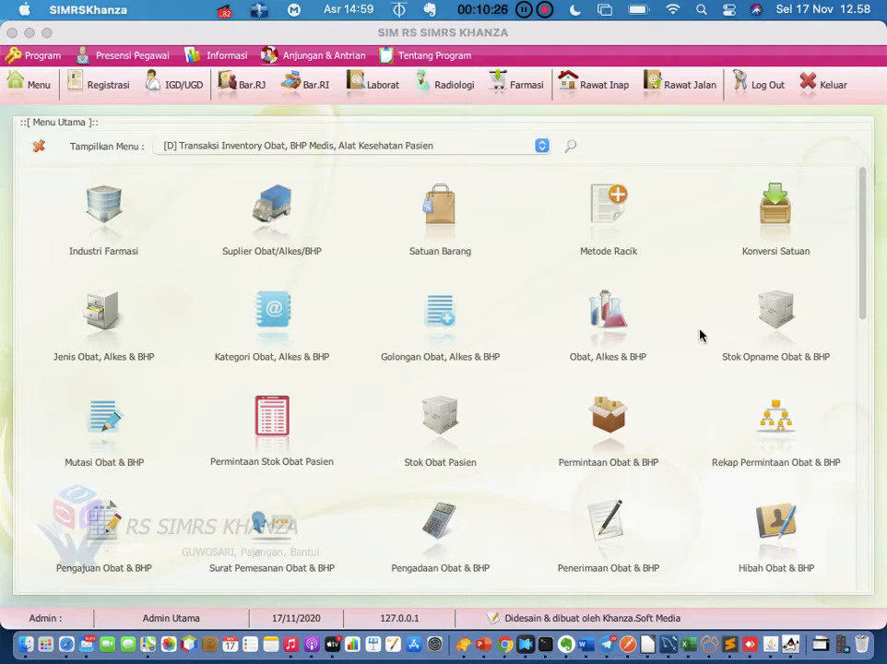
scroll(699, 334, "down", 1)
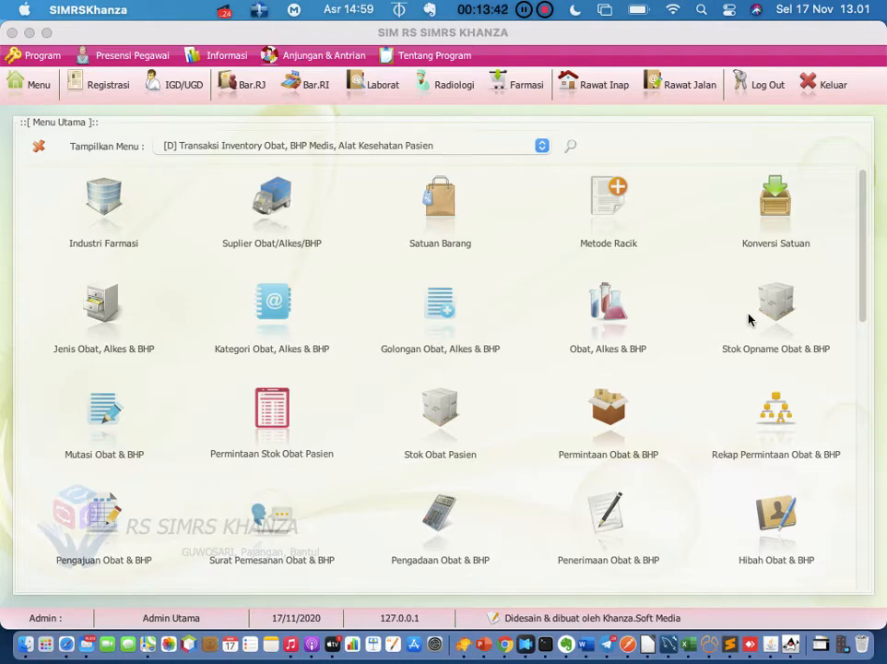
Open the Stok Opname module and set the location to AP Apotek
left_click(772, 319)
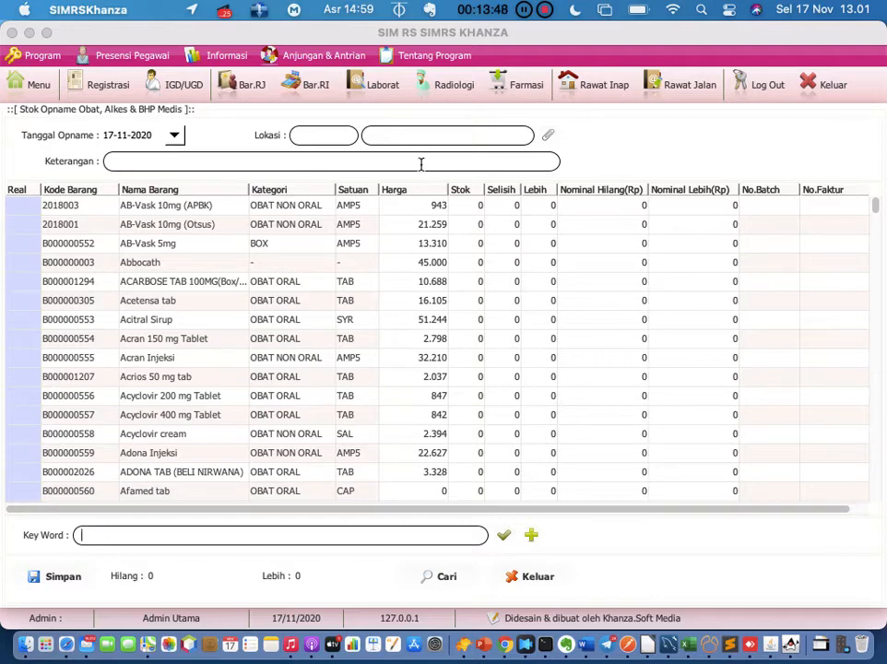
left_click(548, 140)
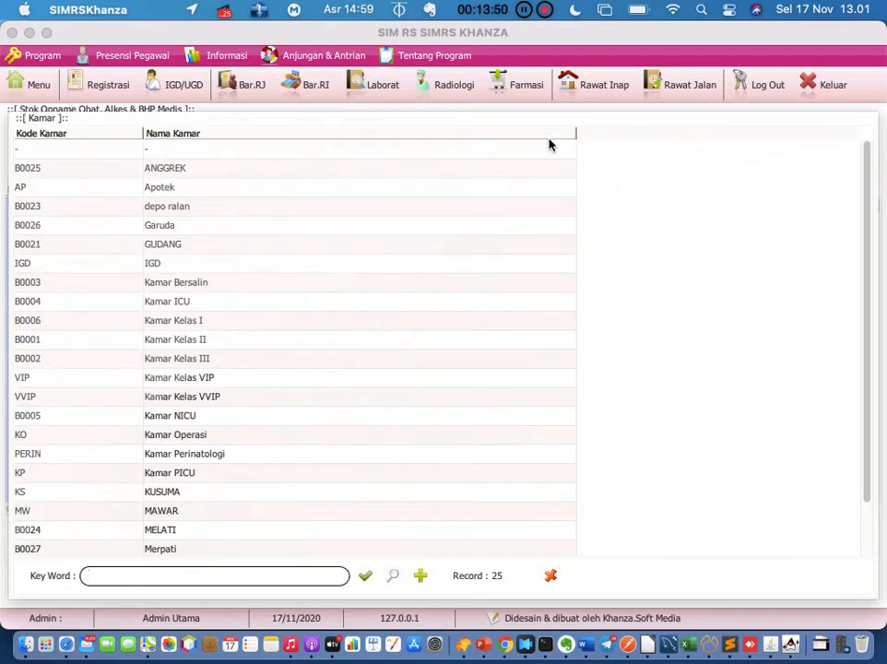
left_click(171, 189)
double_click(170, 189)
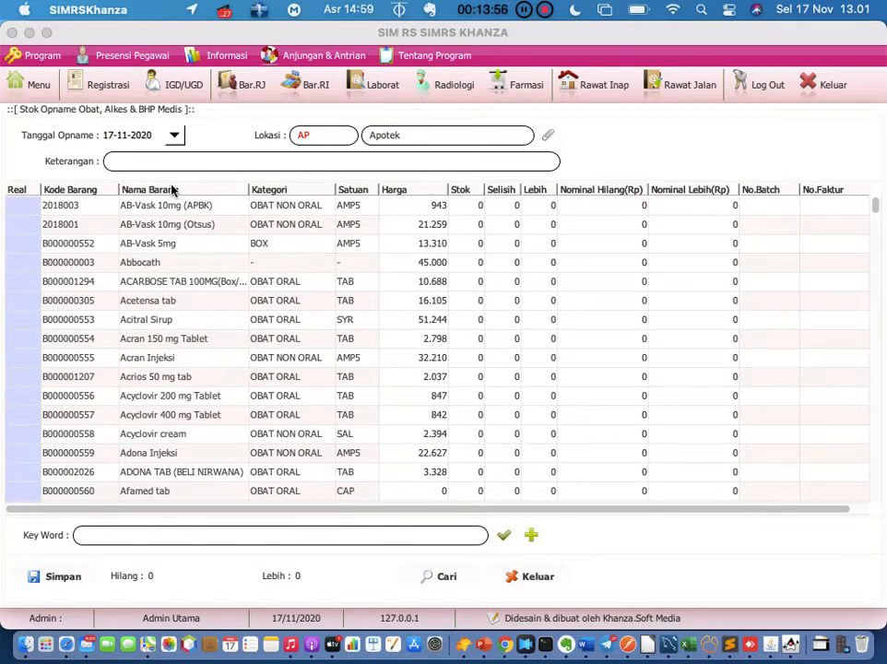
Write the opname note with date 17-11-2020, the counter's name and time 13.00
left_click(173, 160)
type("stok opname ")
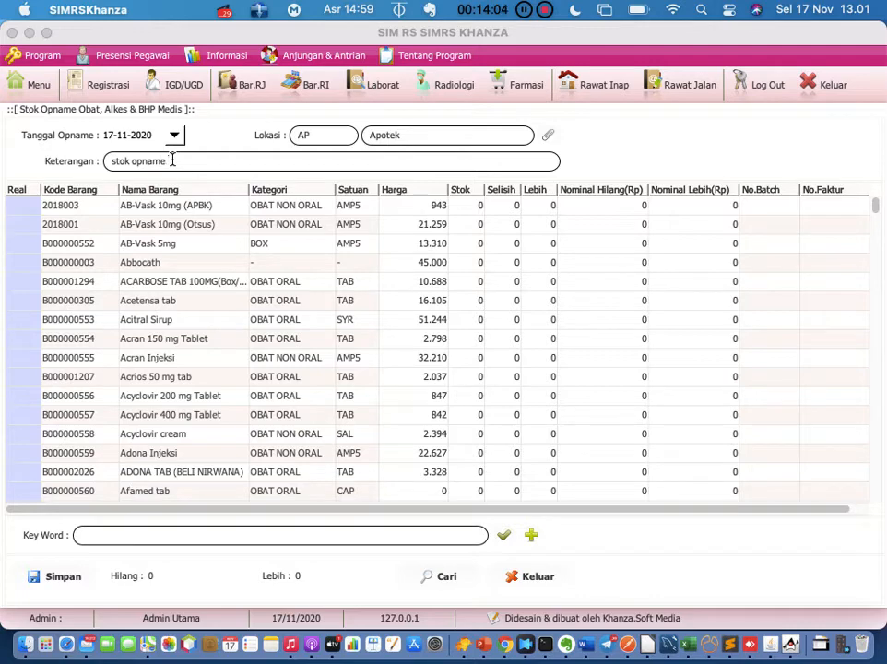
type("tanggl 17-11-202")
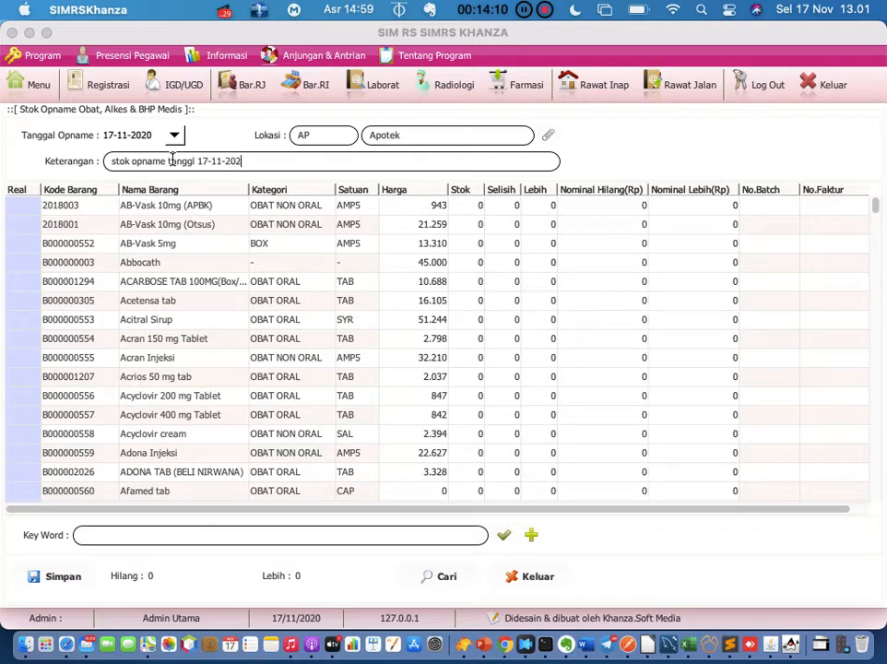
type("0 oleh mr x jam 13.00")
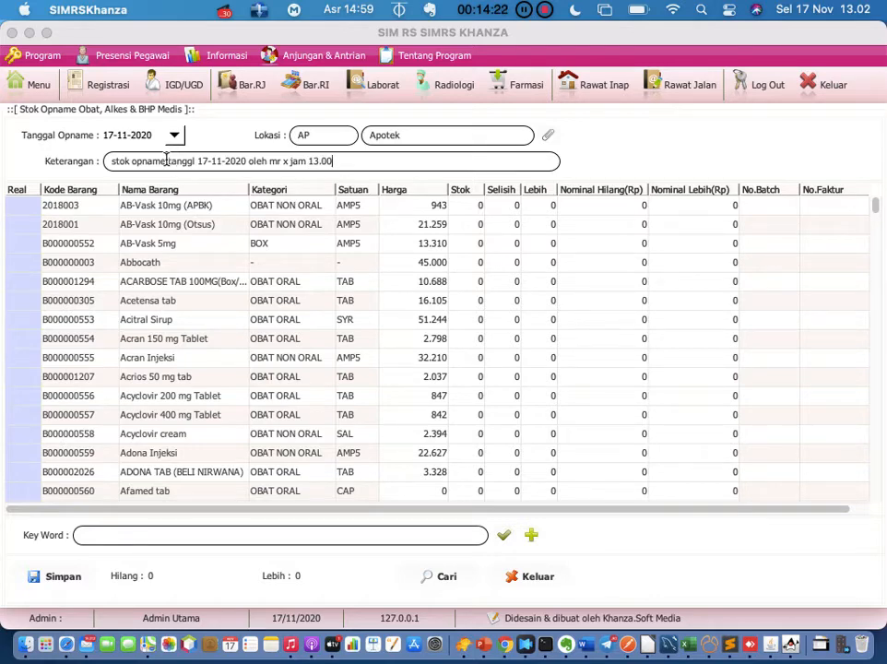
Enter a counted (Real) quantity of 800 for AB-Vask 10mg (APBK)
double_click(34, 202)
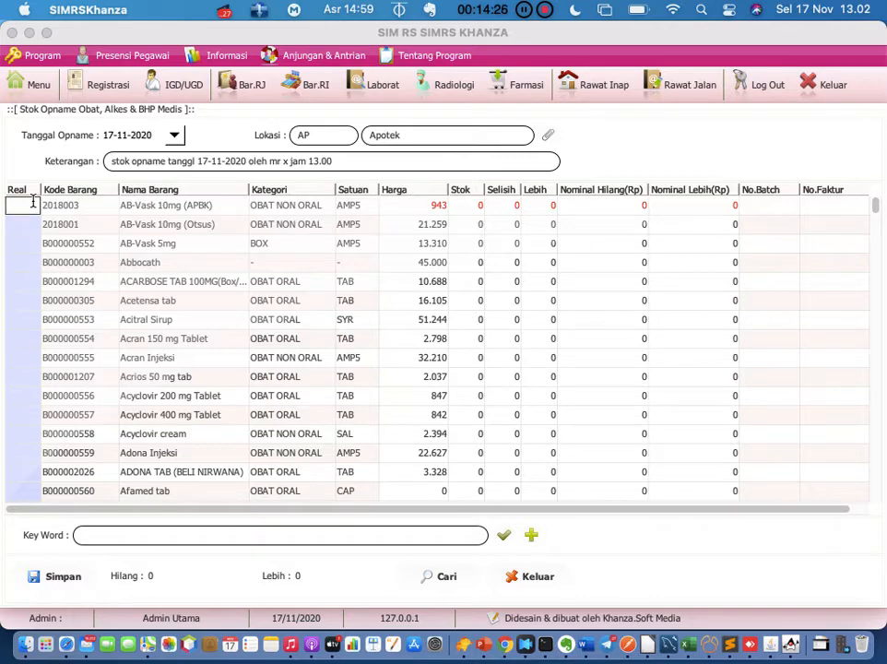
type("800")
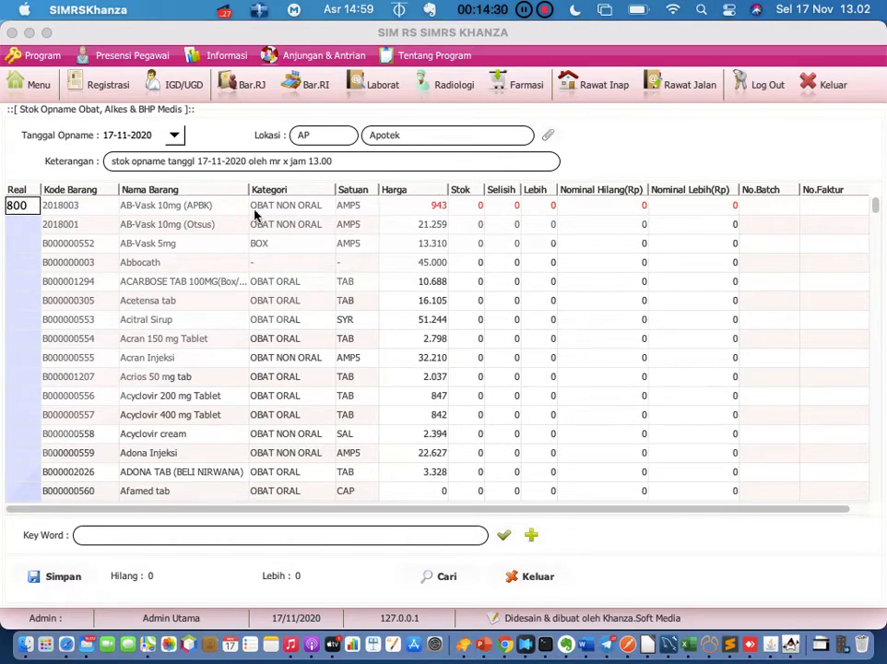
left_click(363, 204)
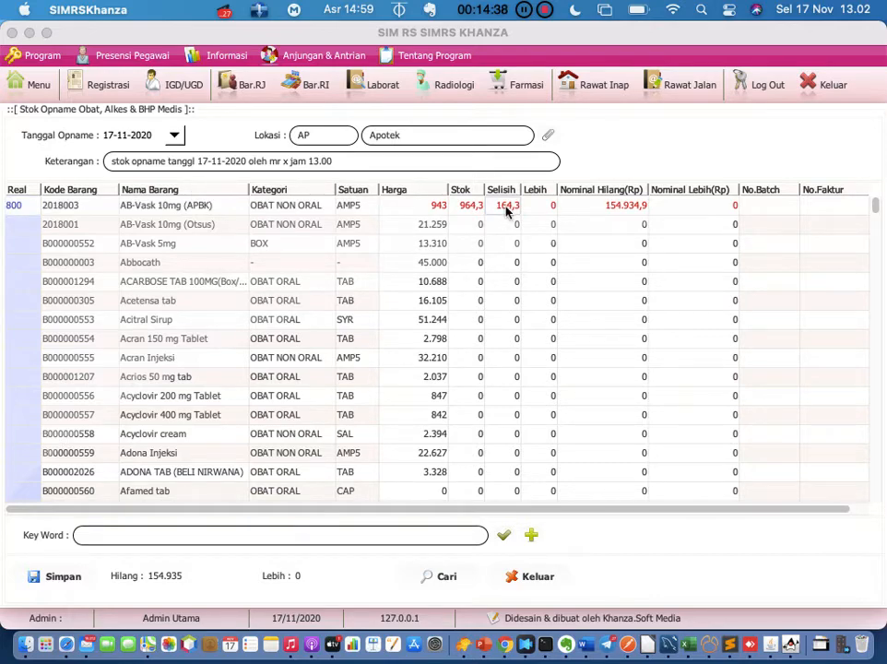
Review the AB-Vask rows and the first row's invoice and batch columns
left_click(624, 221)
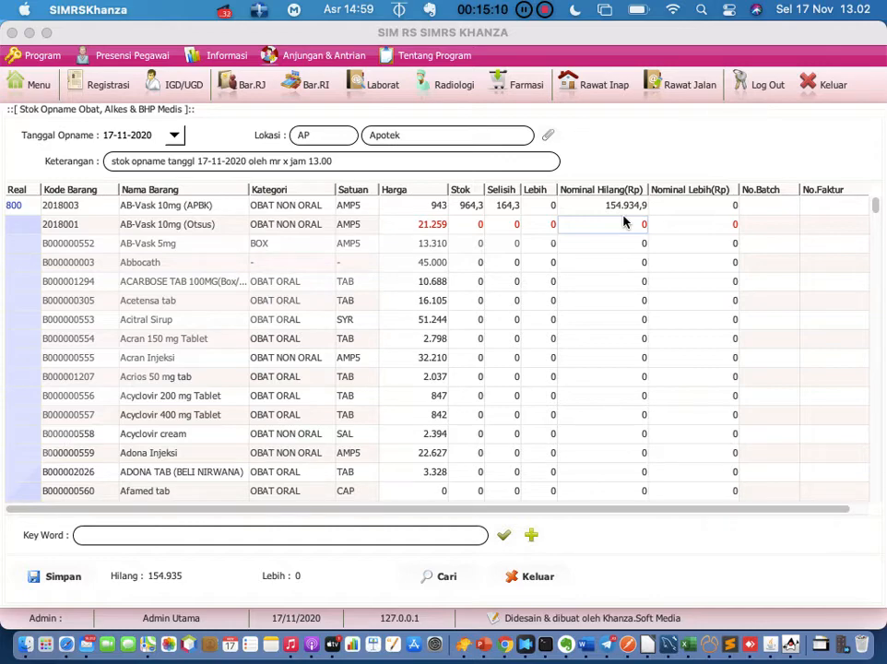
left_click(593, 205)
scroll(111, 279, "down", 1)
scroll(111, 279, "up", 1)
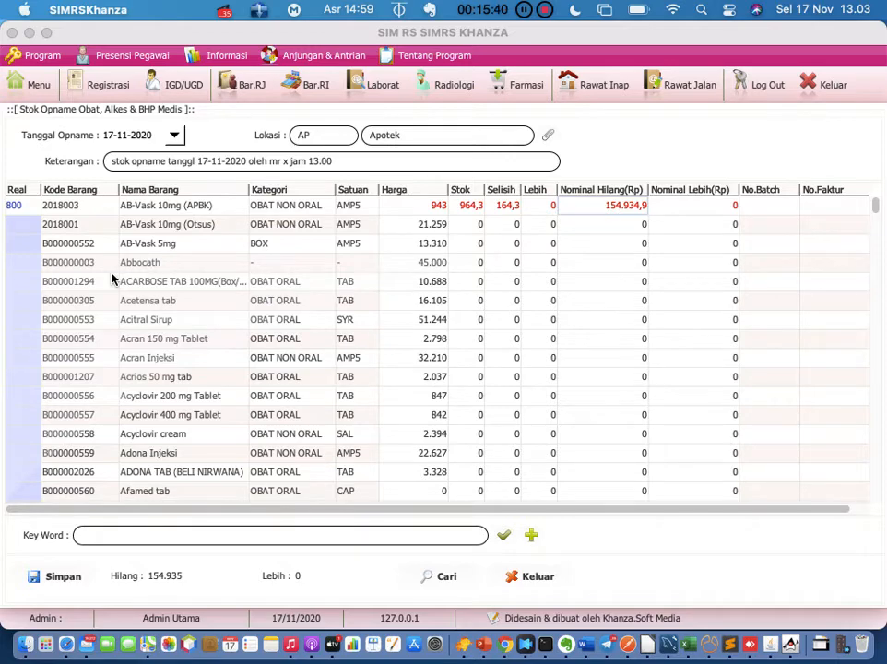
scroll(117, 286, "down", 2)
scroll(117, 288, "up", 2)
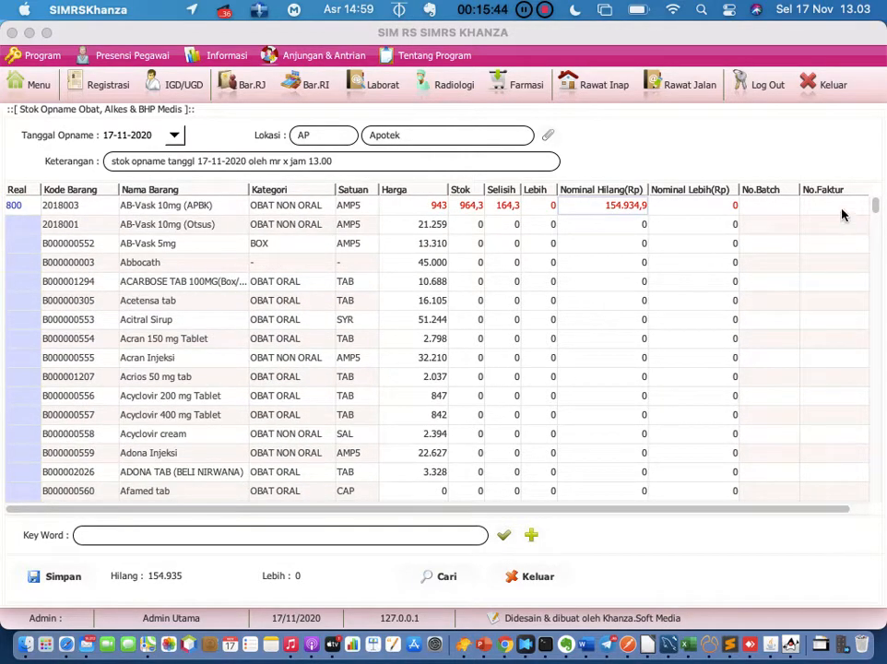
left_click(832, 201)
left_click(730, 214)
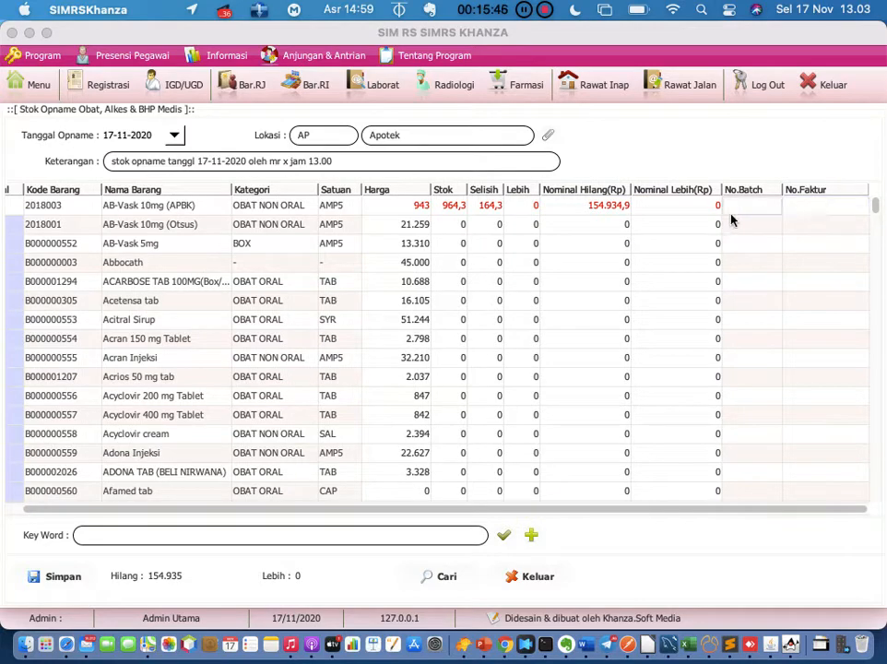
scroll(364, 309, "left", 1)
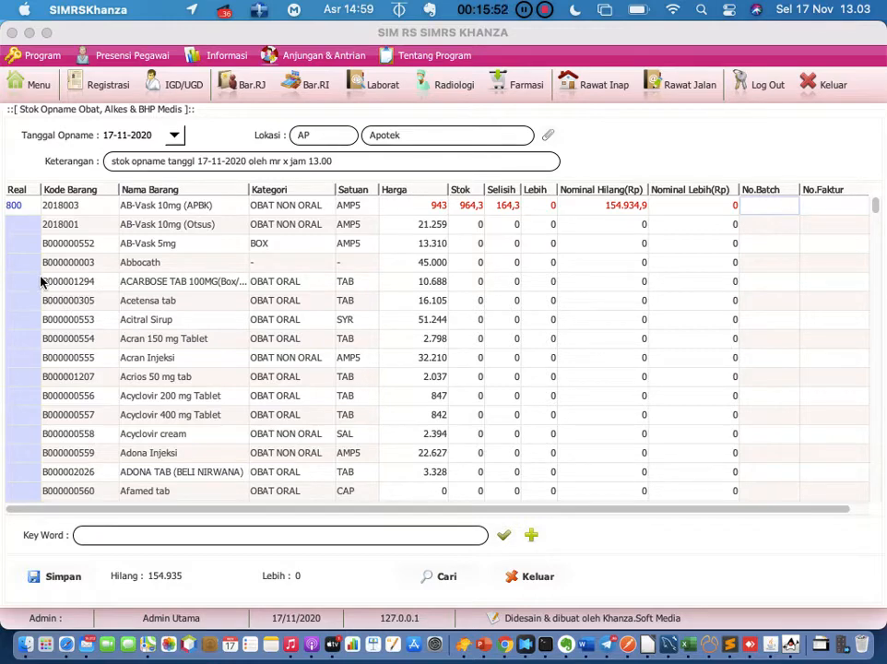
scroll(22, 395, "down", 1)
scroll(22, 394, "up", 1)
scroll(499, 507, "right", 2)
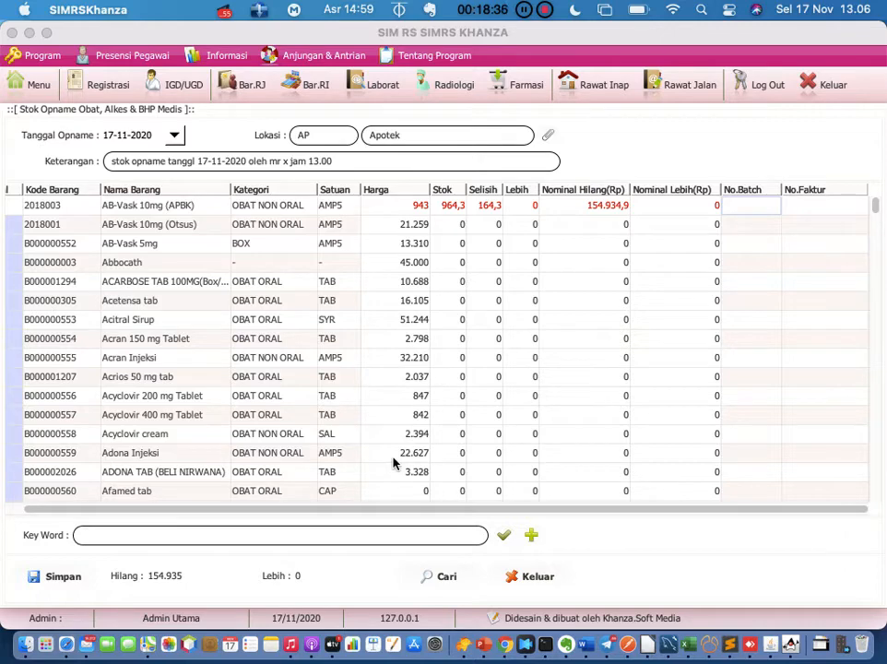
List the saved stock opname records for 17-11-2020
left_click(443, 576)
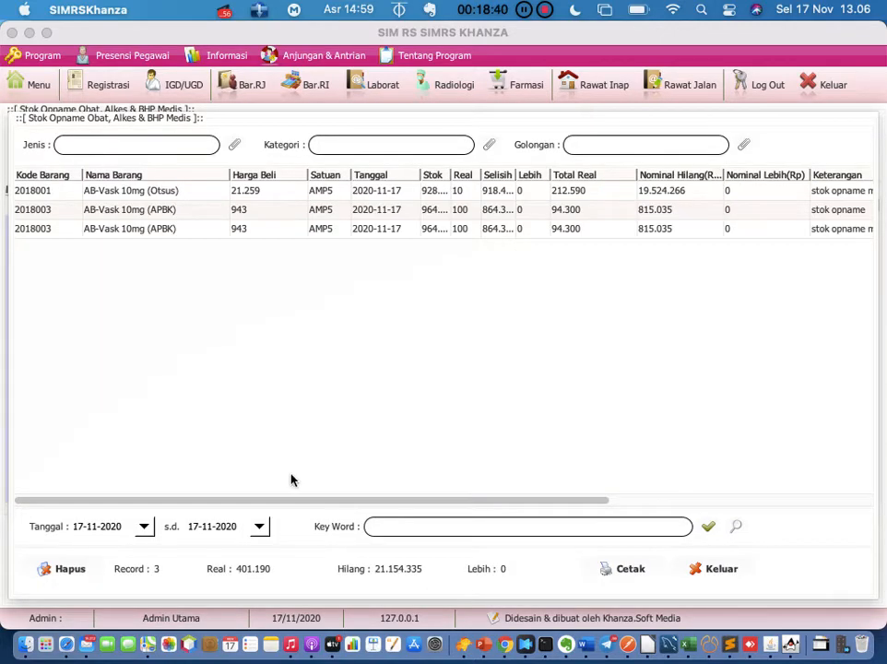
scroll(360, 436, "right", 5)
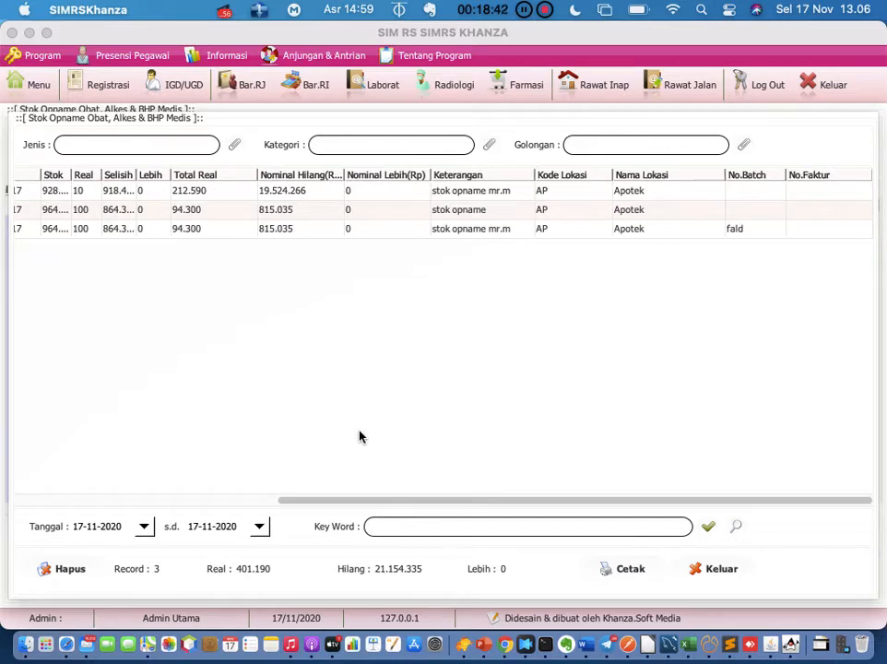
scroll(360, 436, "left", 5)
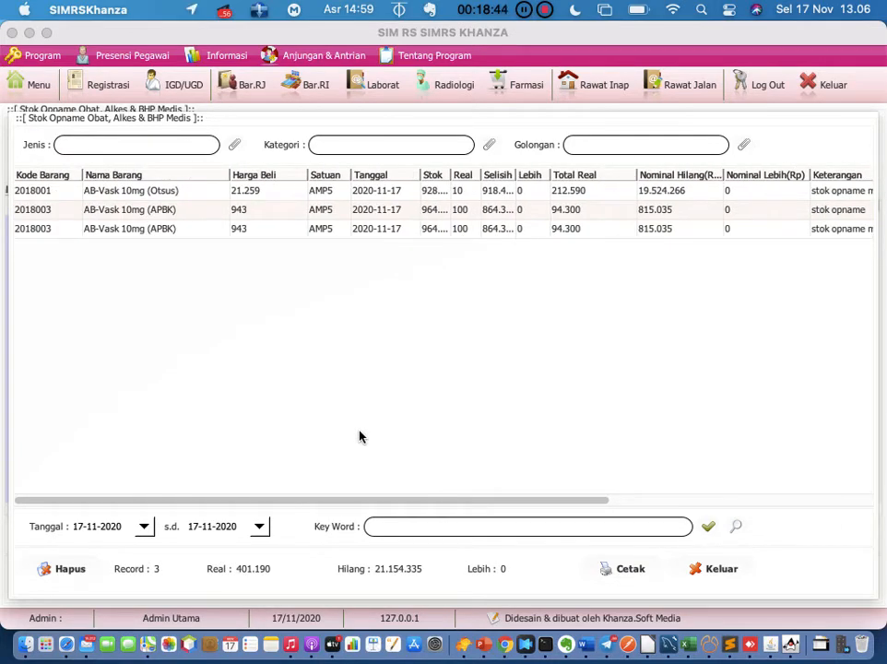
Preview the stock opname report, then close the preview
left_click(634, 574)
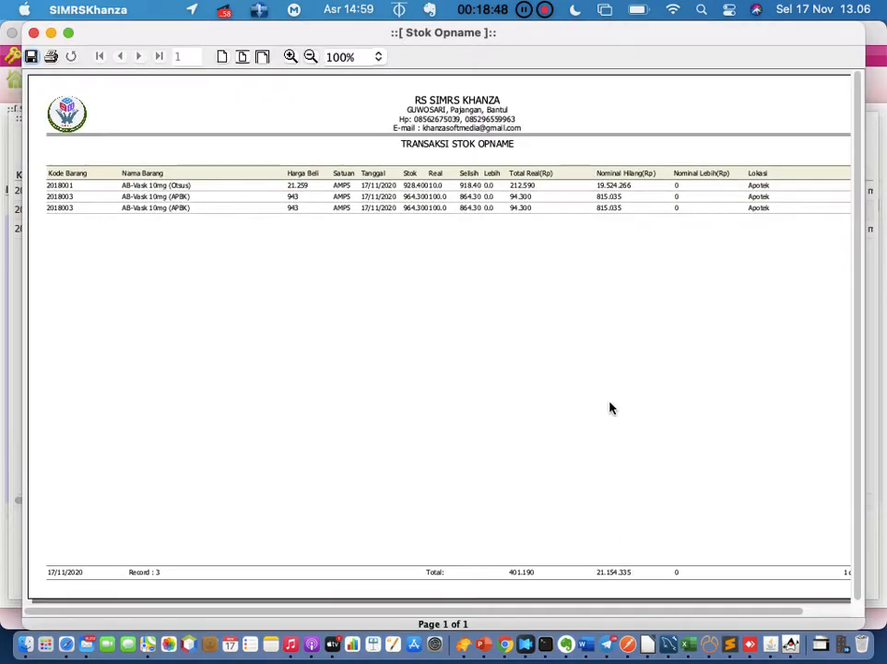
scroll(613, 380, "down", 1)
scroll(613, 379, "right", 5)
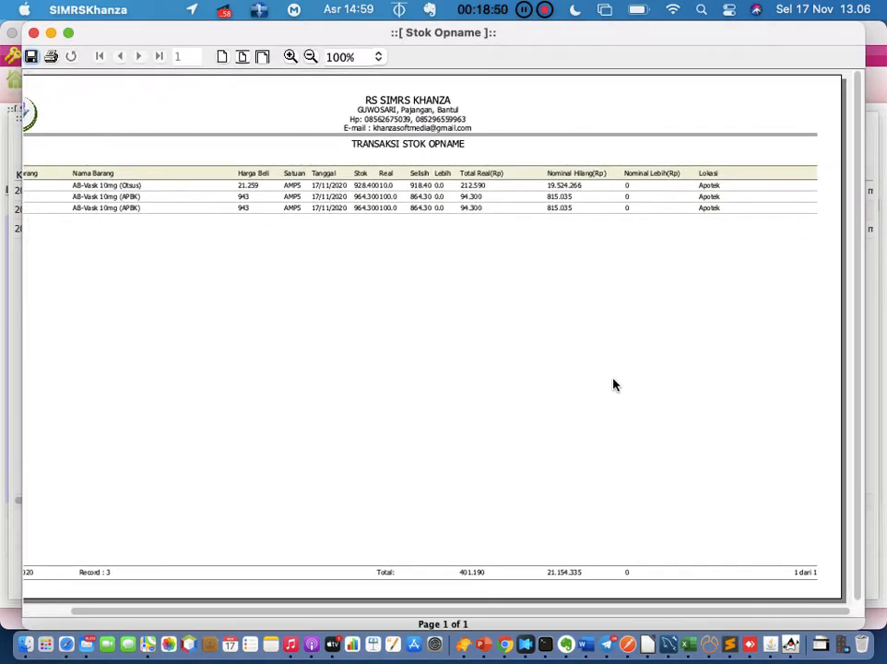
scroll(614, 385, "left", 5)
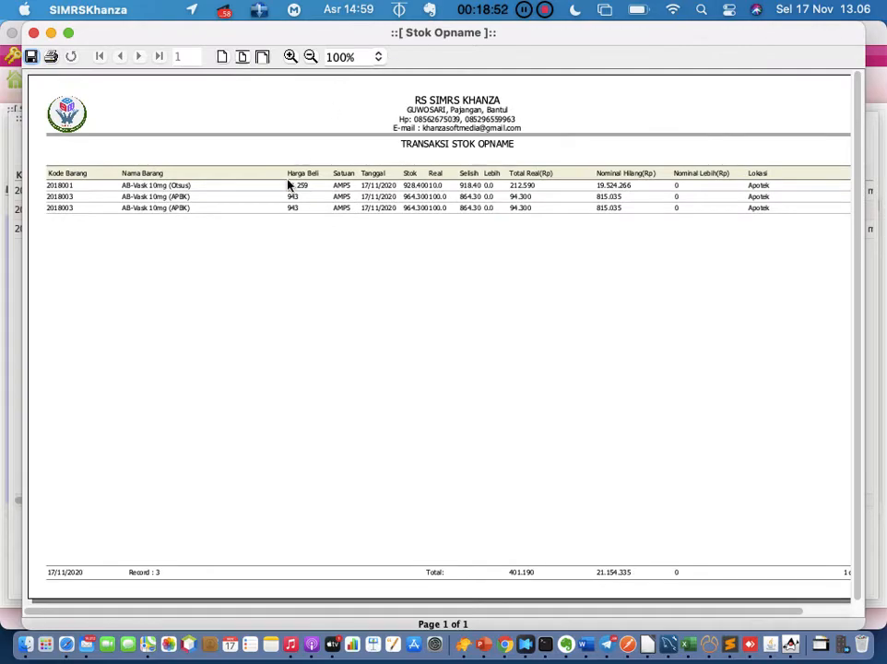
left_click(33, 33)
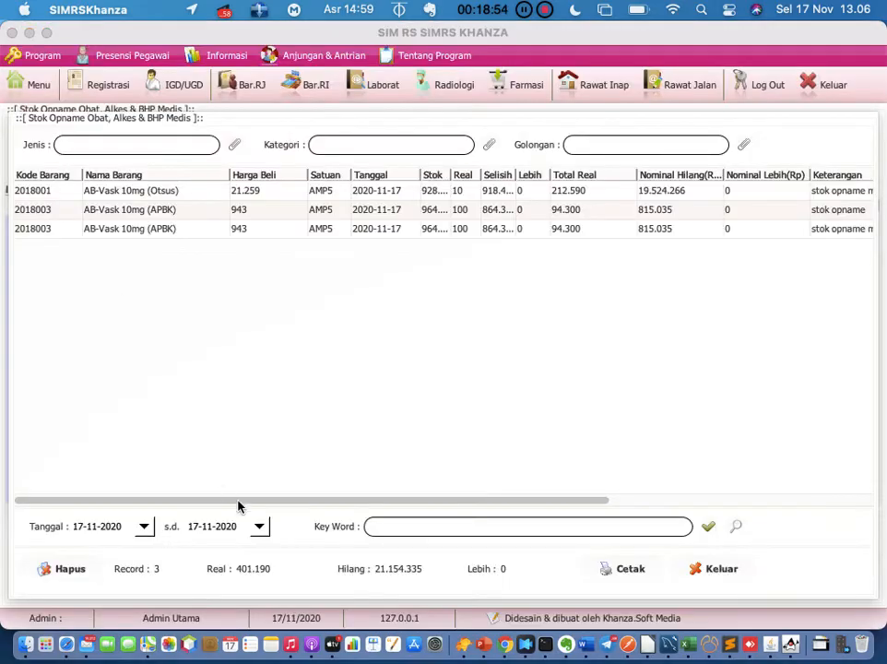
Close the stock opname records list to return to the entry form
left_click(693, 566)
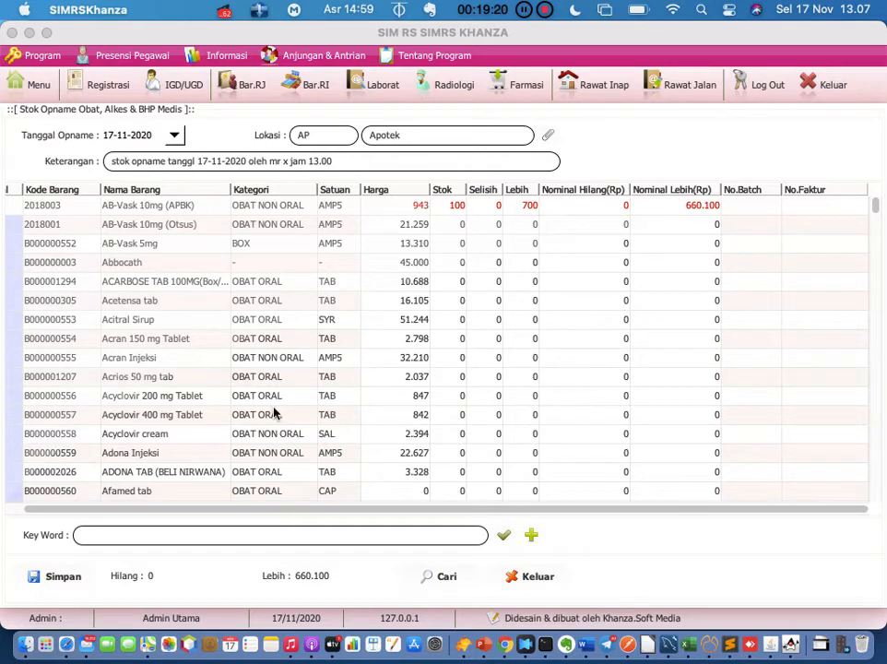
Close the stock opname form and reopen the main menu
left_click(518, 577)
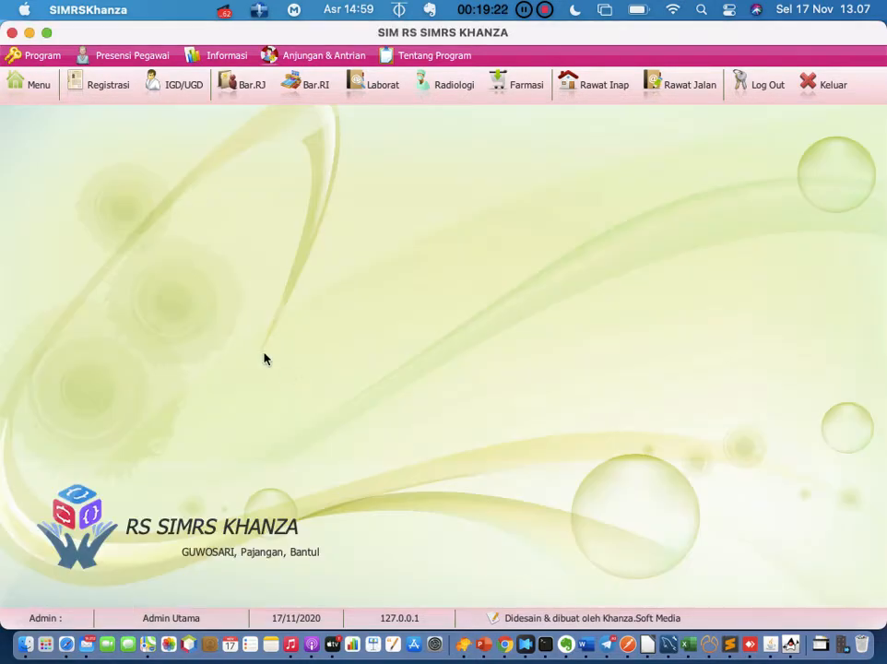
left_click(30, 95)
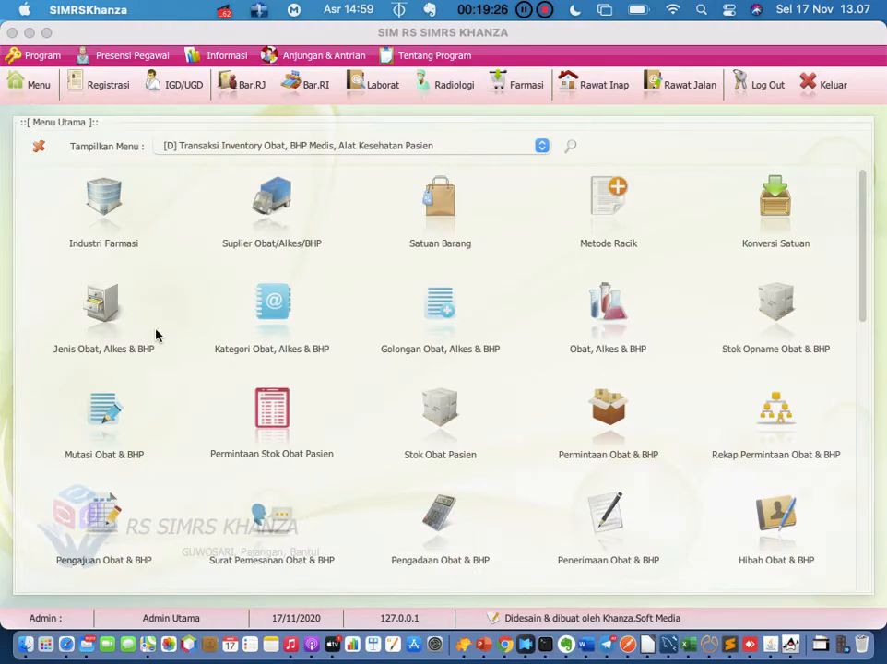
scroll(182, 434, "down", 1)
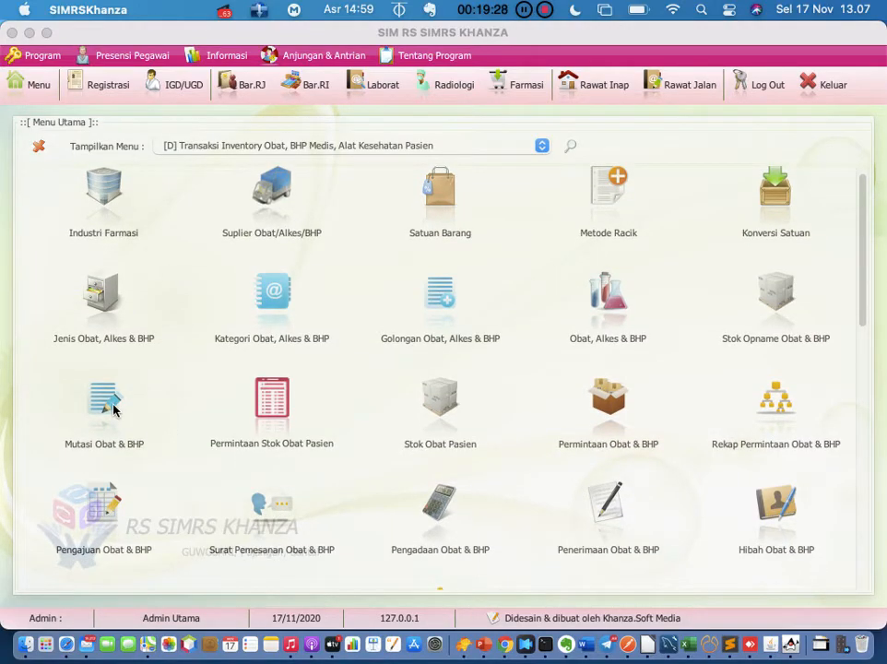
Open the medicine transfer form with source GUDANG and destination Apotek
left_click(109, 402)
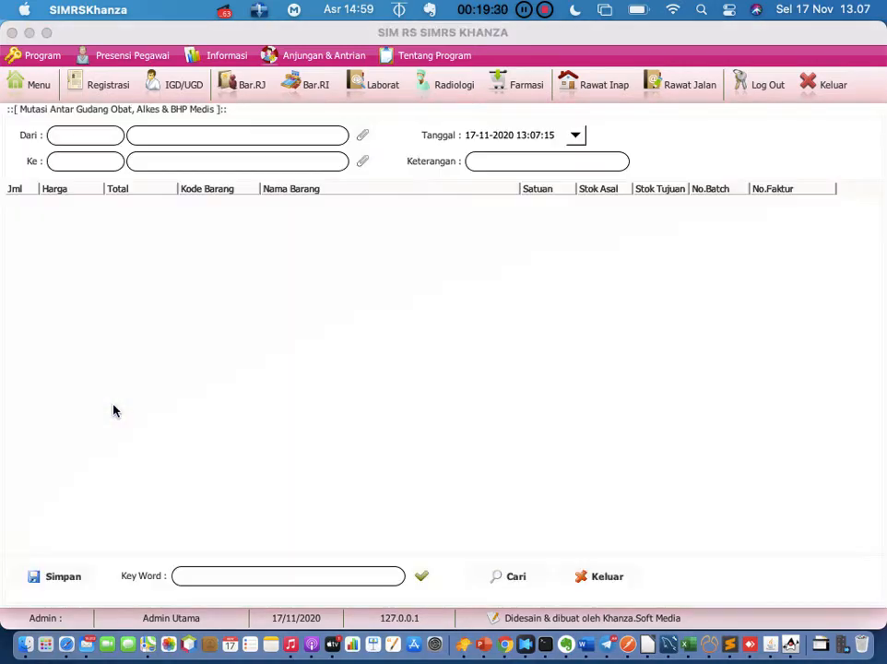
left_click(363, 135)
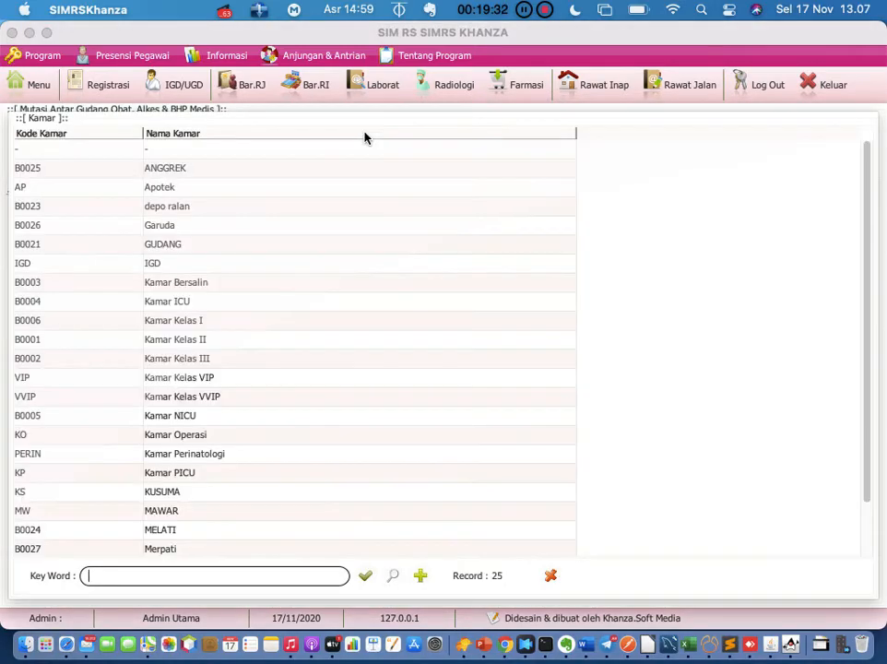
double_click(233, 244)
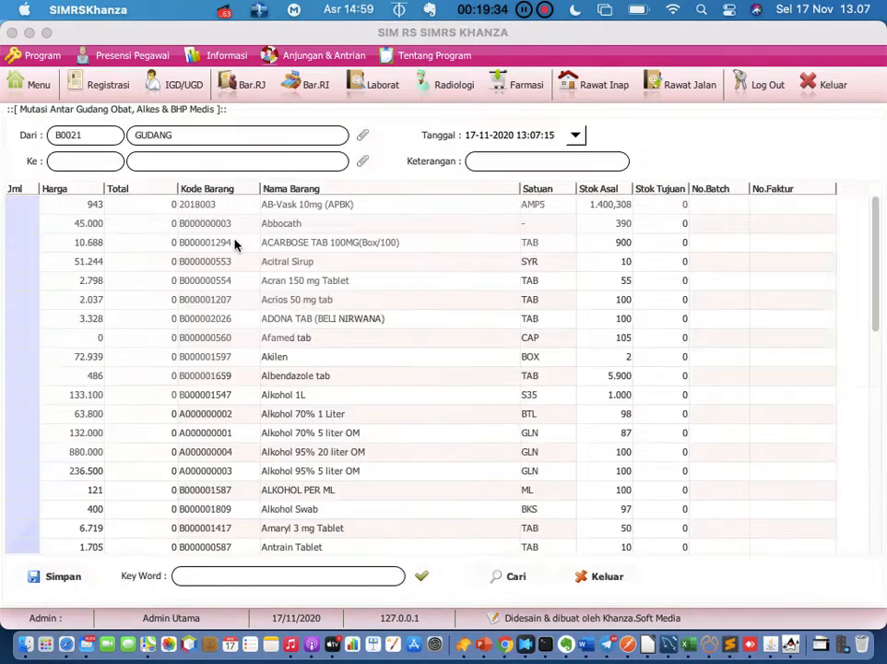
left_click(362, 160)
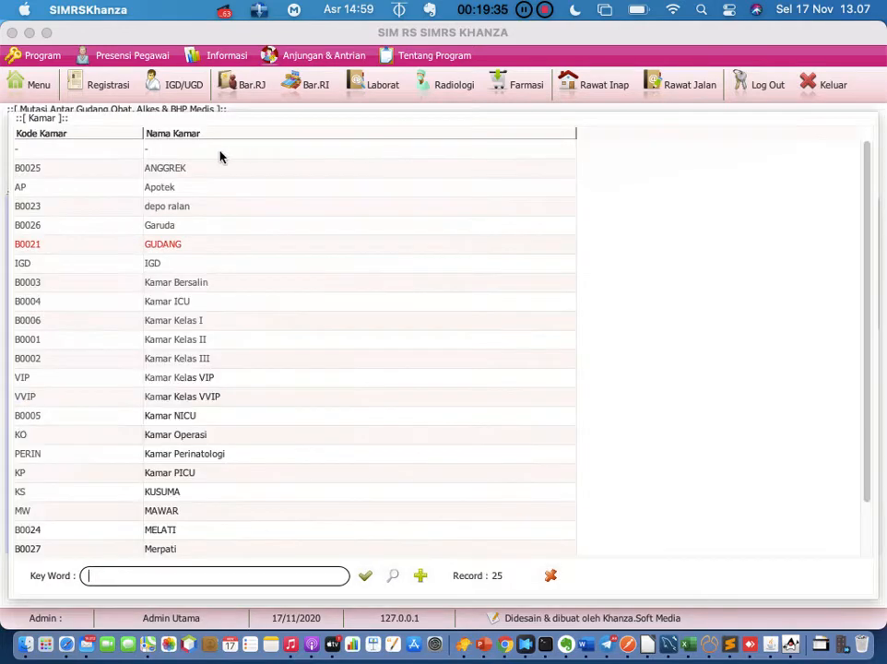
double_click(135, 189)
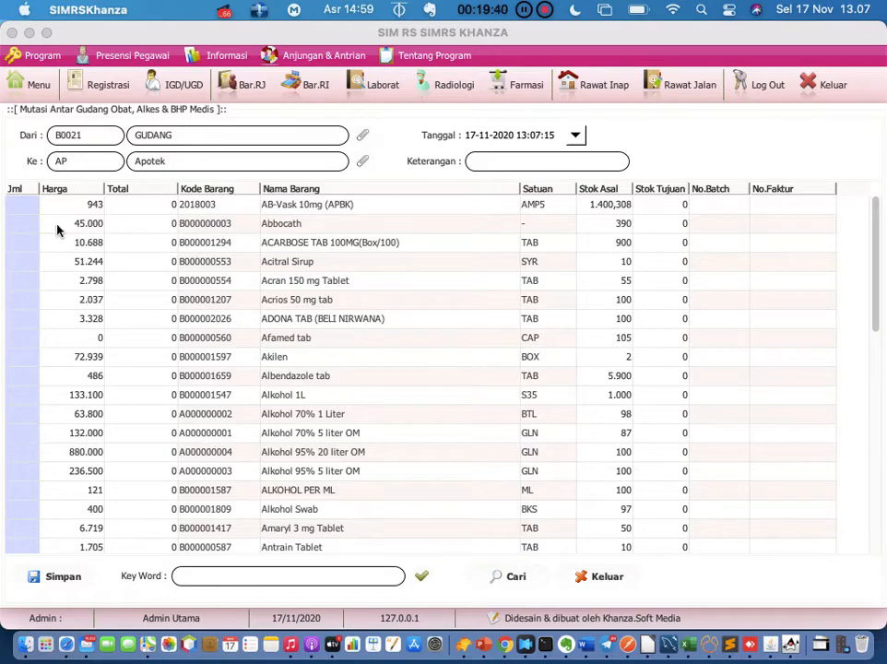
Review the recorded warehouse transfers, then close the form back to the main menu
left_click(519, 580)
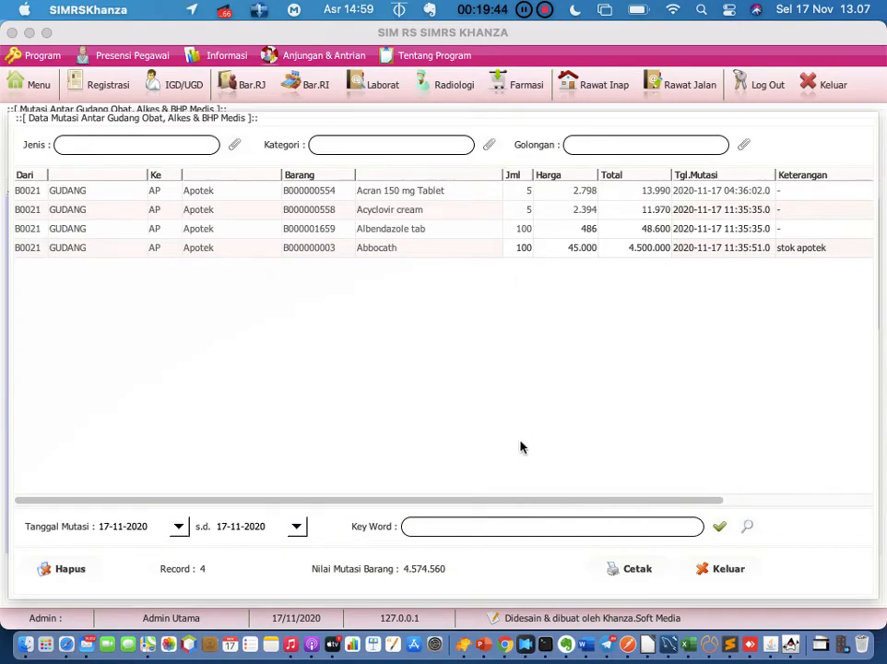
left_click(742, 570)
left_click(24, 90)
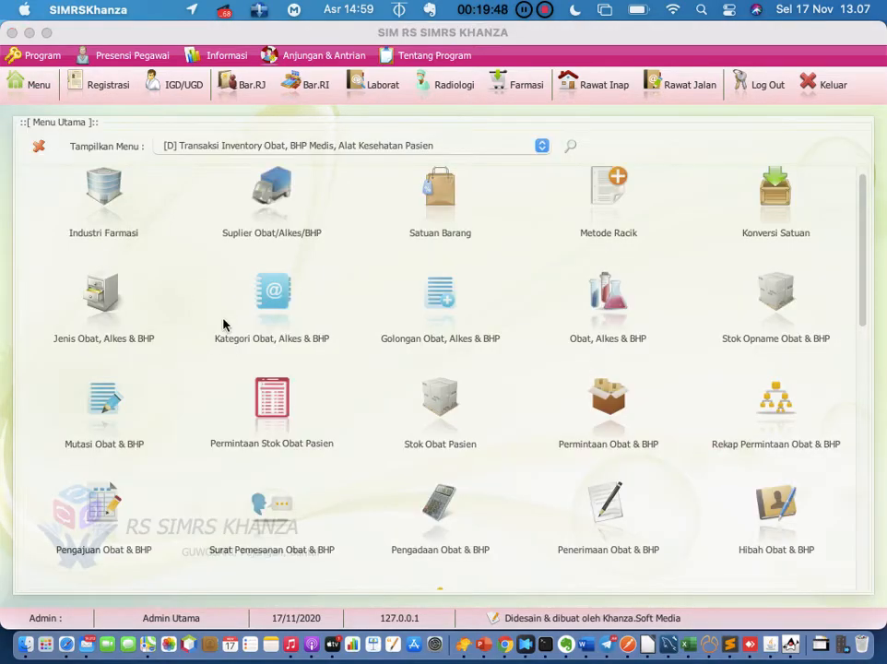
scroll(356, 435, "down", 1)
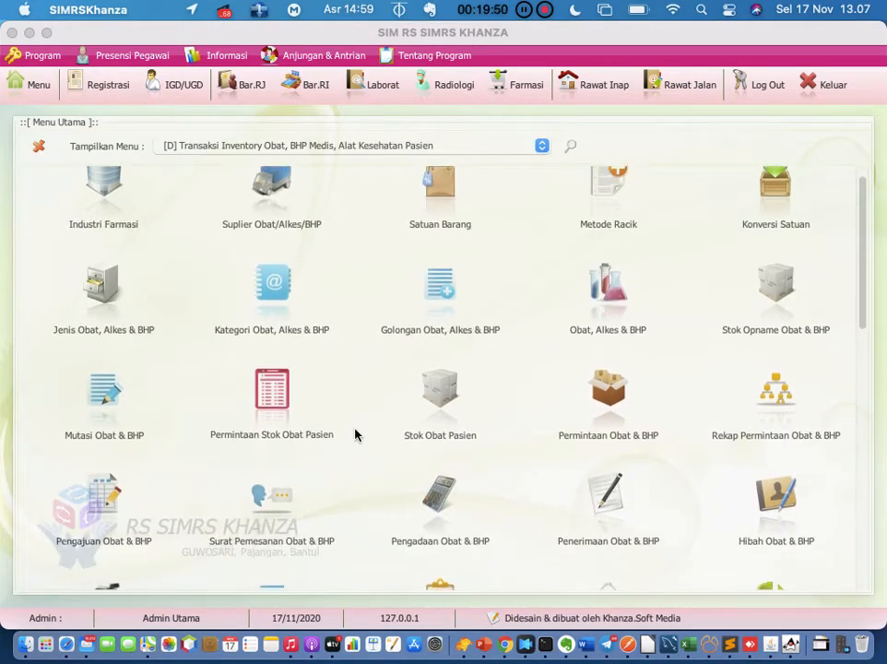
scroll(356, 435, "down", 3)
scroll(356, 435, "down", 6)
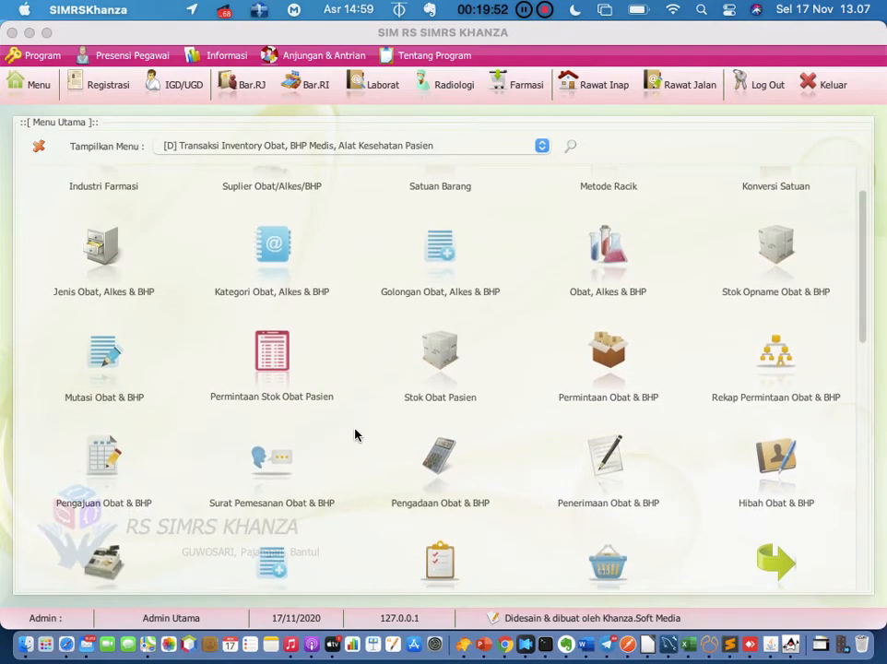
scroll(355, 431, "down", 2)
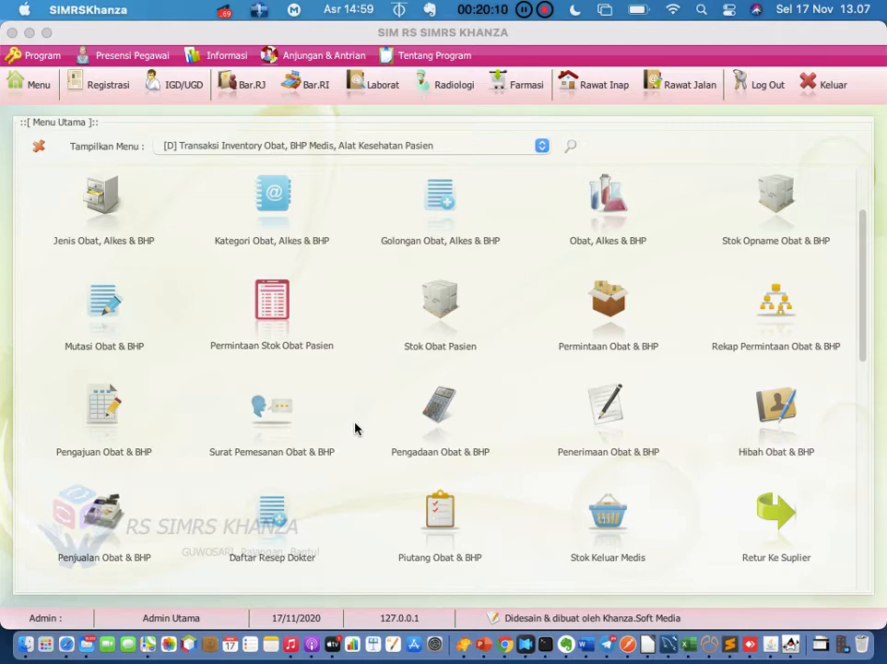
left_click(440, 411)
left_click(608, 314)
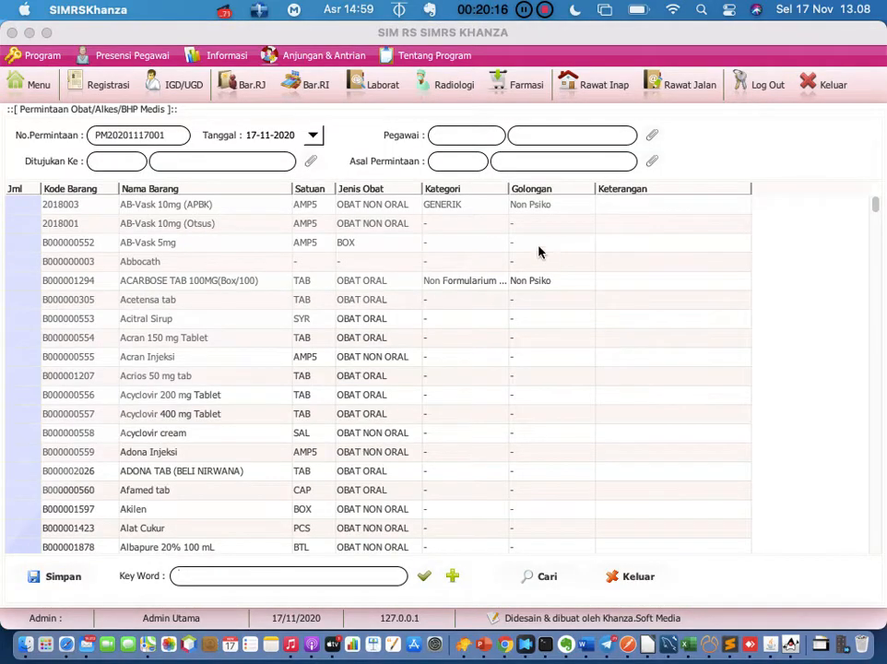
left_click(311, 163)
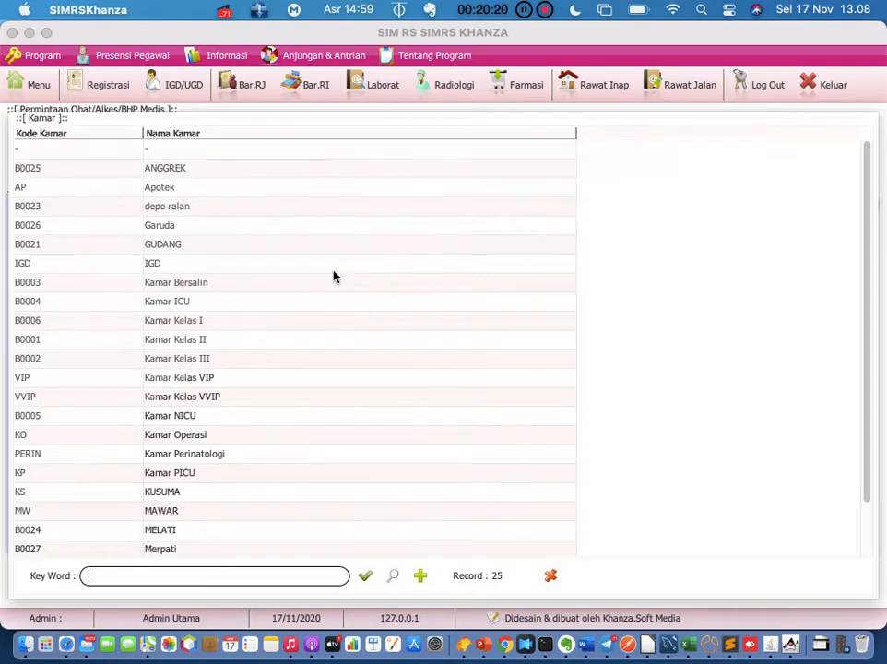
scroll(333, 278, "down", 3)
scroll(333, 277, "up", 3)
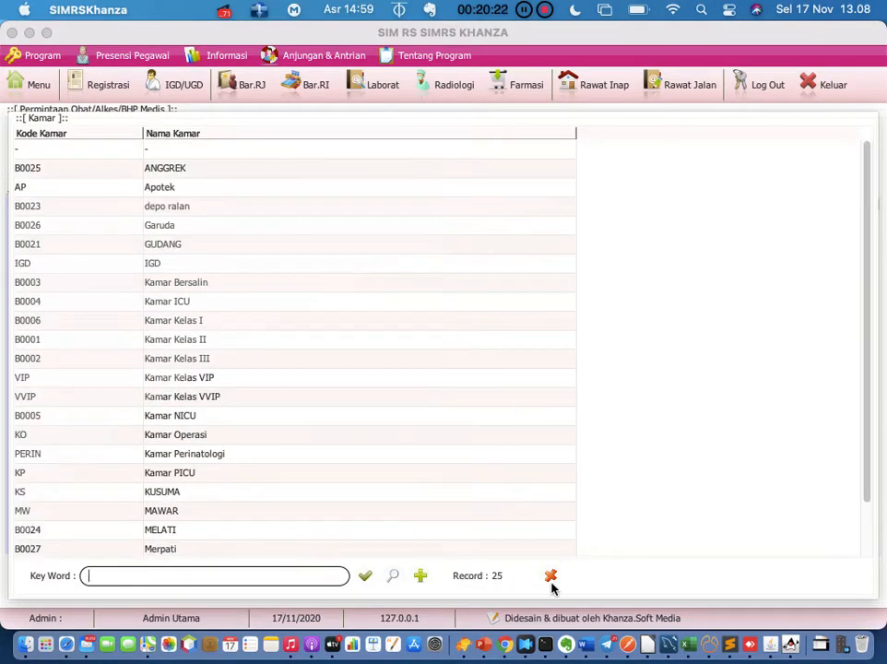
left_click(550, 576)
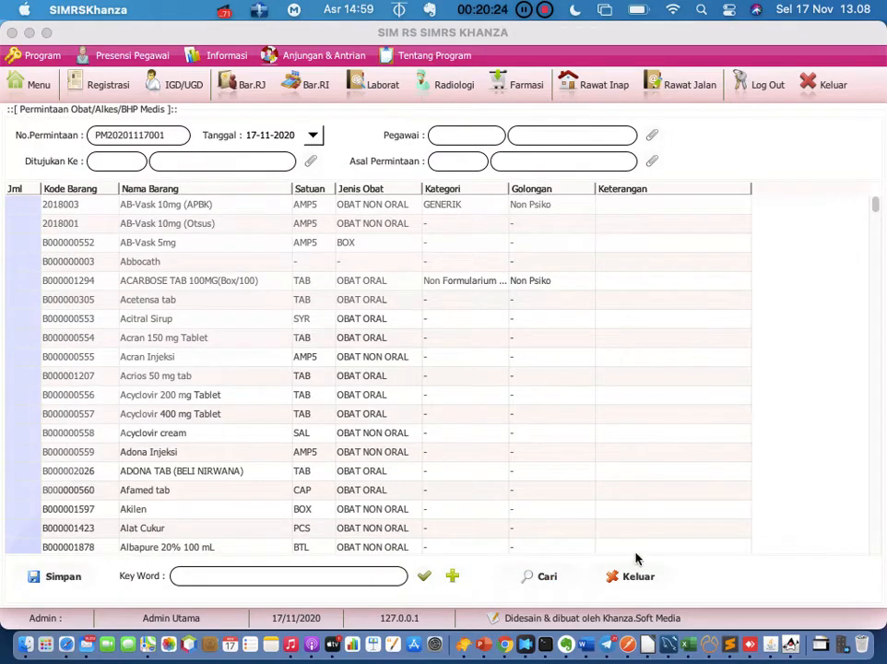
left_click(634, 576)
left_click(46, 84)
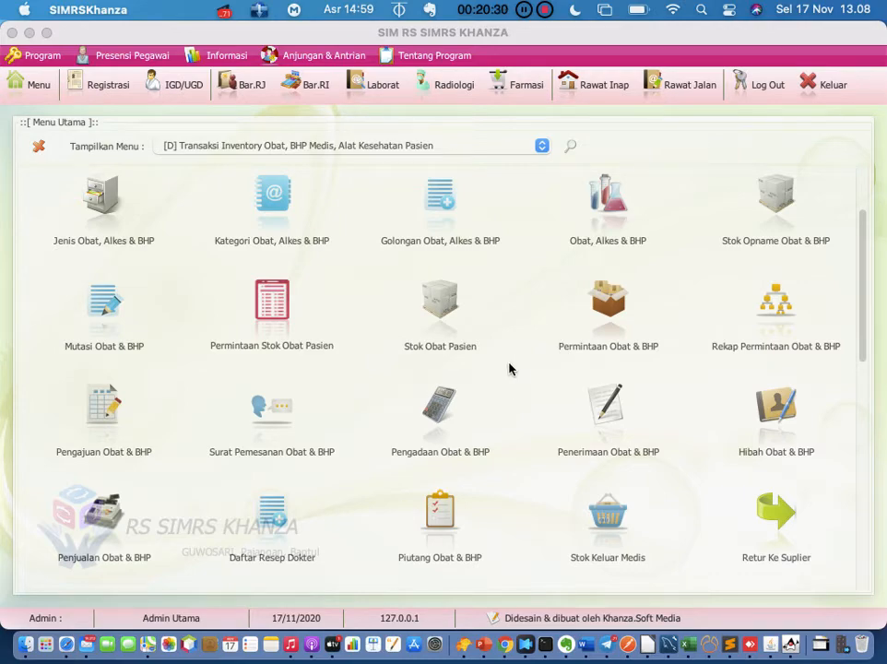
Open the Pengajuan Obat & BHP form and pick the requesting employee via the paperclip lookup
scroll(509, 369, "down", 1)
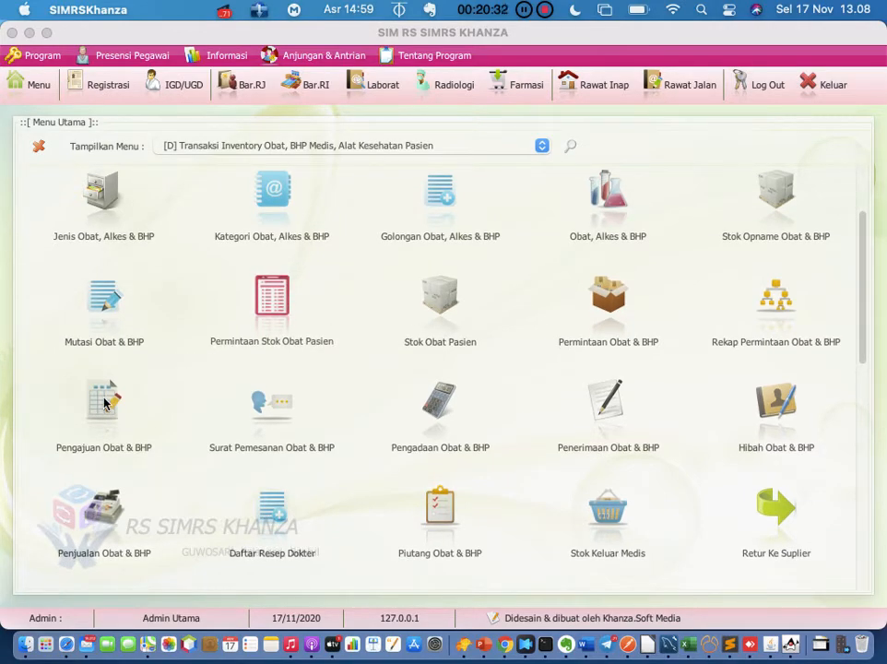
left_click(104, 403)
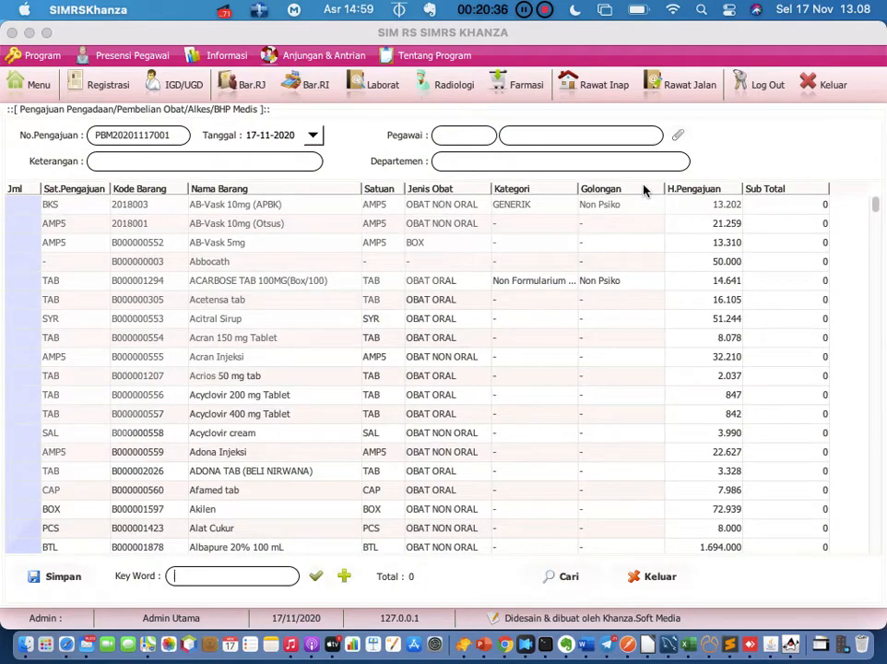
left_click(677, 135)
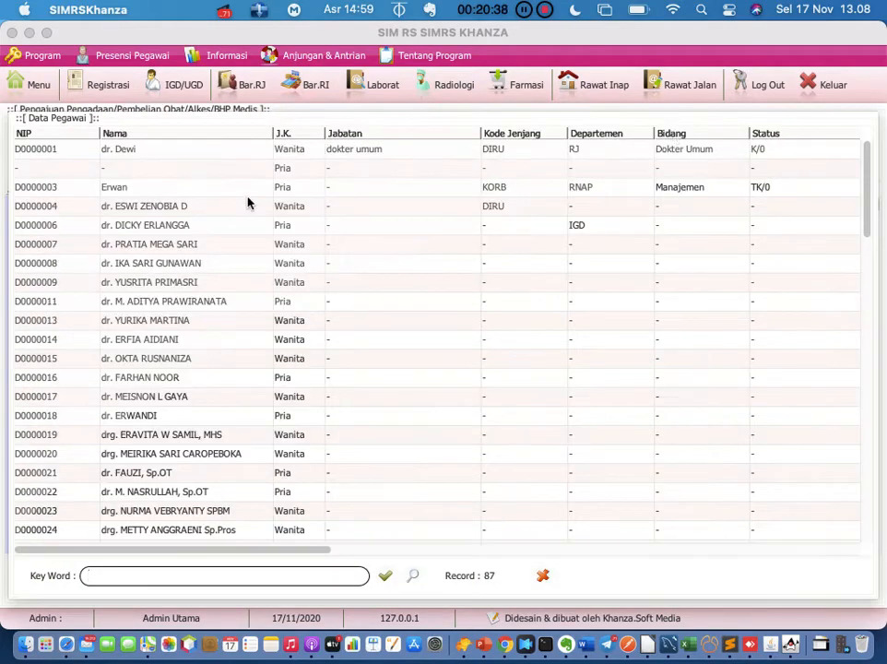
double_click(177, 187)
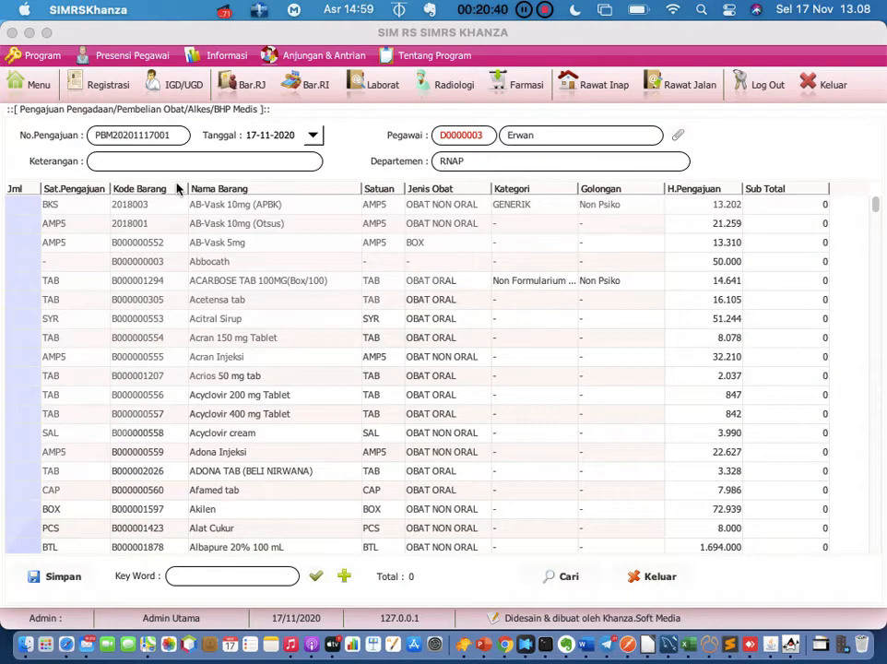
left_click(202, 159)
Request 100 each of AB-Vask 10mg (APBK) and AB-Vask 5mg, note 'pengajuan obat apotek', and save
scroll(71, 230, "down", 1)
scroll(71, 229, "up", 1)
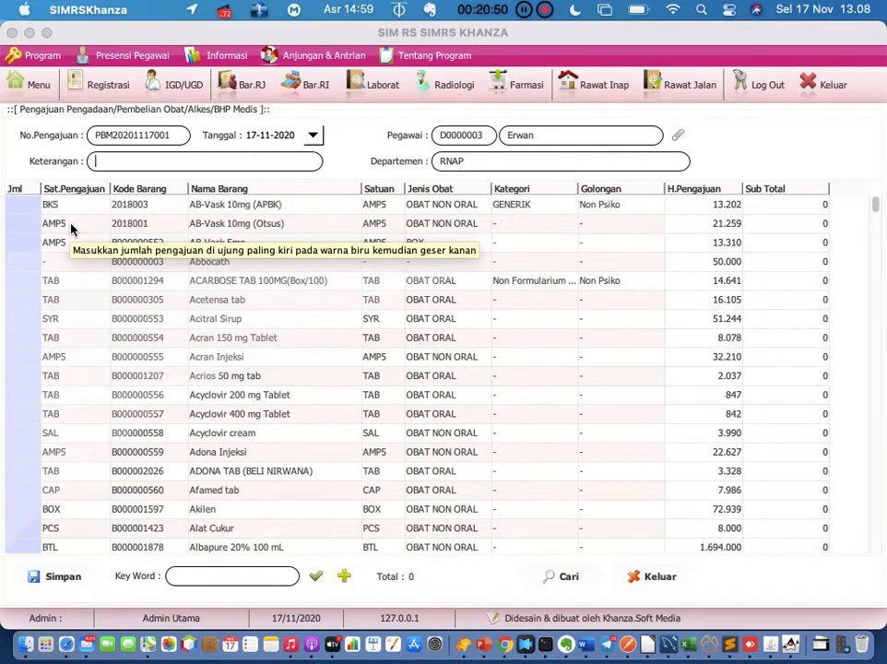
left_click(20, 204)
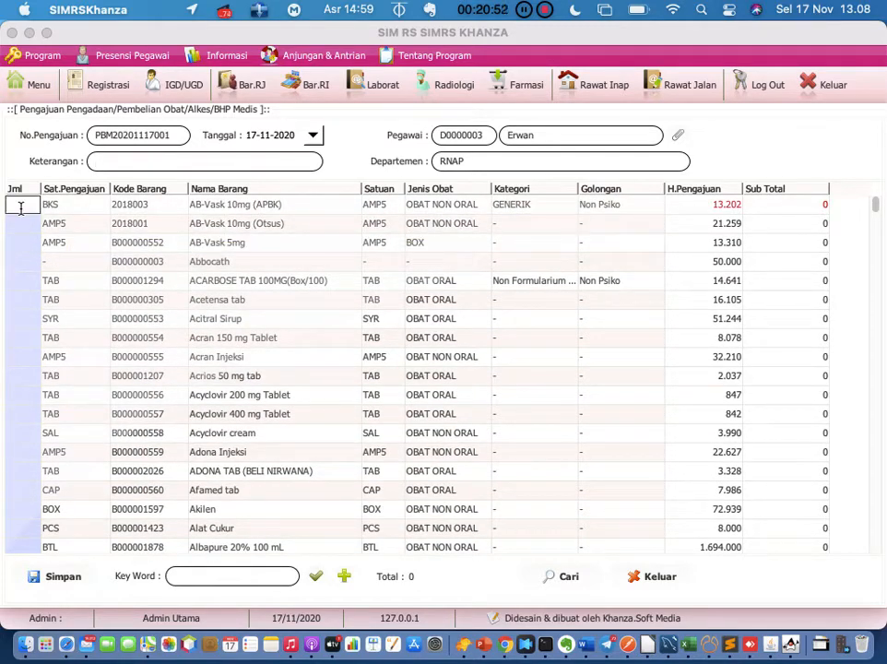
type("100")
key("Return")
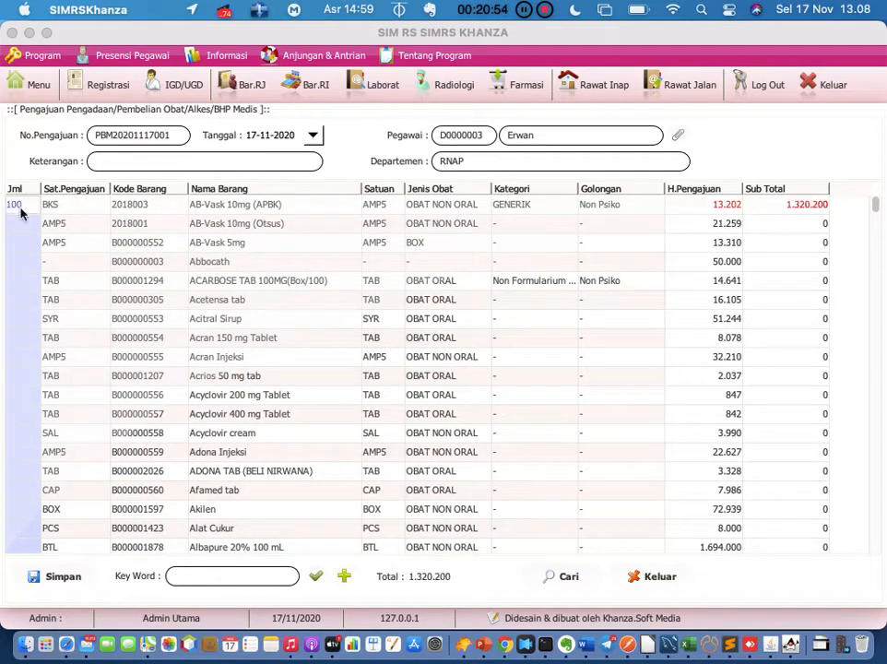
left_click(14, 241)
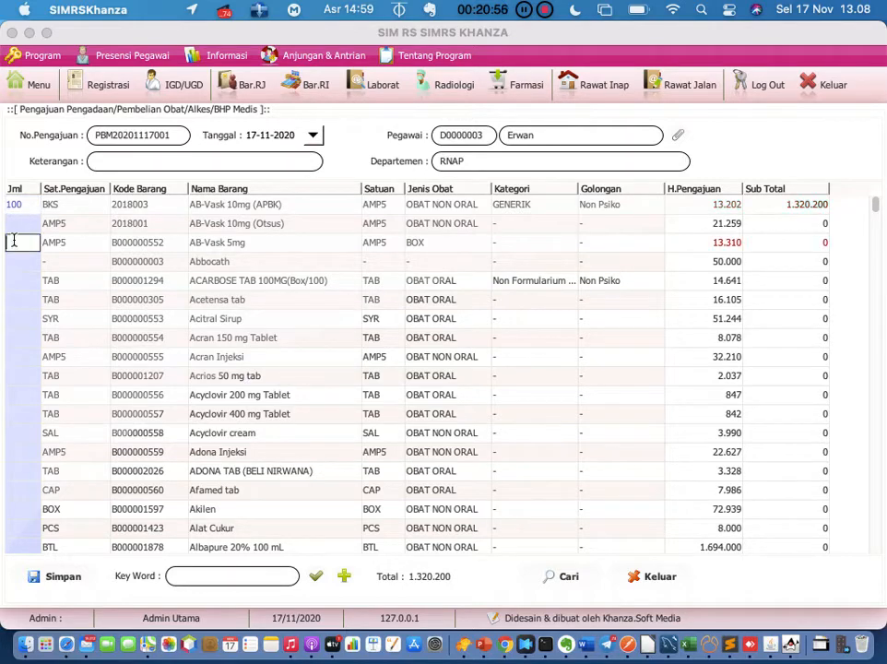
type("100")
key("Return")
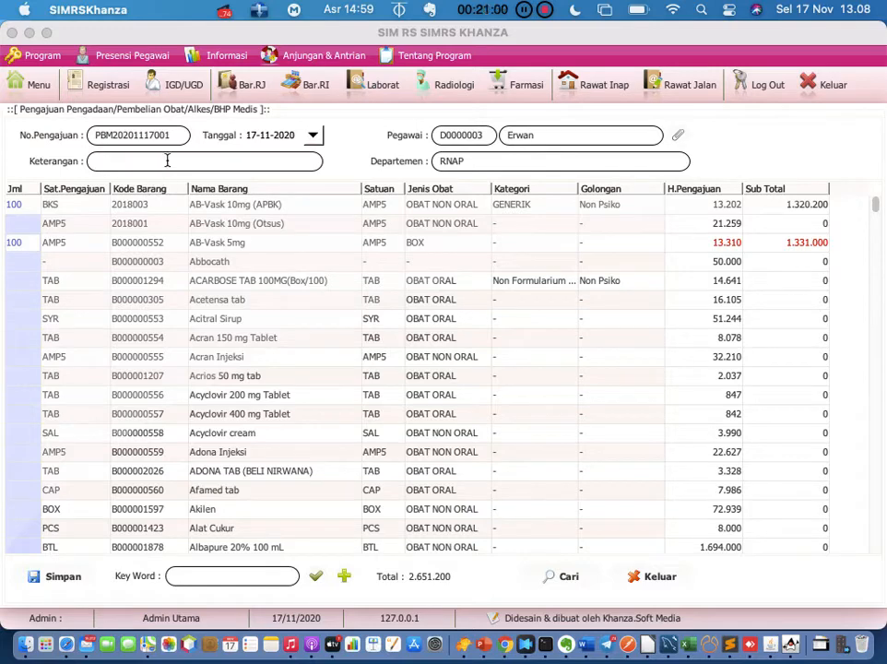
type("pengajuan")
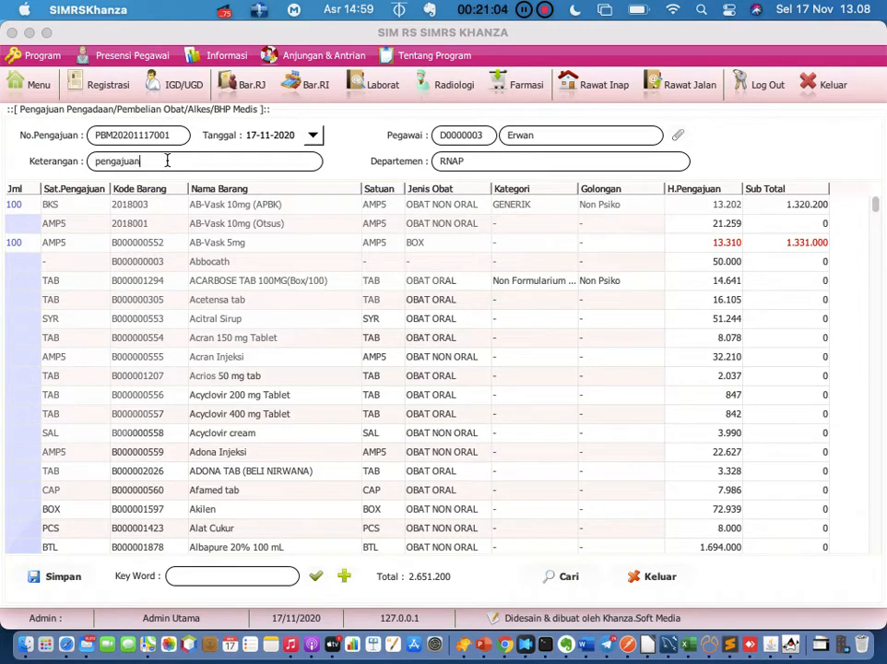
type(" obat apotek")
left_click(54, 578)
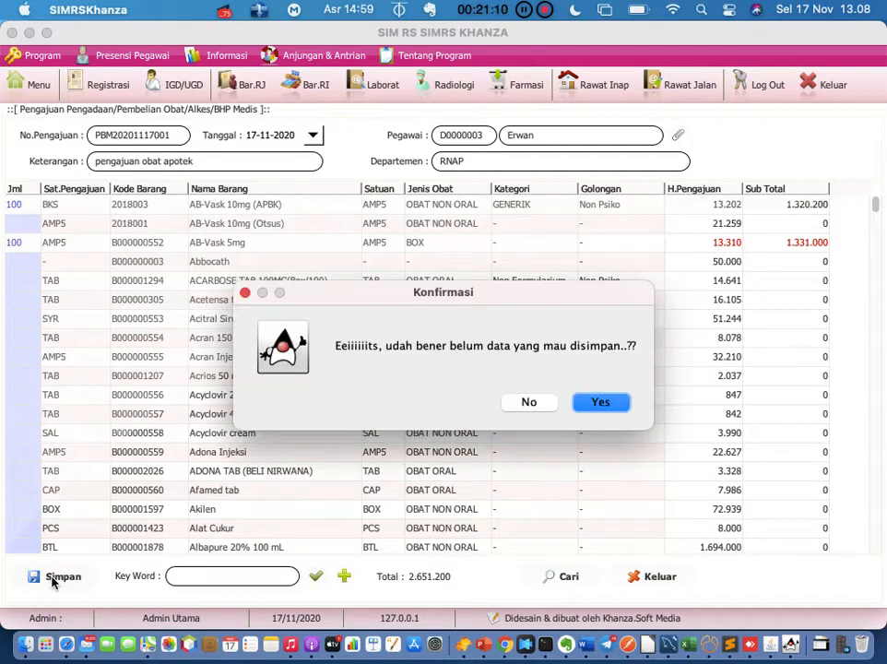
left_click(599, 401)
left_click(558, 578)
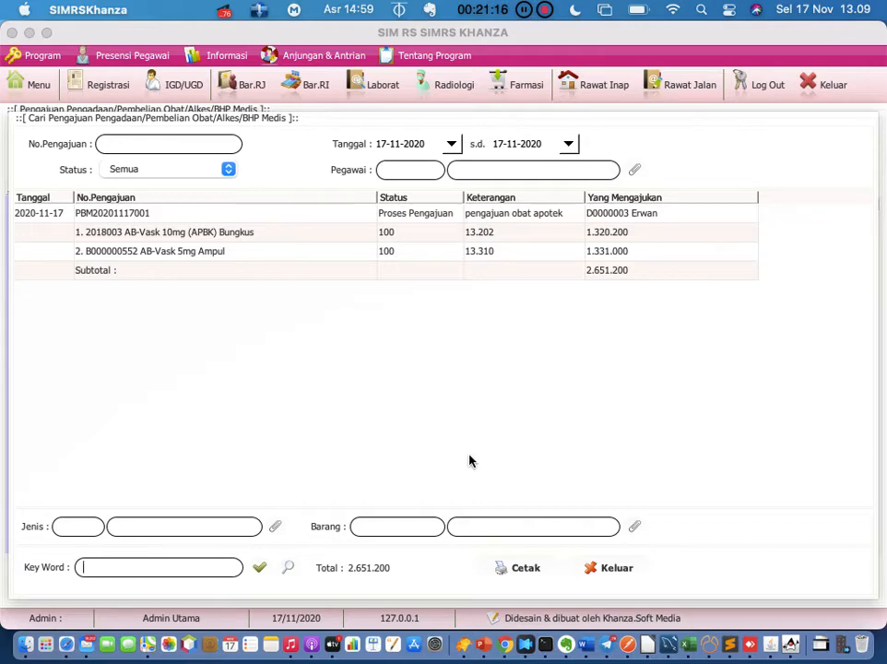
left_click(54, 220)
right_click(54, 220)
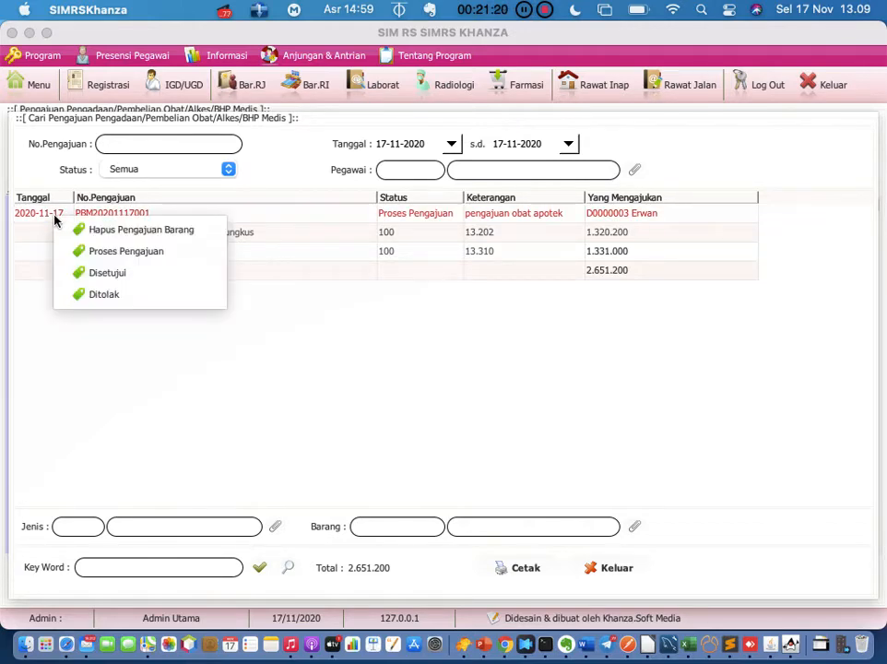
left_click(30, 261)
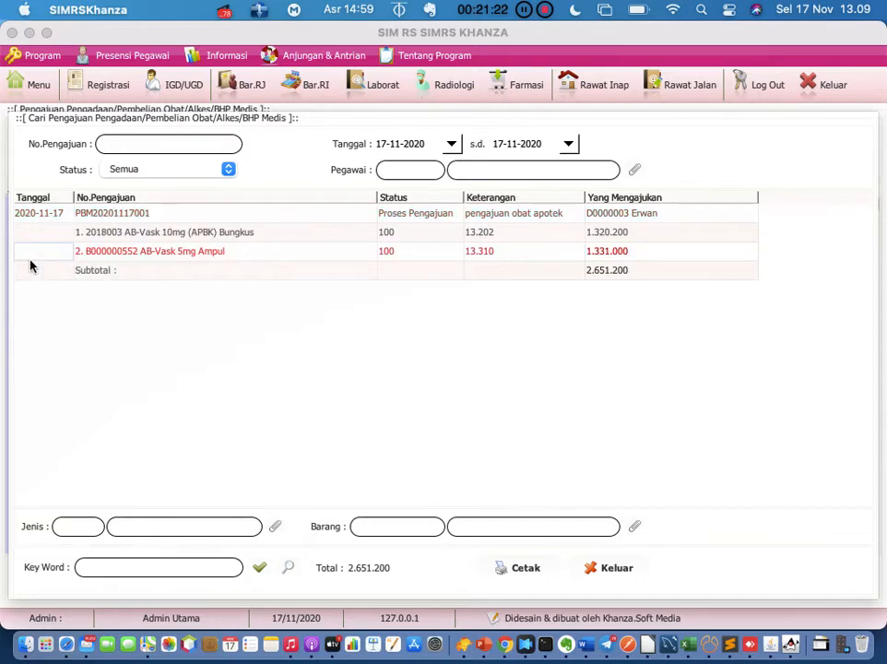
left_click(53, 220)
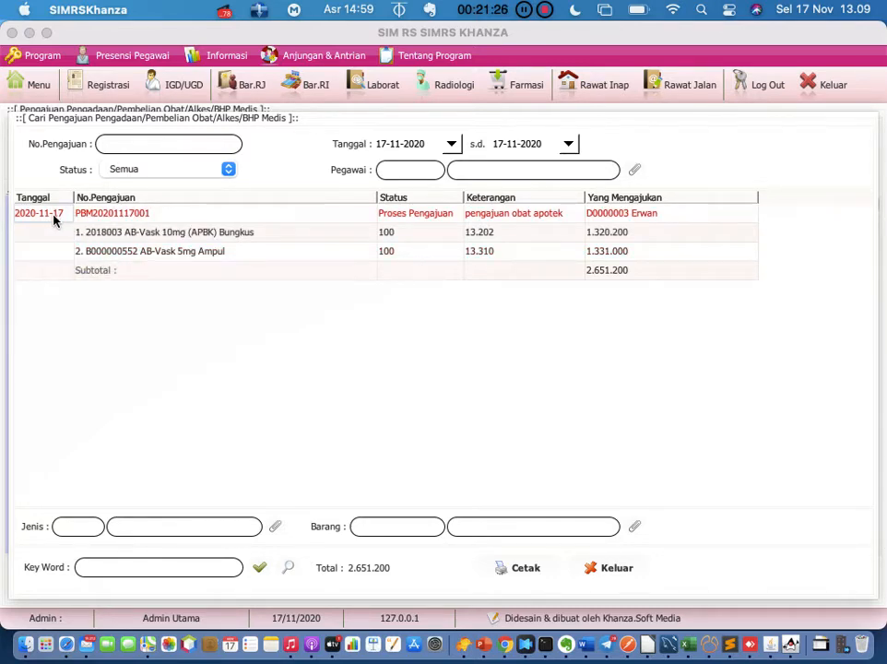
right_click(54, 219)
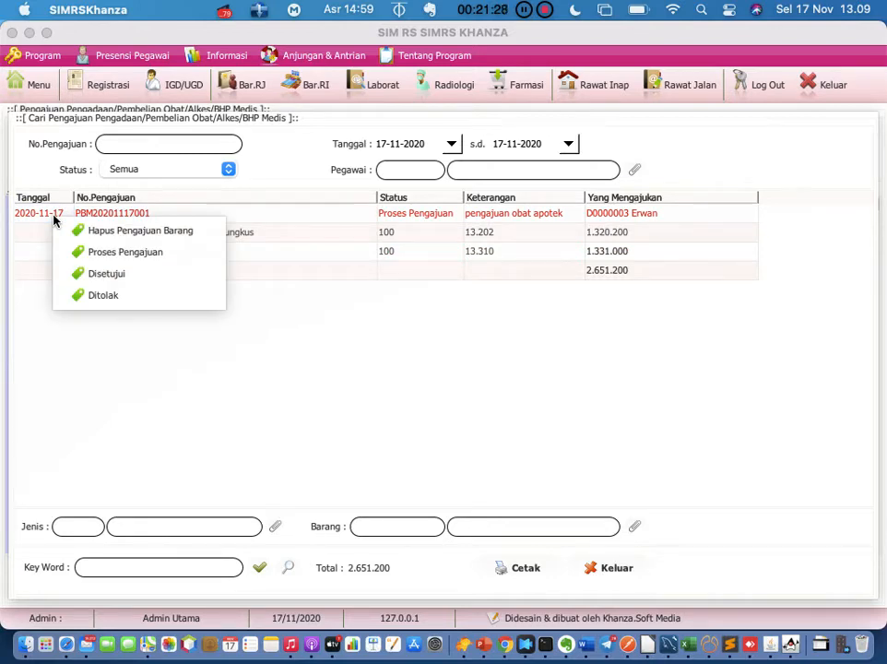
left_click(82, 274)
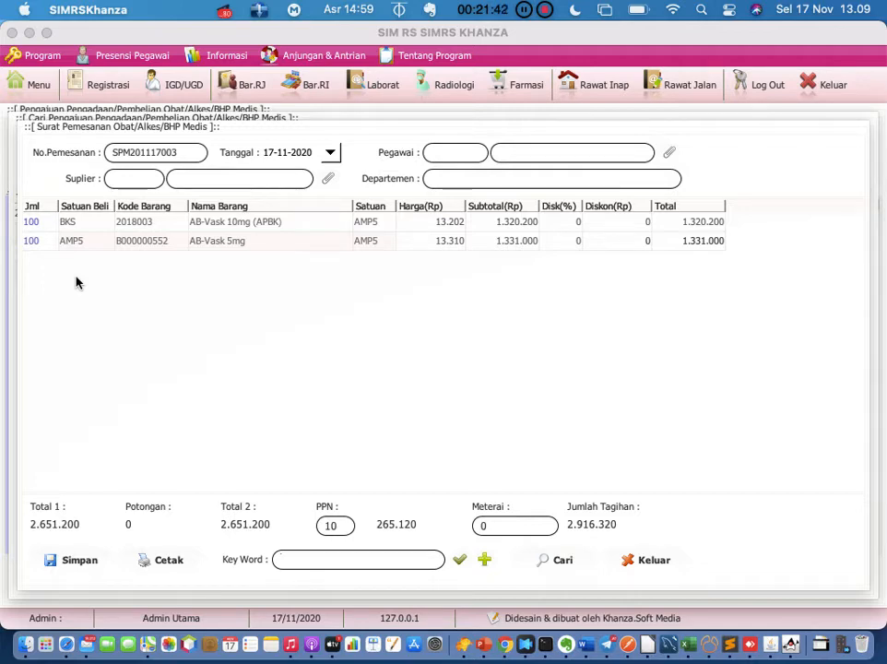
Skip printing purchase order SPM201117003 and close the Surat Pemesanan form
left_click(165, 565)
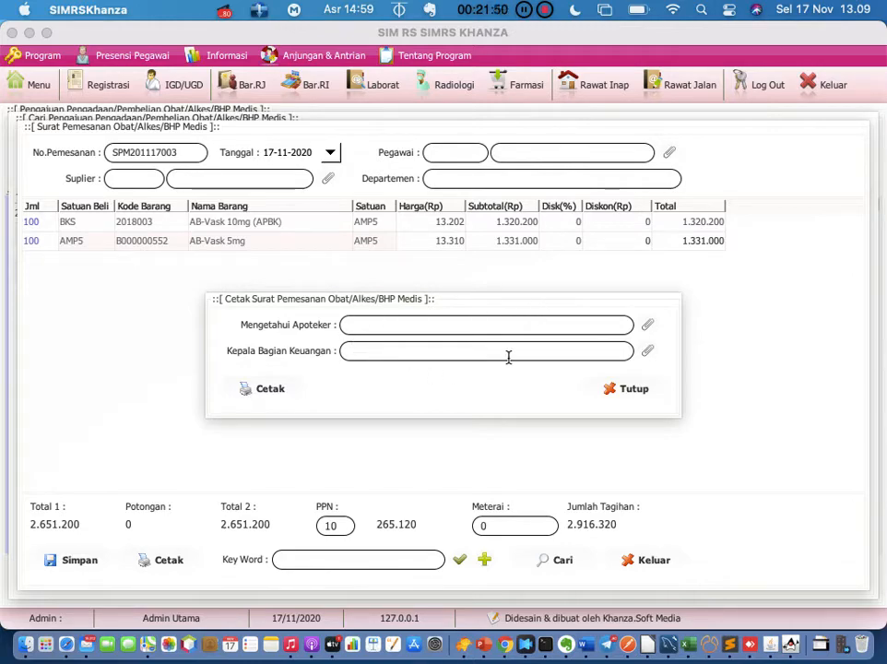
left_click(635, 390)
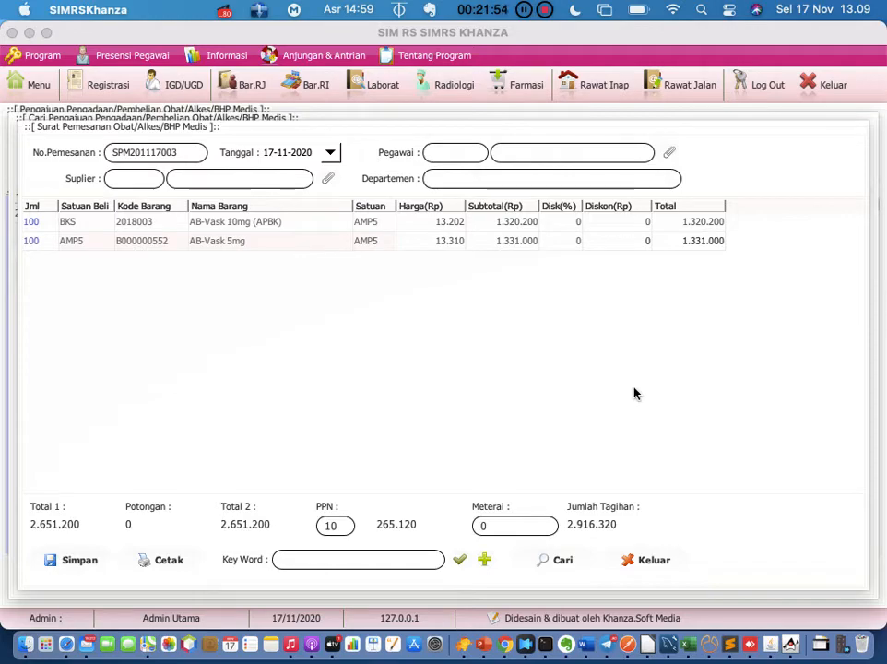
left_click(634, 561)
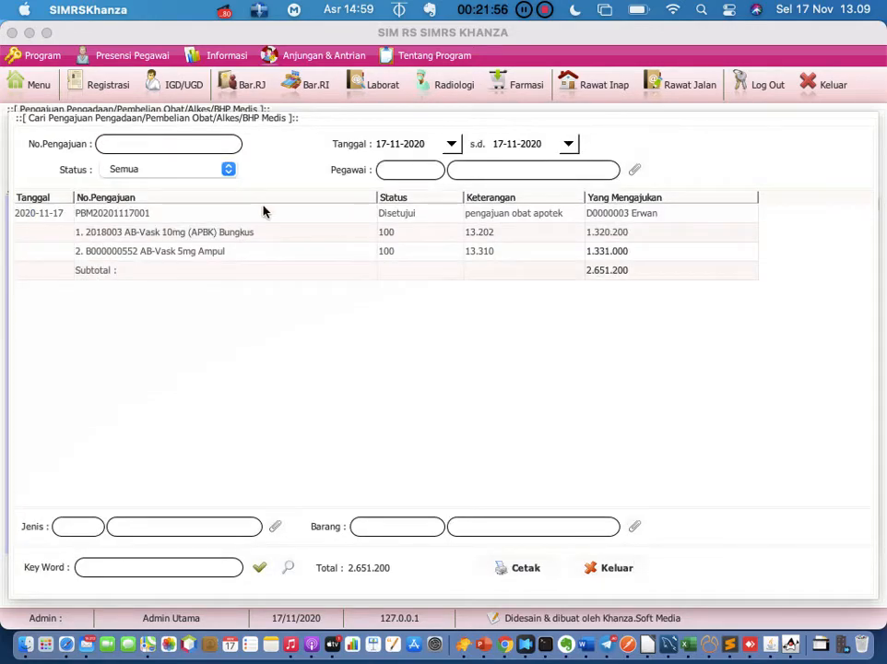
Review the existing purchase orders in Surat Pemesanan, then close it and return to the inventory menu
left_click(34, 79)
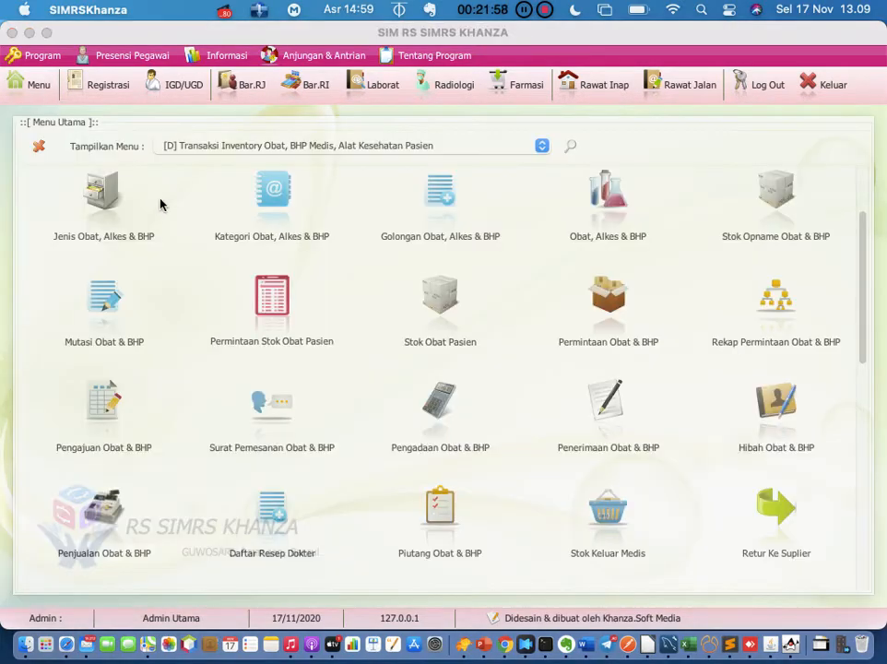
left_click(272, 406)
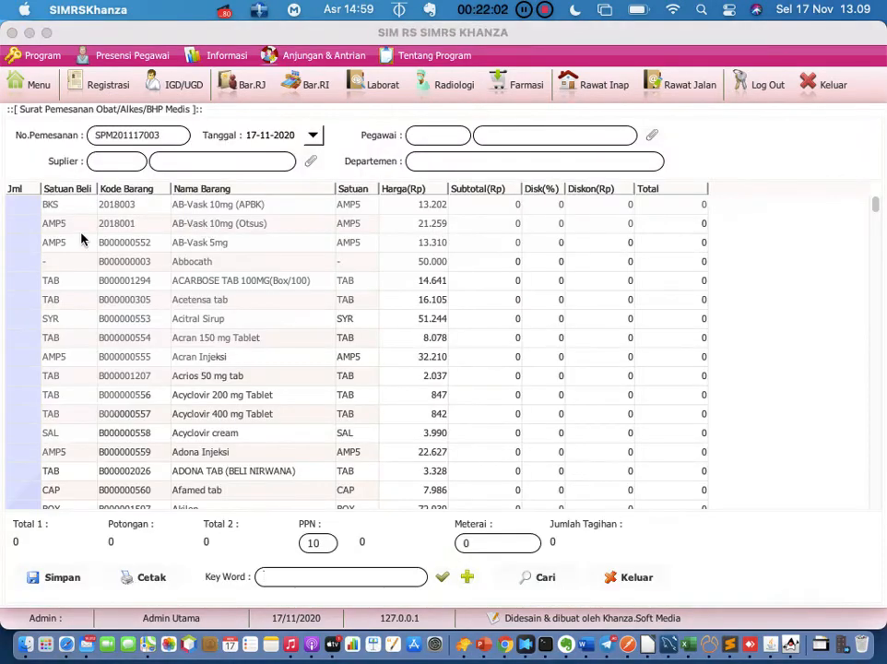
left_click(544, 579)
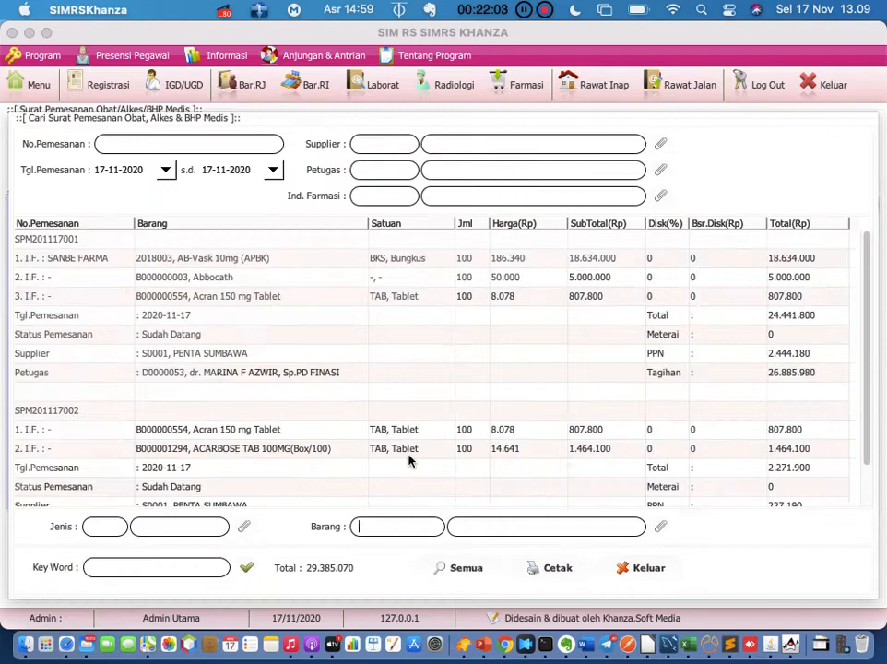
left_click(69, 239)
right_click(70, 240)
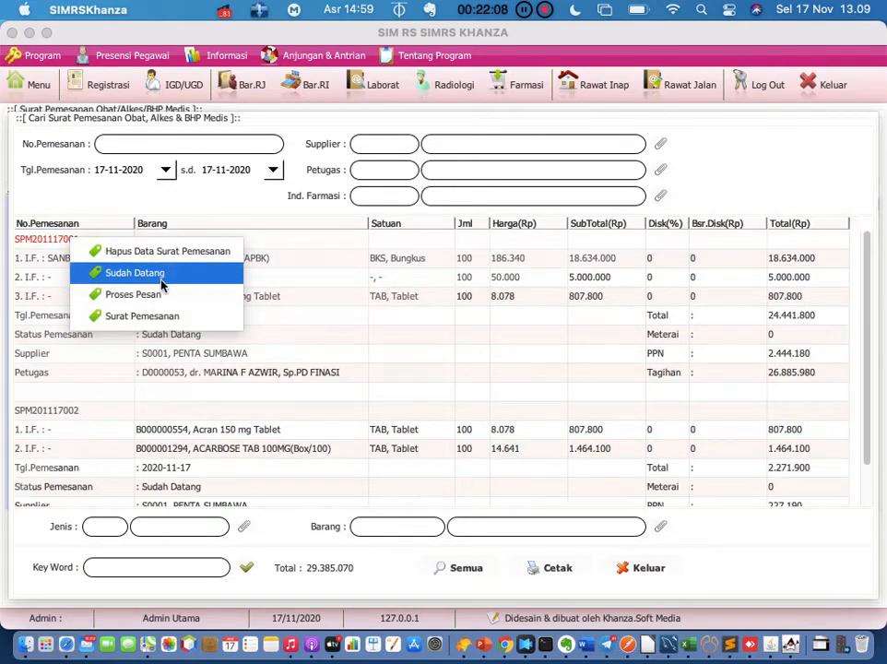
left_click(403, 261)
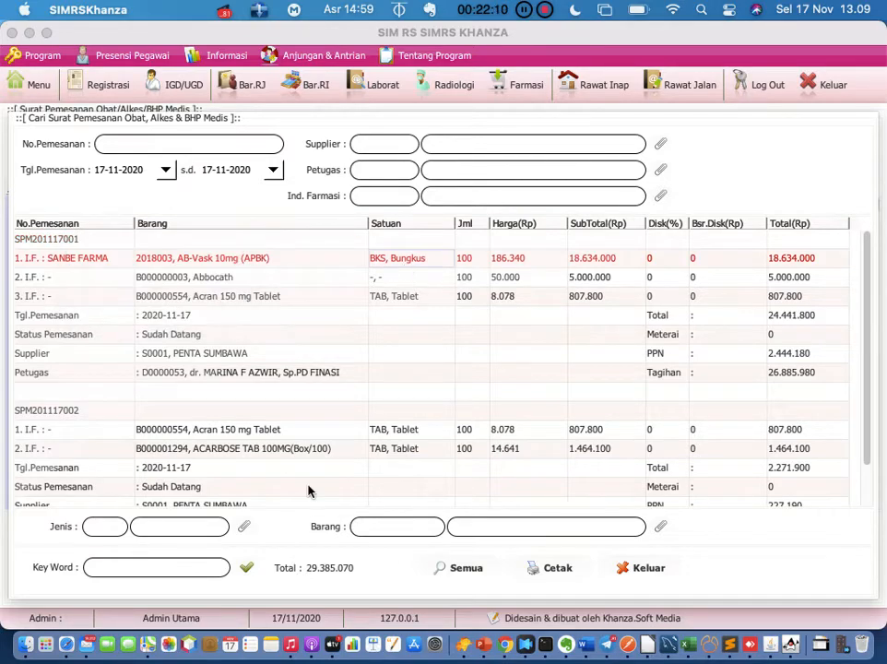
left_click(651, 568)
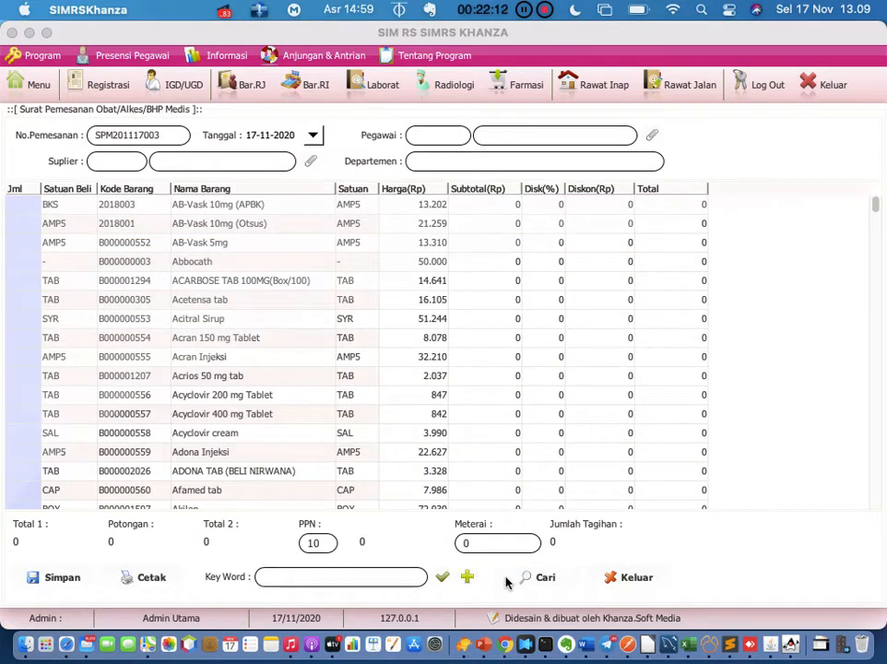
left_click(616, 578)
left_click(28, 86)
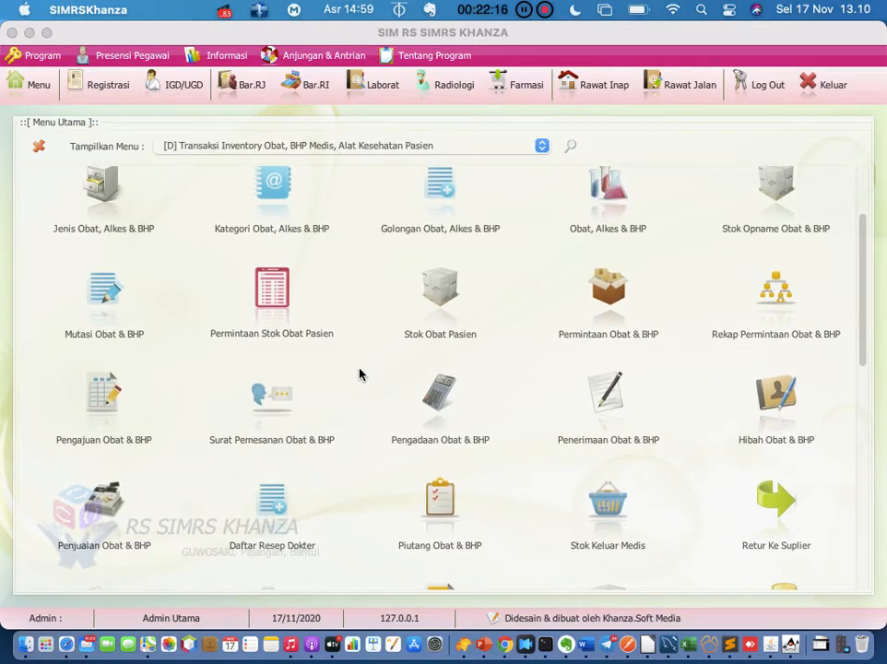
scroll(359, 373, "down", 1)
scroll(360, 373, "down", 2)
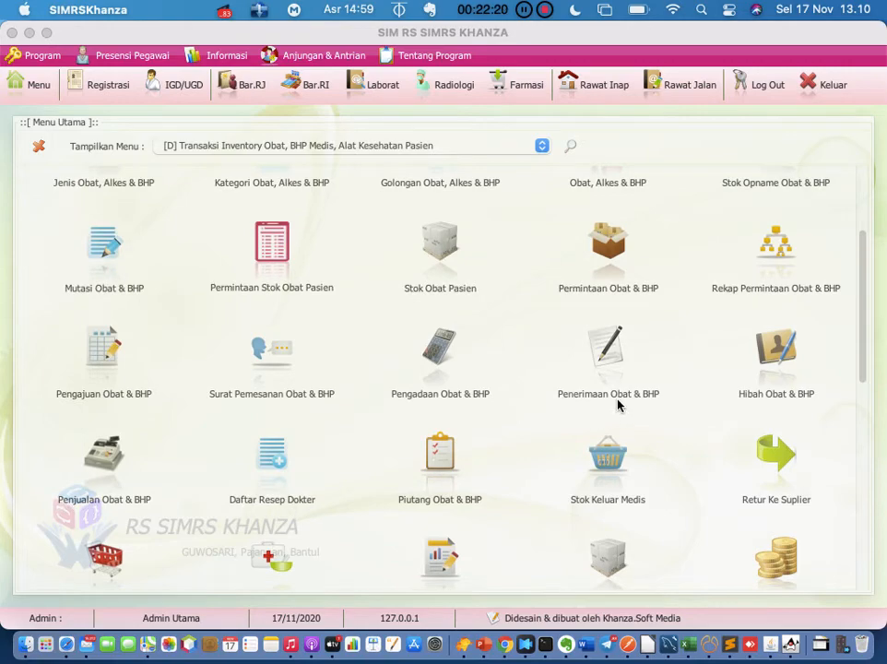
scroll(481, 455, "down", 1)
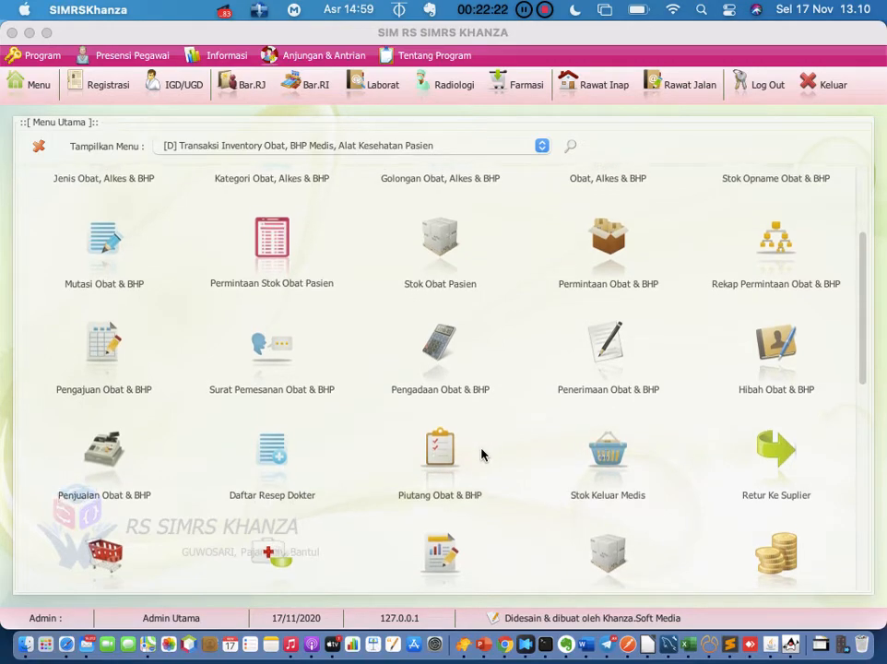
scroll(481, 454, "down", 4)
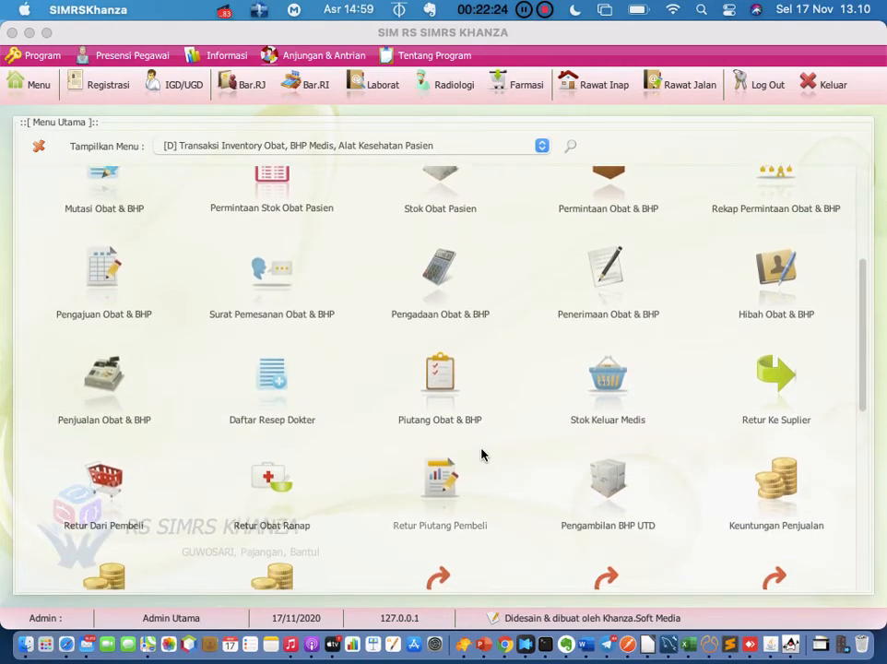
scroll(481, 454, "down", 5)
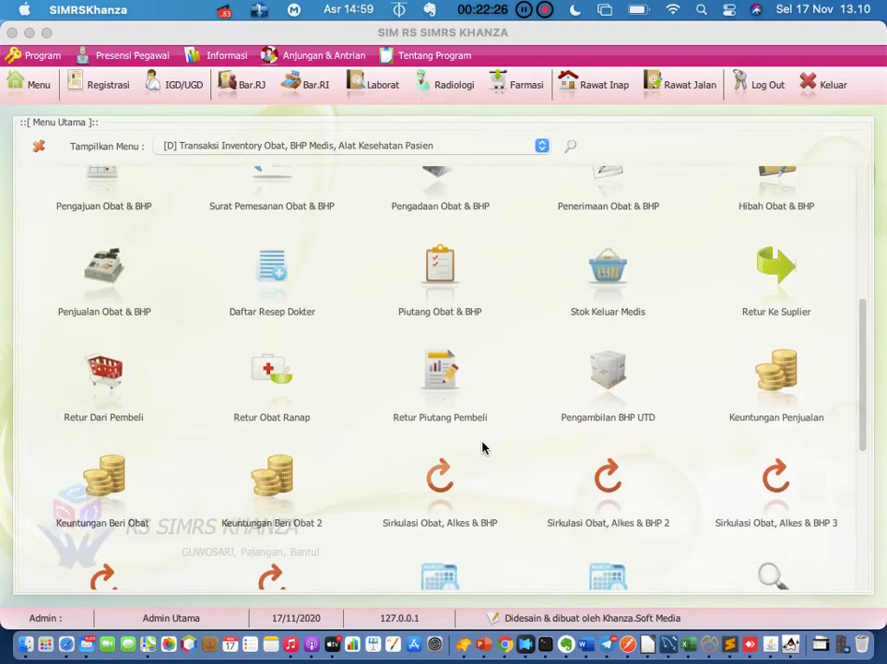
scroll(481, 447, "down", 7)
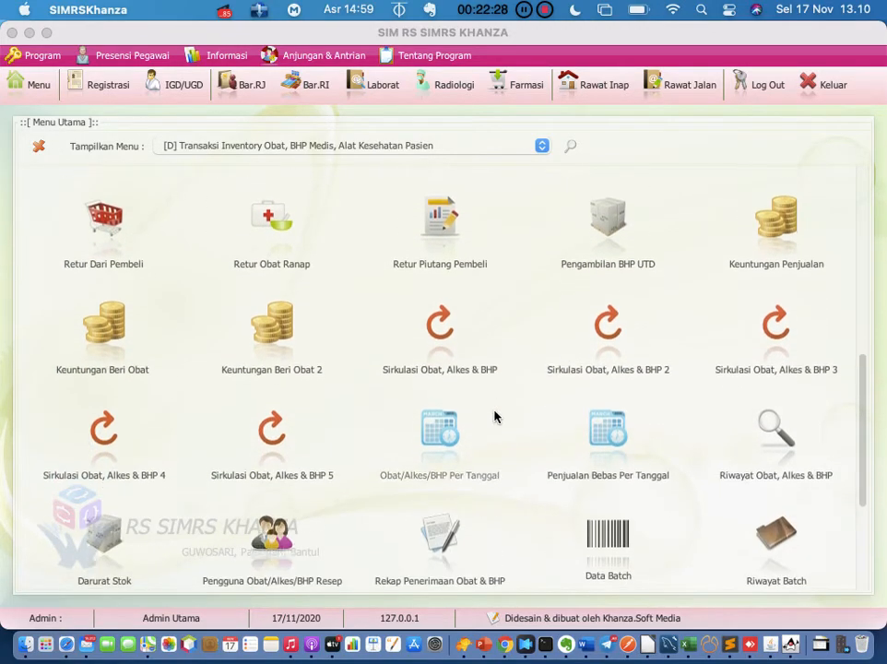
scroll(494, 417, "down", 1)
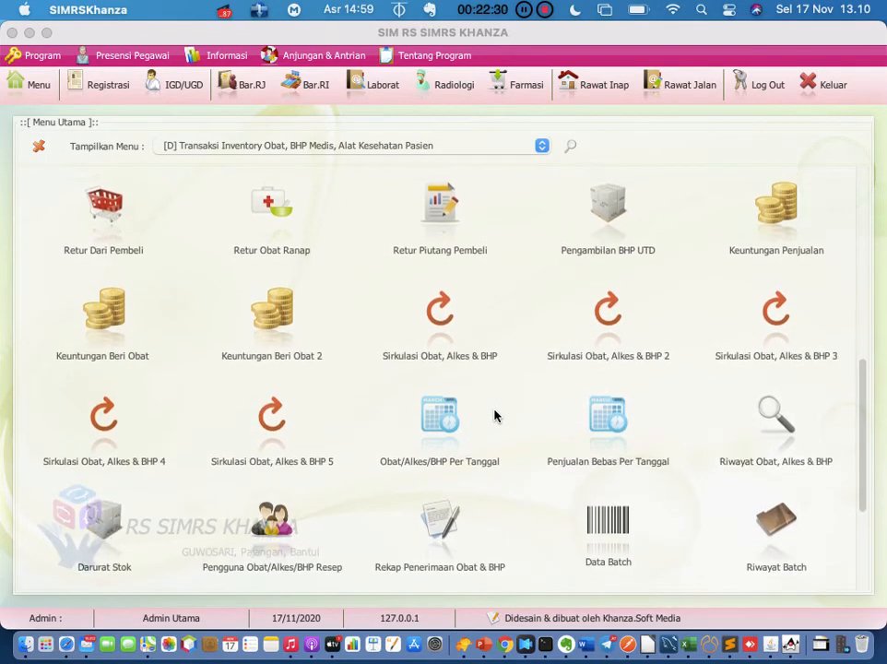
scroll(495, 416, "up", 3)
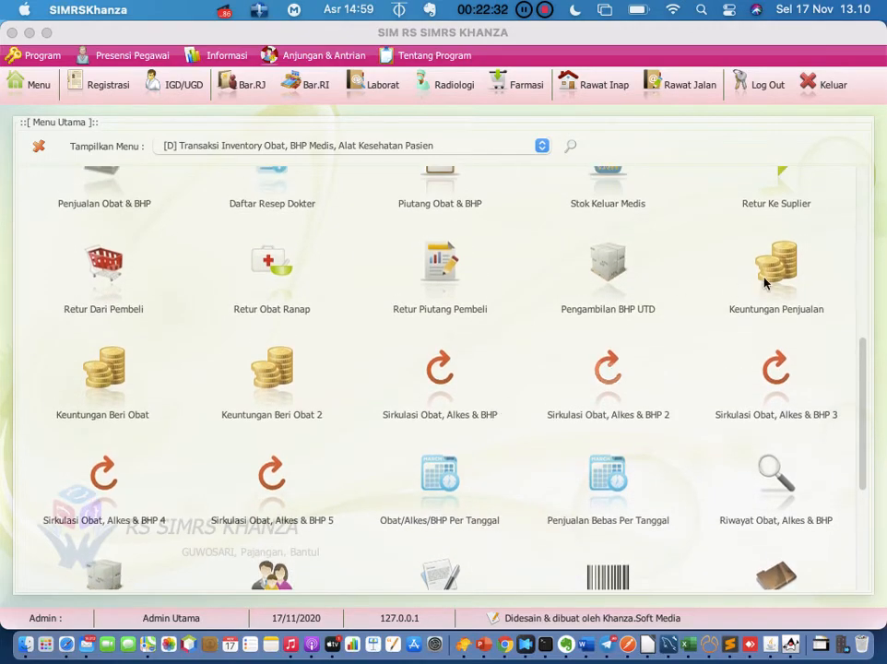
scroll(526, 317, "up", 20)
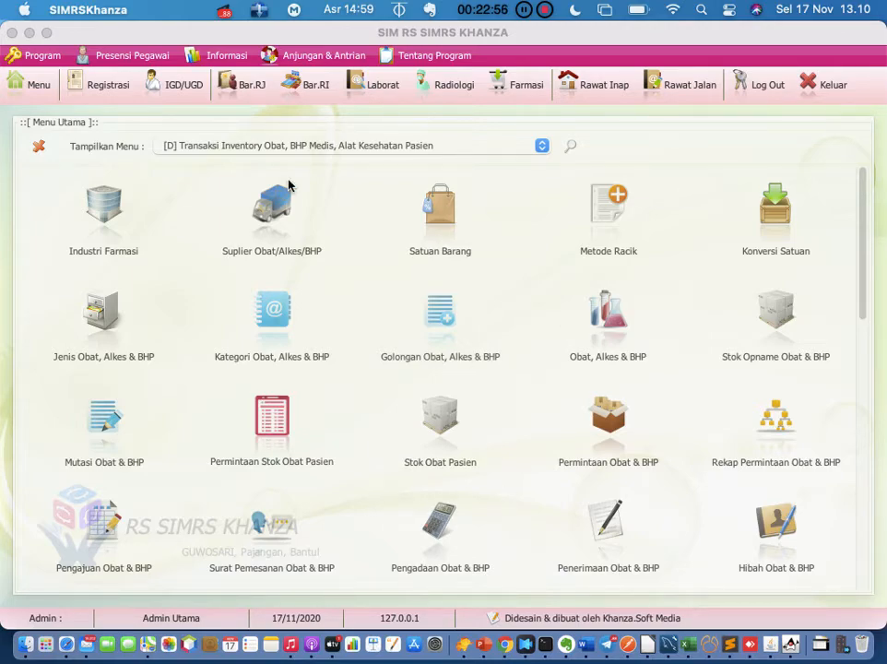
left_click(518, 90)
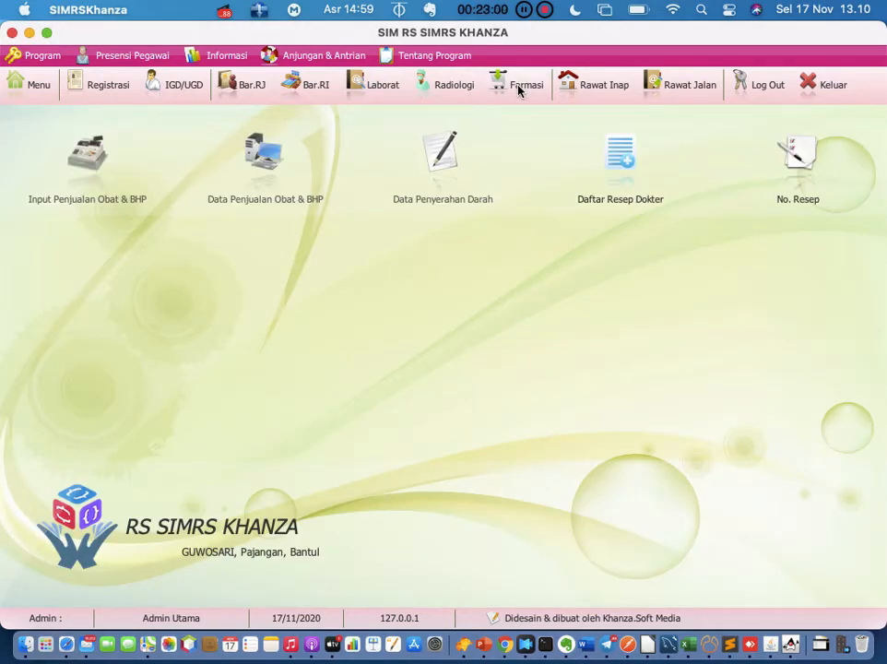
left_click(91, 167)
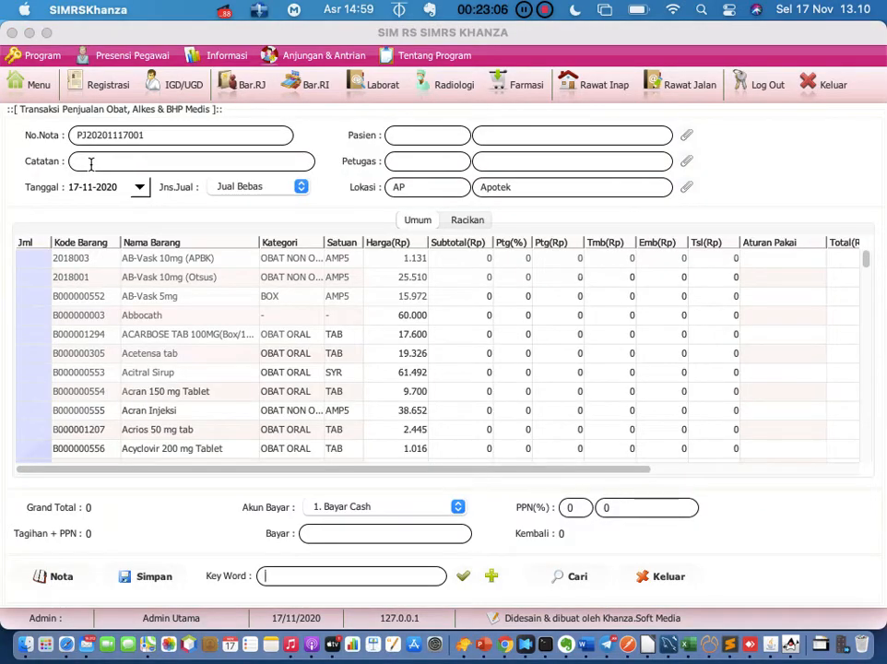
left_click(687, 135)
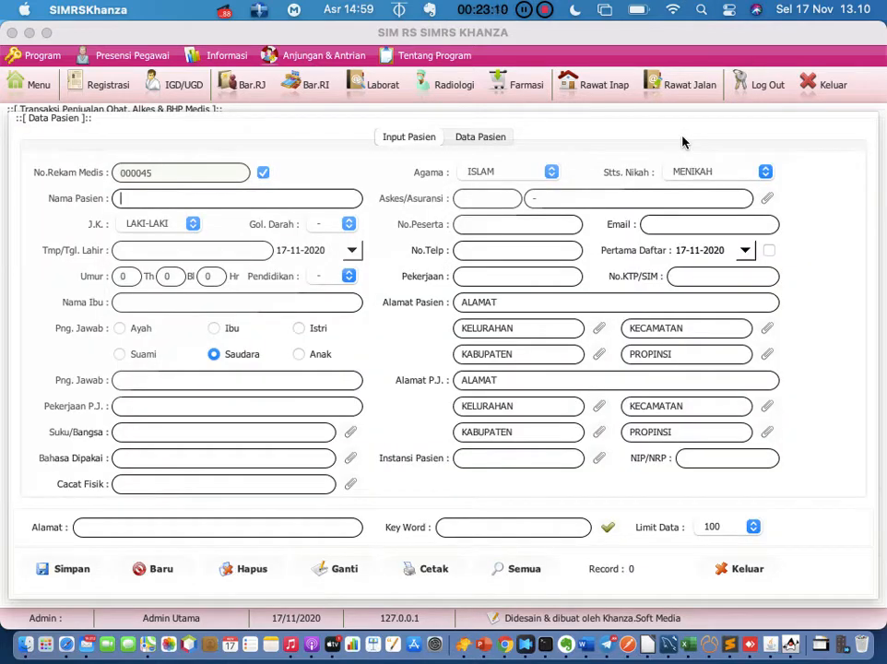
left_click(480, 138)
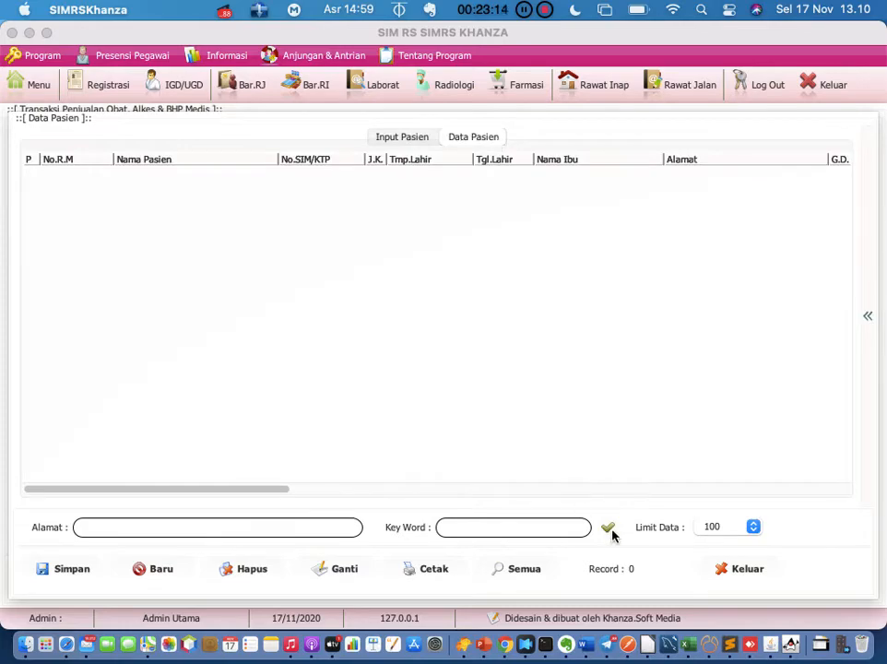
left_click(608, 527)
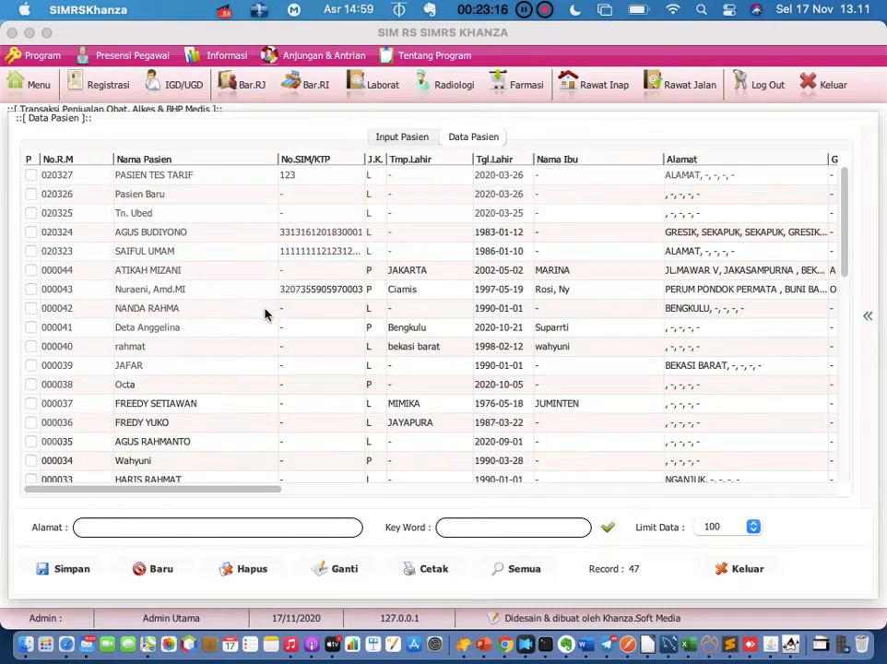
double_click(177, 310)
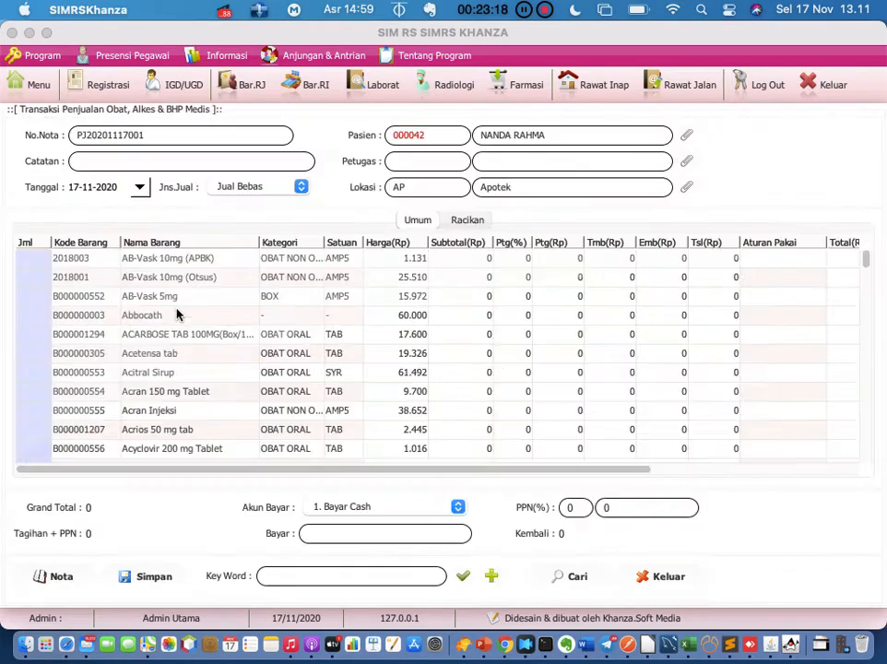
left_click(687, 162)
double_click(194, 167)
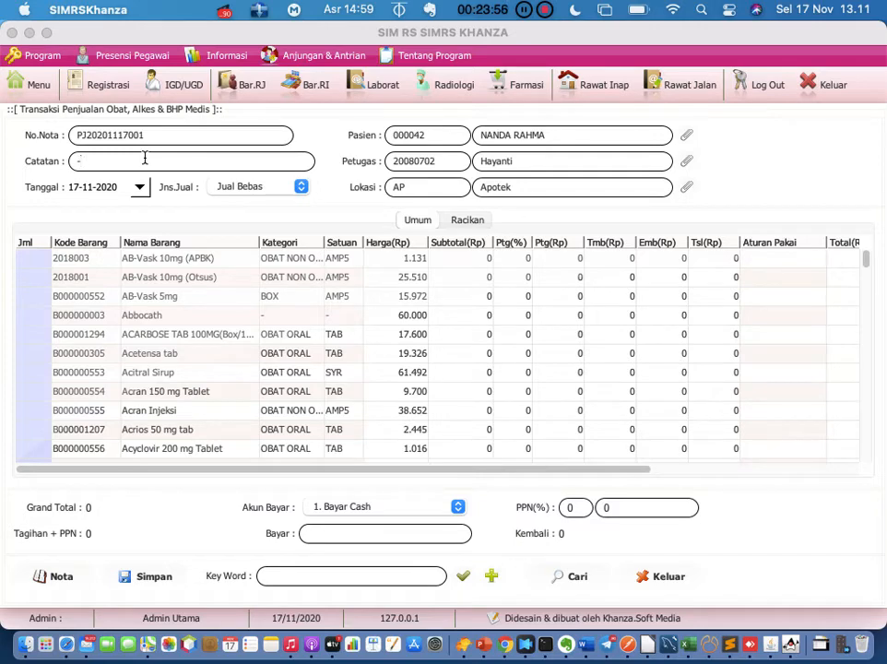
Sell 10 AB-Vask 10mg (APBK) with usage instruction 3x1
left_click(37, 264)
double_click(37, 264)
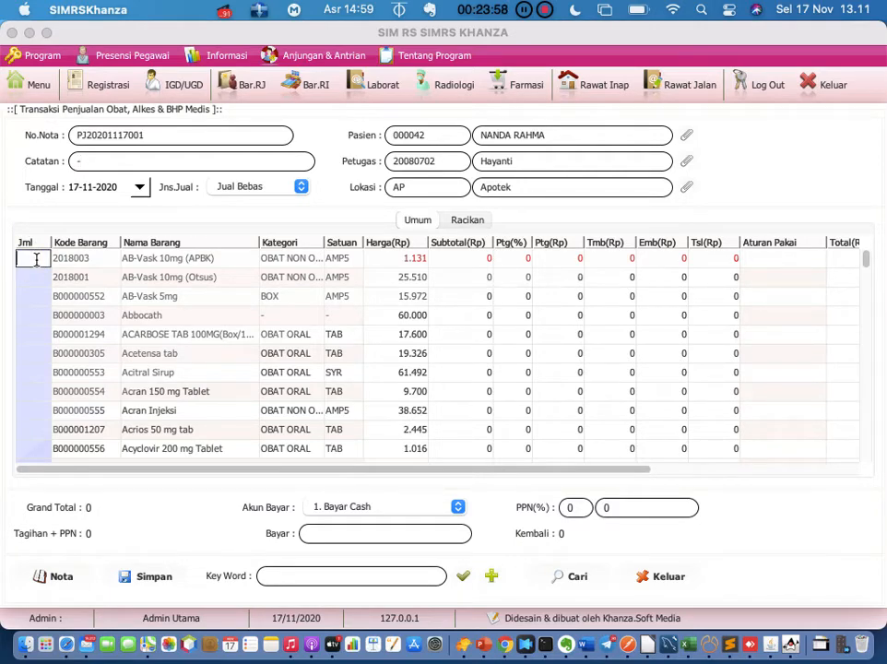
type("10")
key("Return")
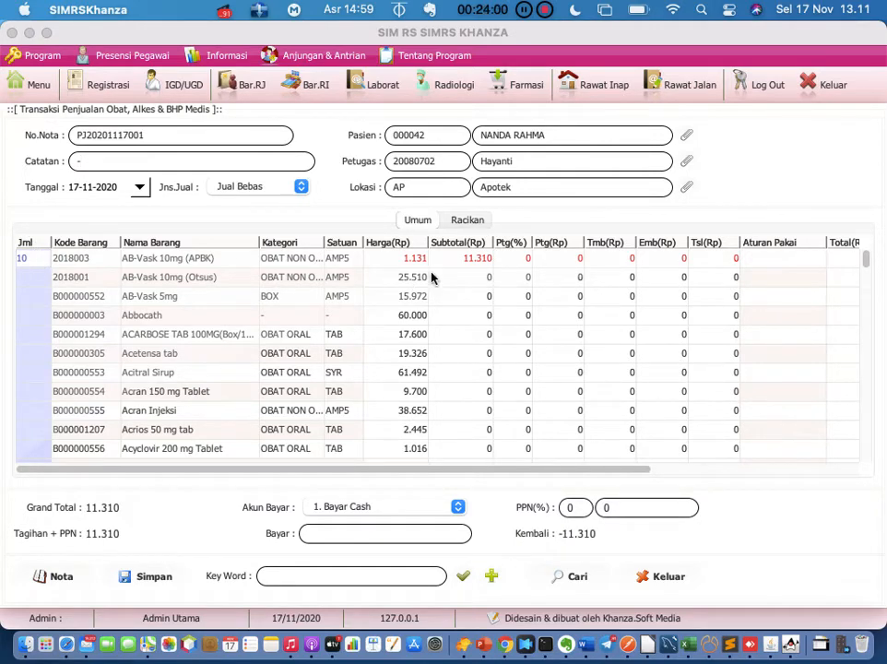
double_click(764, 260)
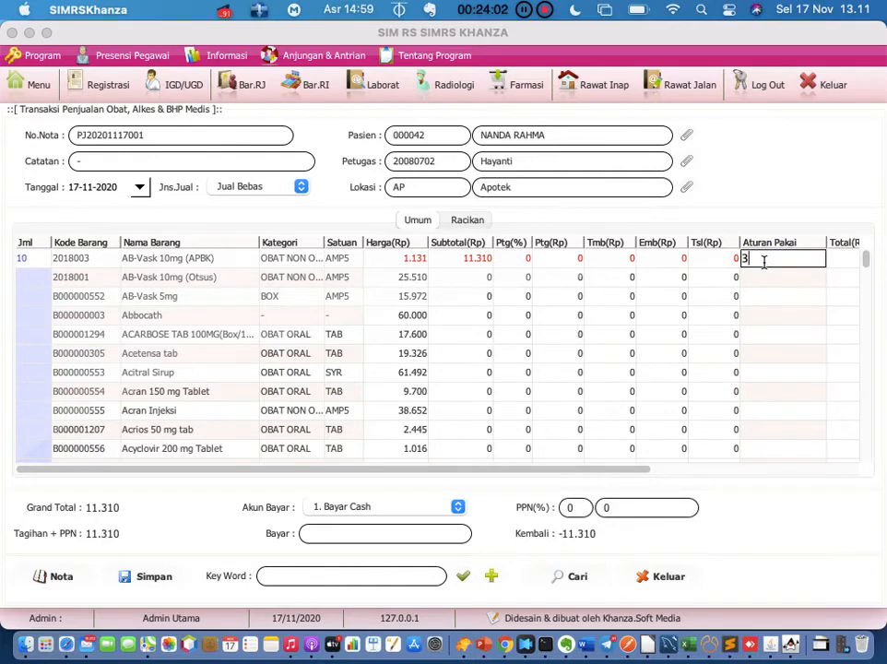
type("3x1")
key("Return")
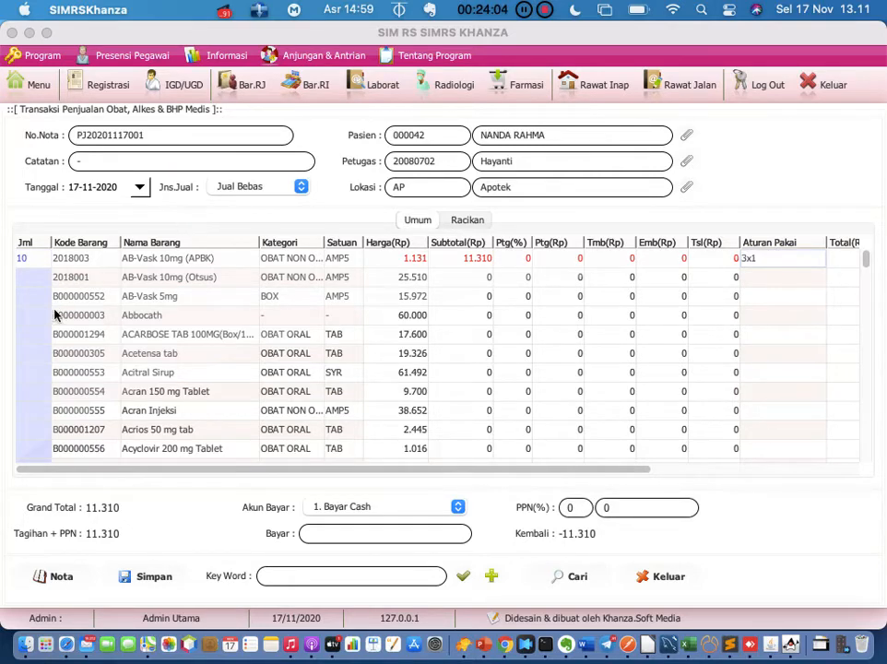
Sell 10 ACARBOSE with usage instruction 1x1
left_click(36, 334)
type("10")
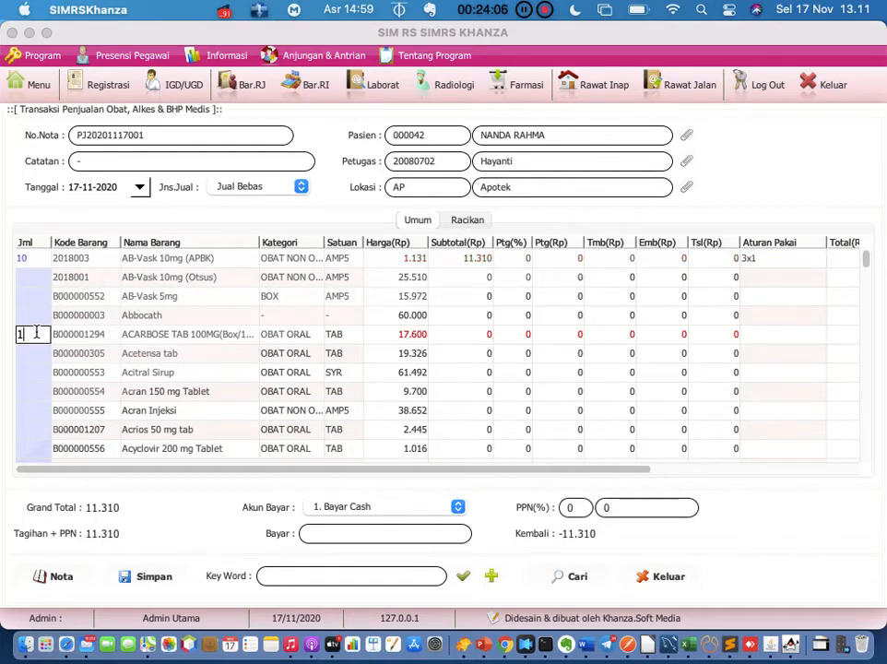
key("Return")
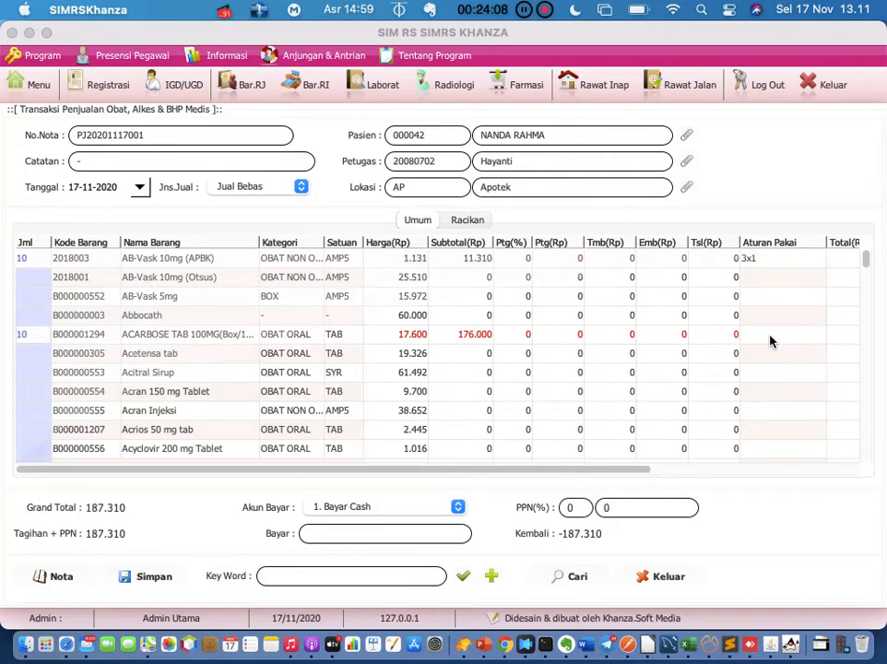
double_click(770, 334)
type("1x1")
key("Return")
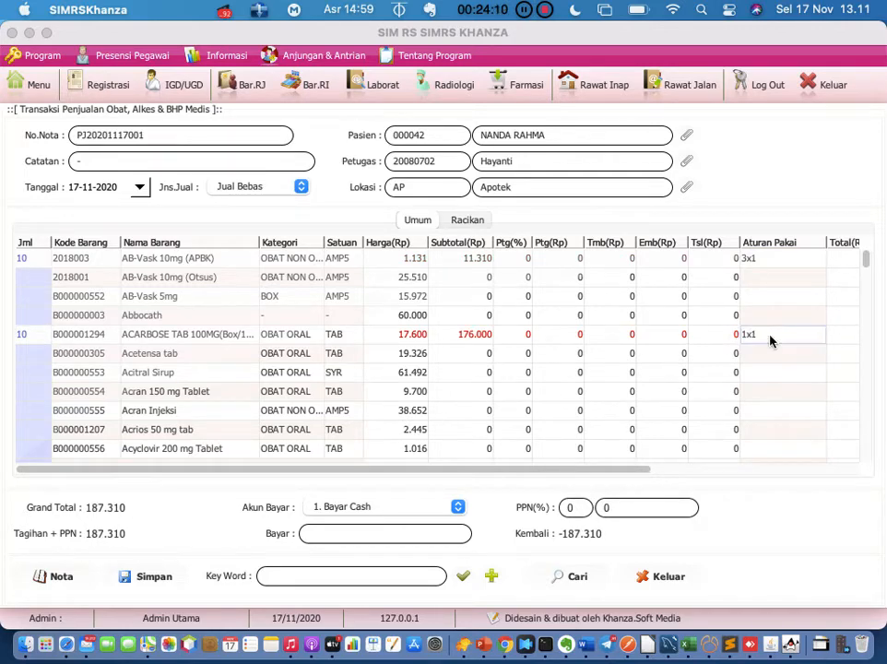
Enter a paid amount of 187309 with 1. Bayar Cash as the payment account
left_click(393, 536)
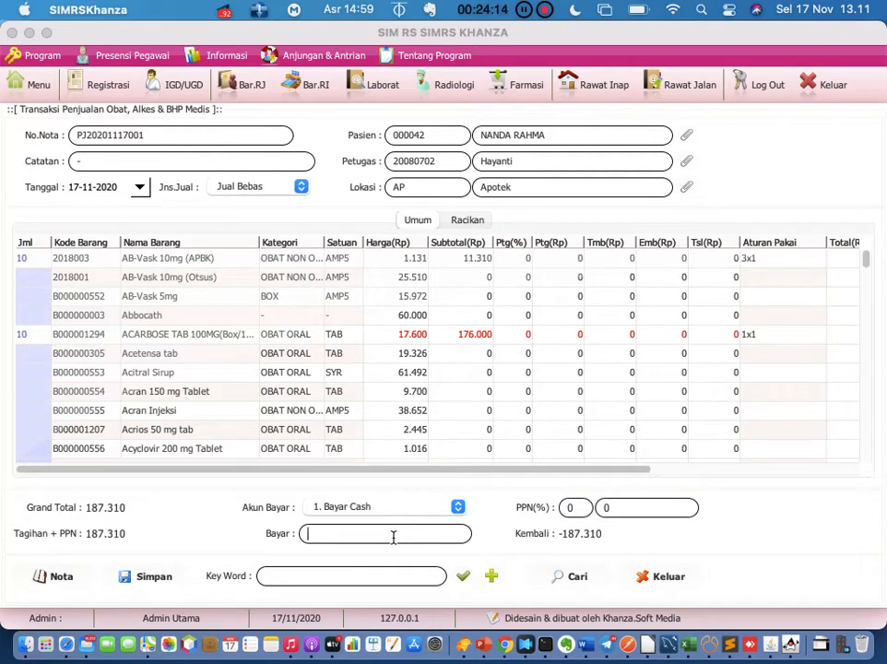
type("187309")
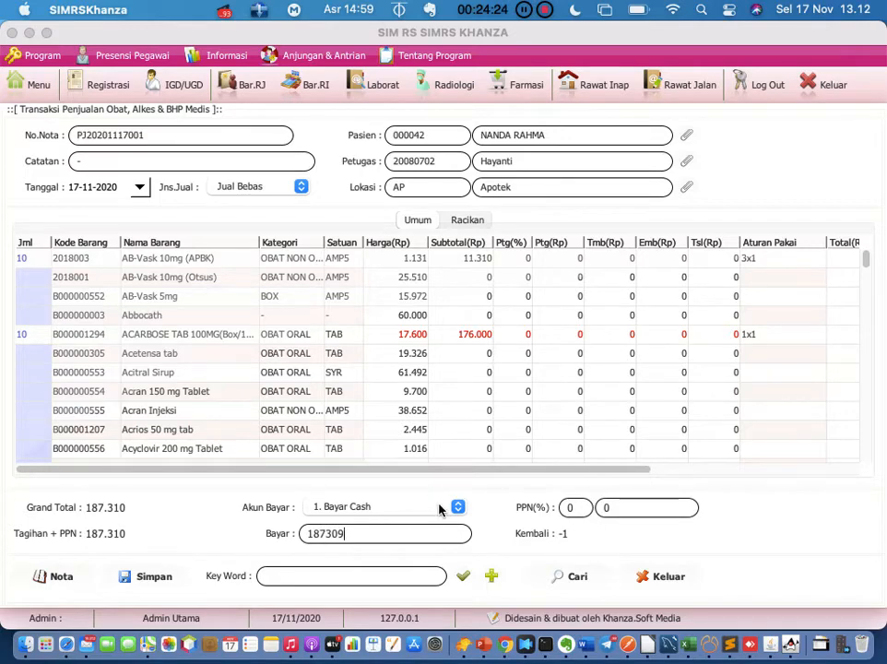
left_click(440, 507)
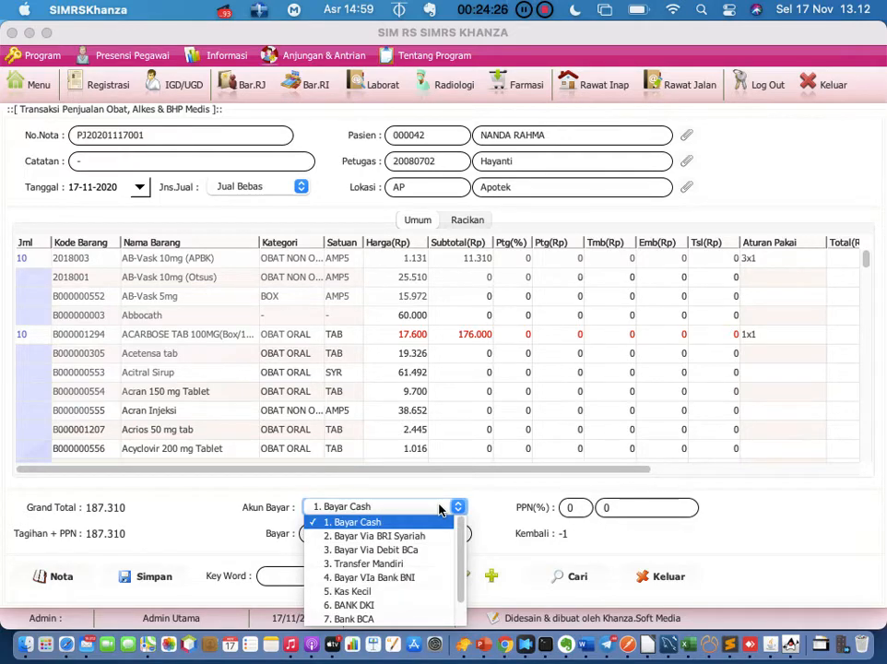
scroll(425, 566, "down", 2)
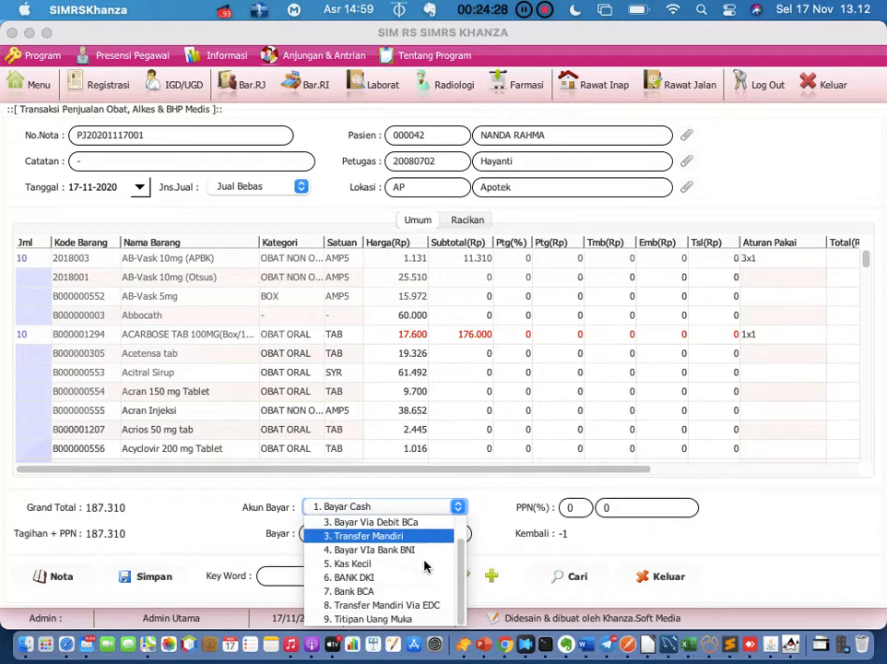
scroll(425, 566, "up", 2)
left_click(420, 524)
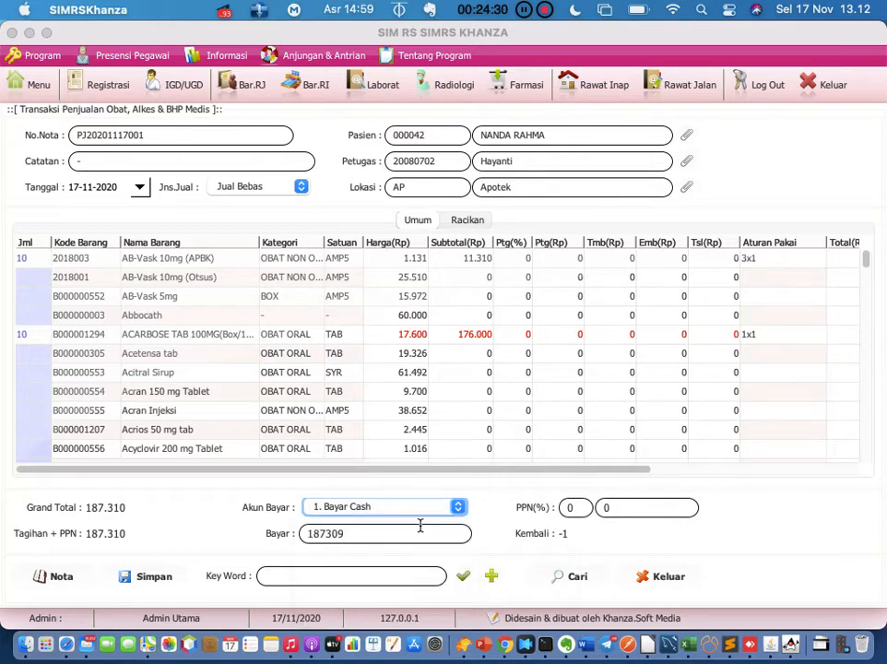
left_click(437, 534)
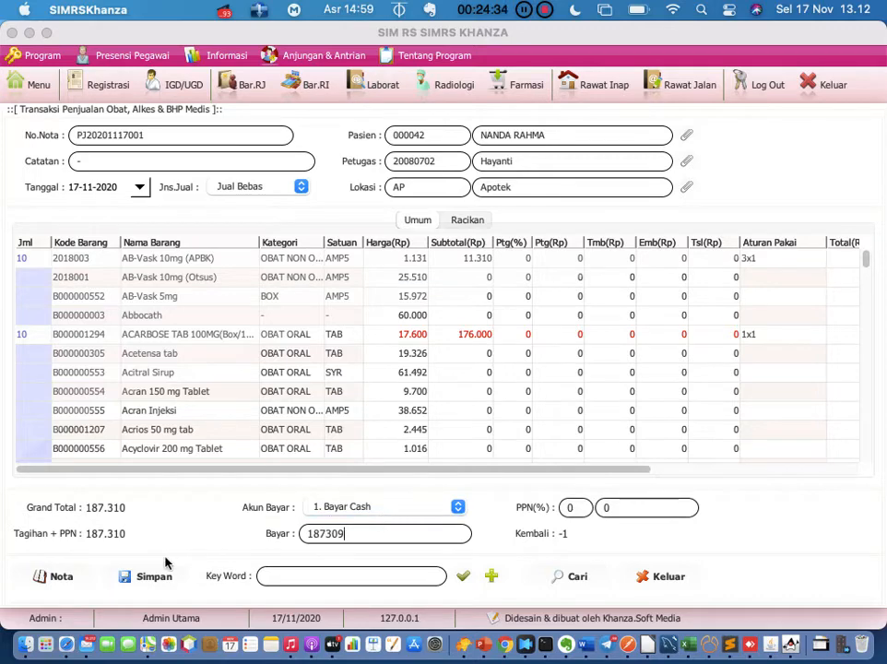
Show the sale receipt via Nota, cancel its printing, and bring SIMRS Khanza back to front
left_click(55, 579)
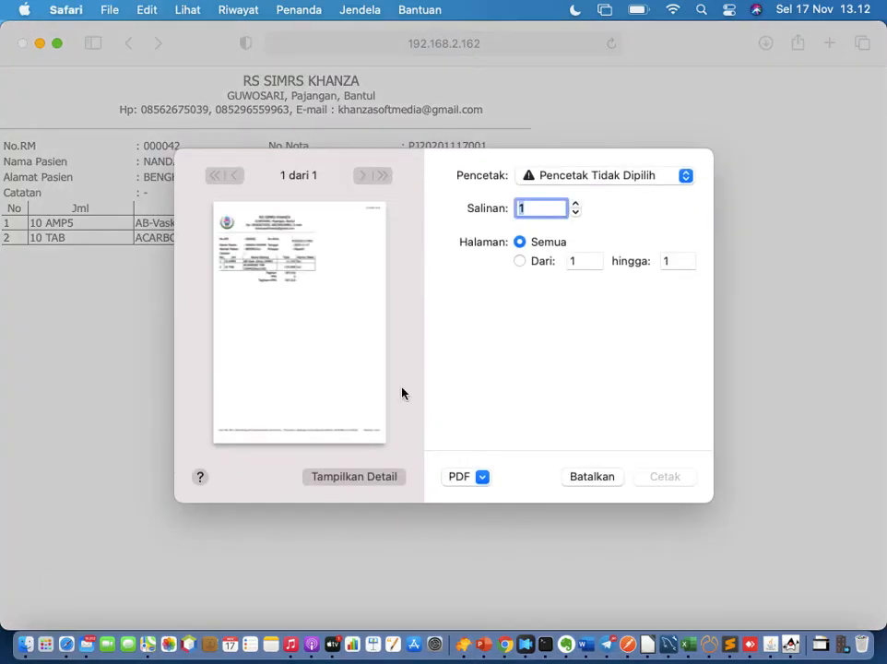
left_click(584, 479)
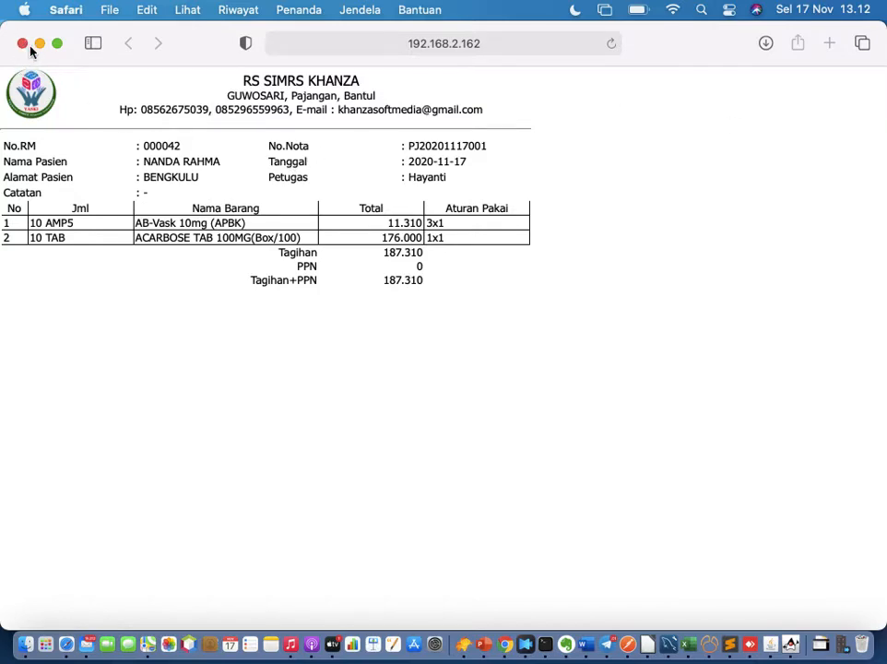
left_click(793, 647)
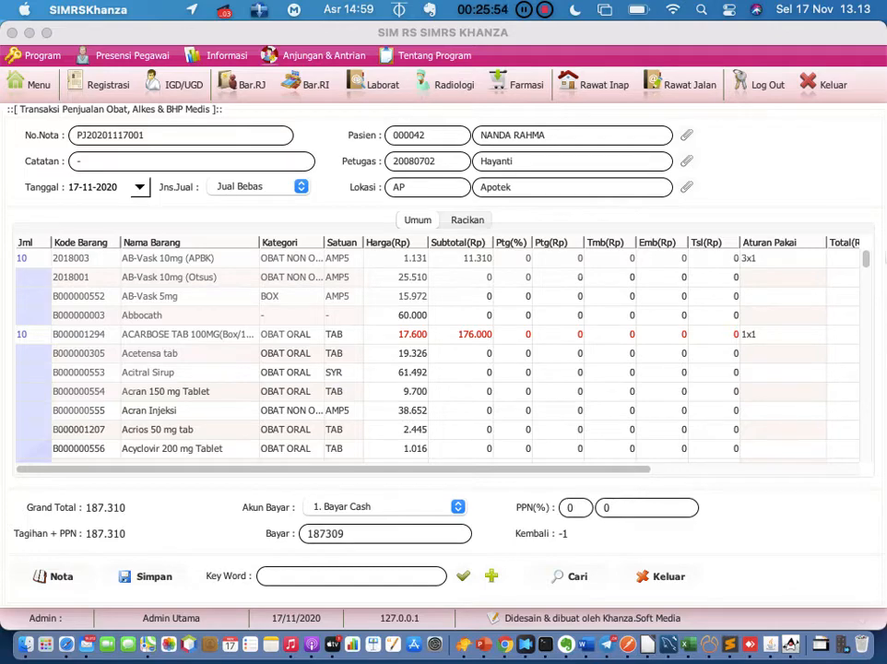
Reset the sale's patient to the blank '-' record and close the drug sales form
left_click(686, 136)
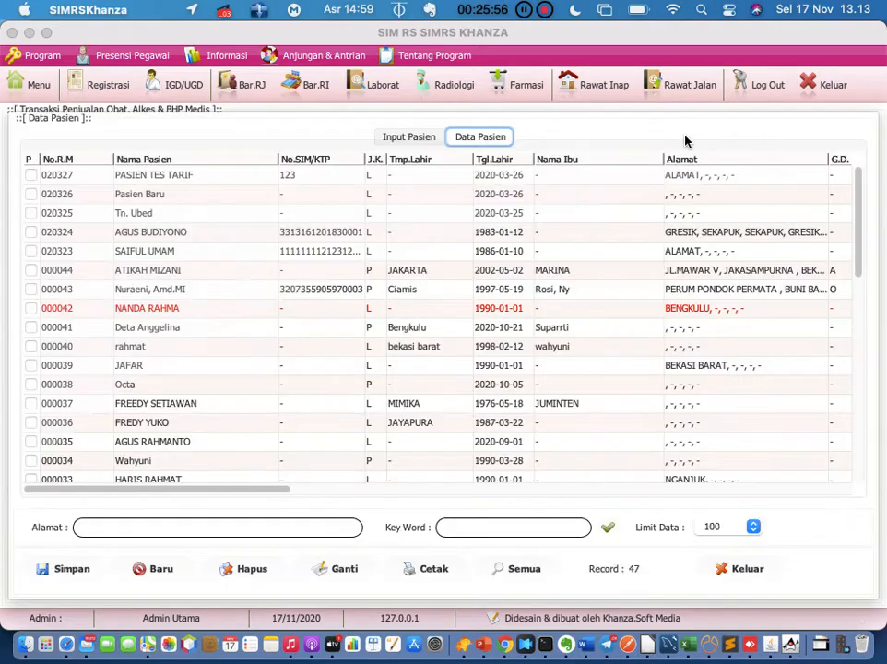
scroll(336, 287, "down", 10)
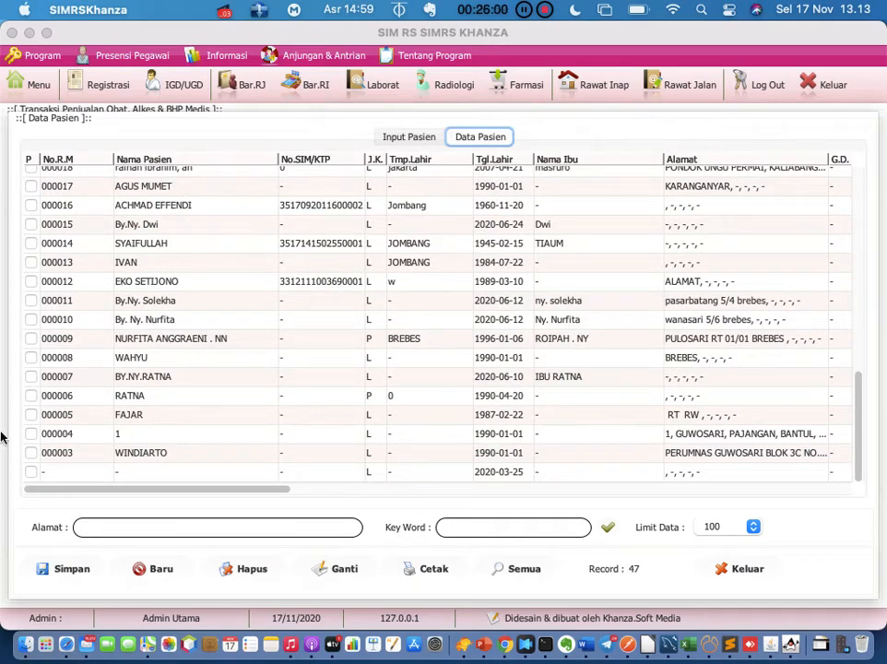
left_click(56, 475)
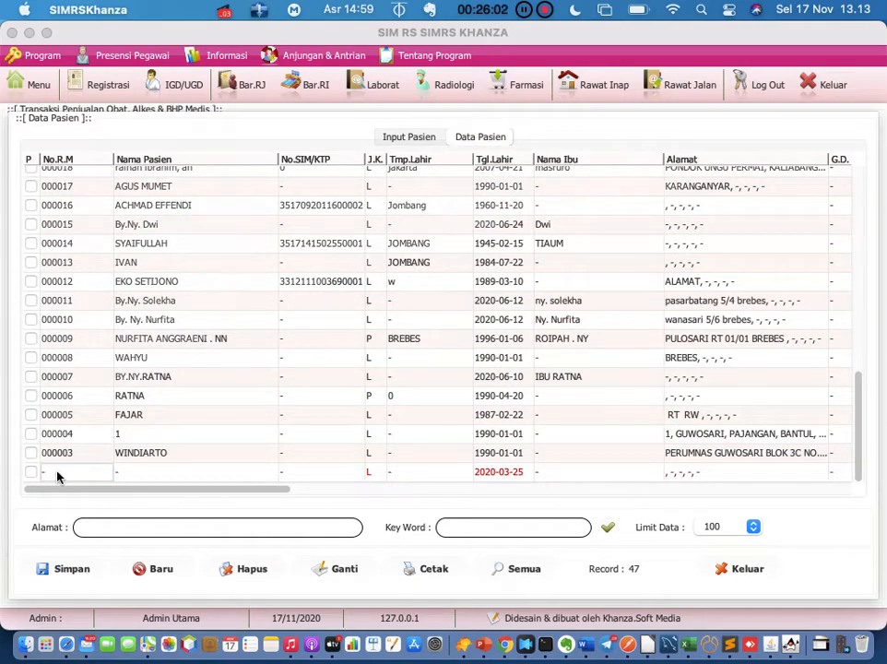
double_click(57, 476)
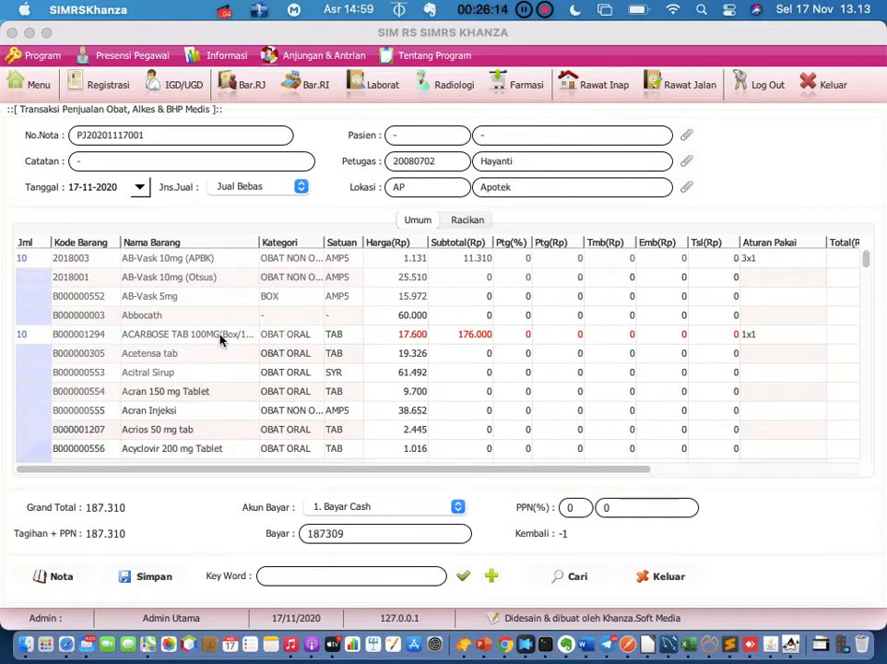
left_click(386, 298)
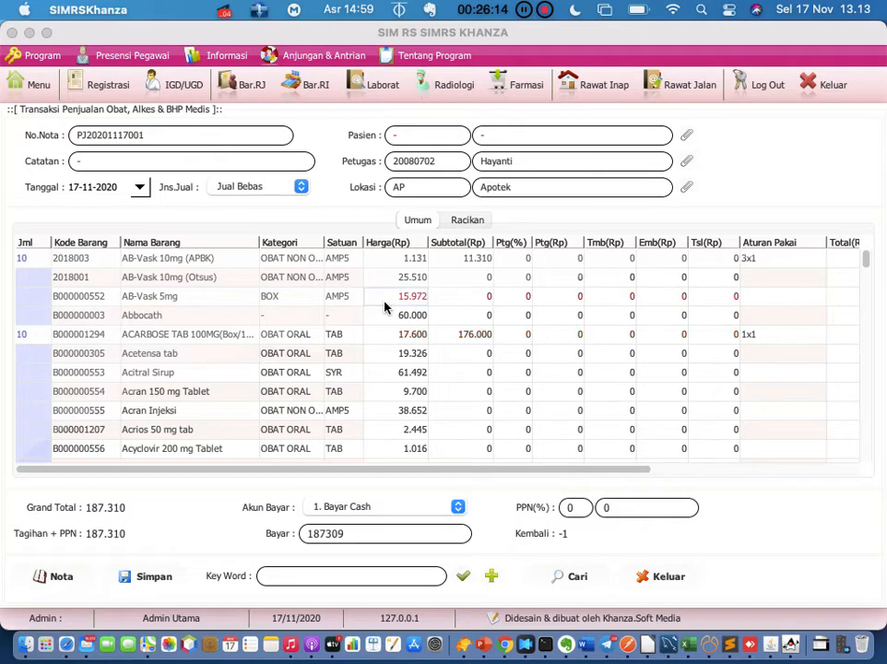
left_click(651, 577)
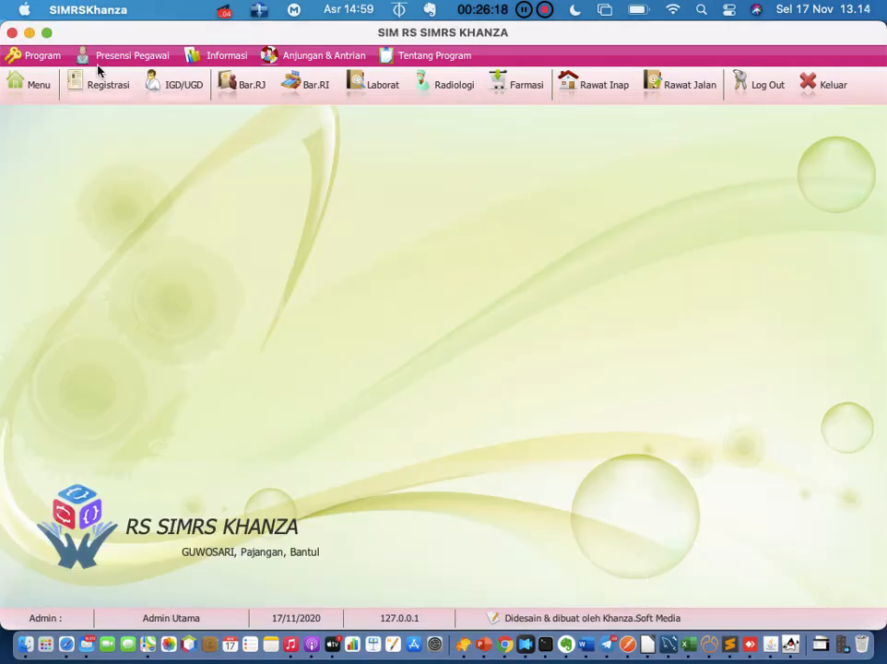
Open Menu Utama and scroll through its module icon grid, then back up
left_click(37, 84)
scroll(478, 471, "down", 3)
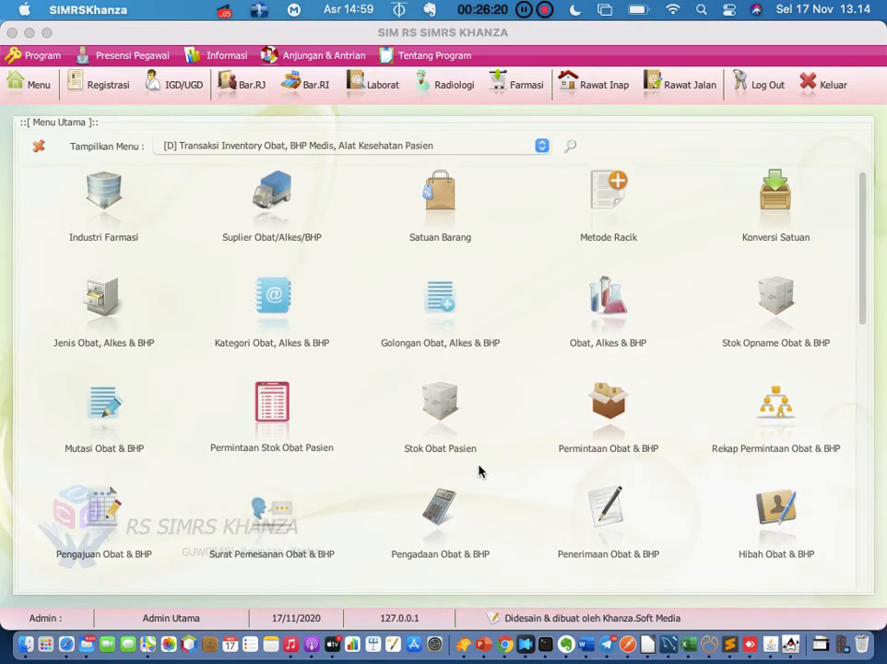
scroll(480, 461, "down", 3)
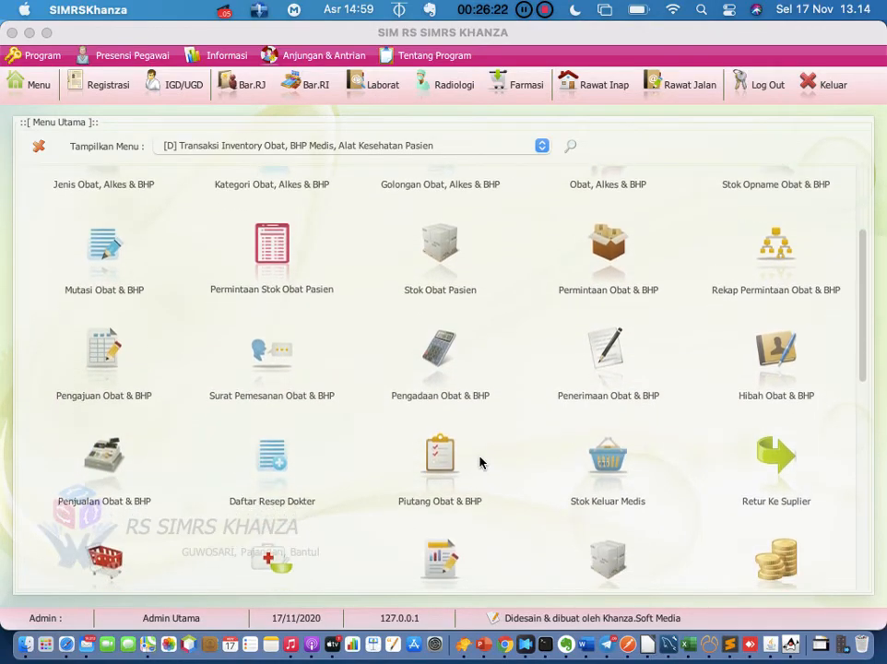
scroll(484, 405, "down", 4)
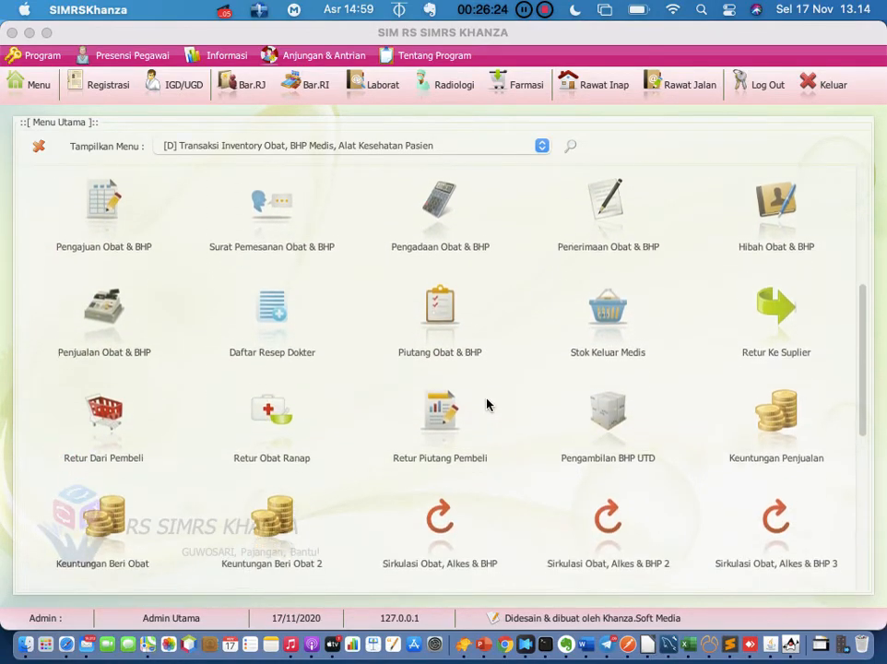
scroll(489, 377, "down", 4)
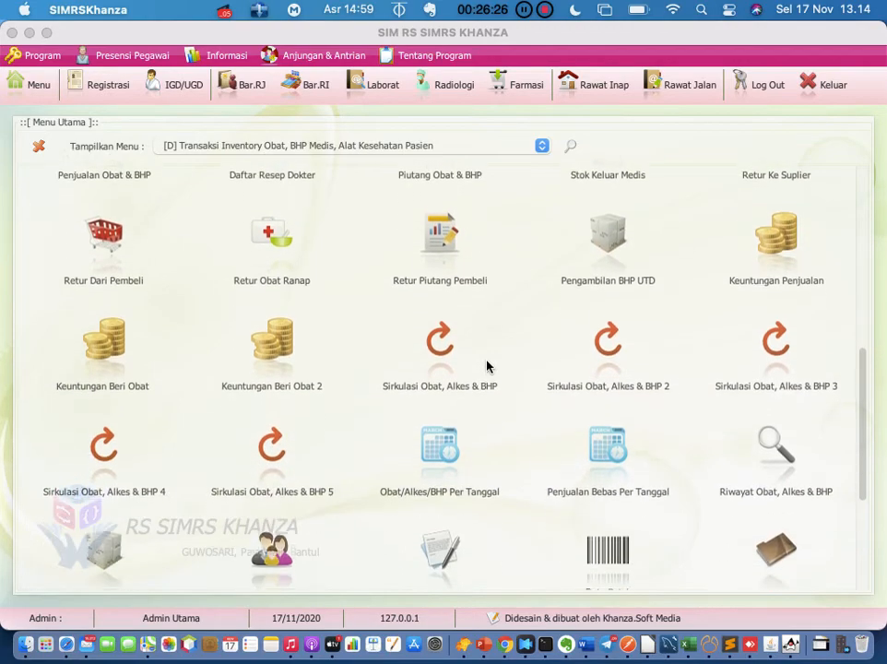
scroll(494, 341, "down", 3)
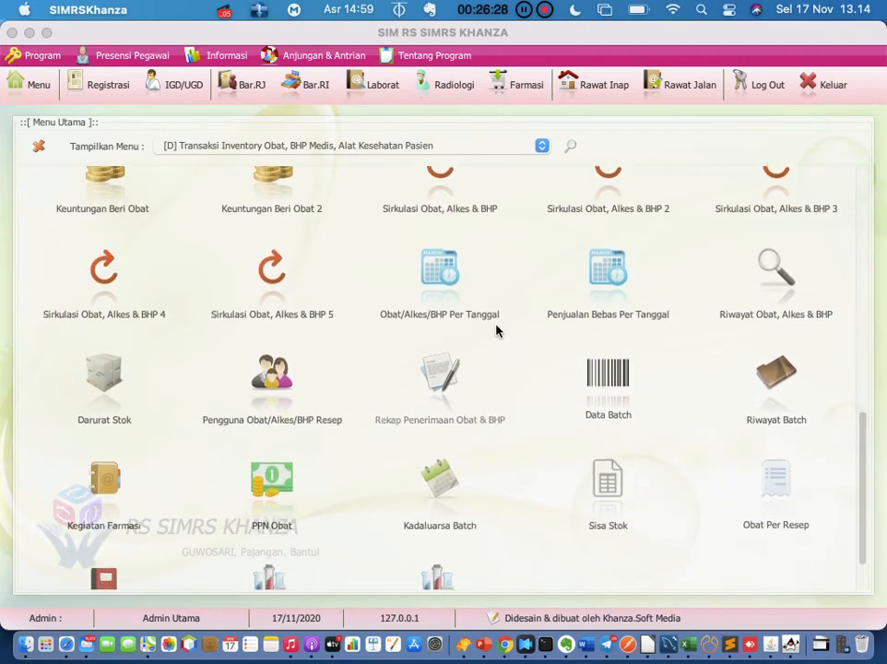
scroll(496, 329, "up", 15)
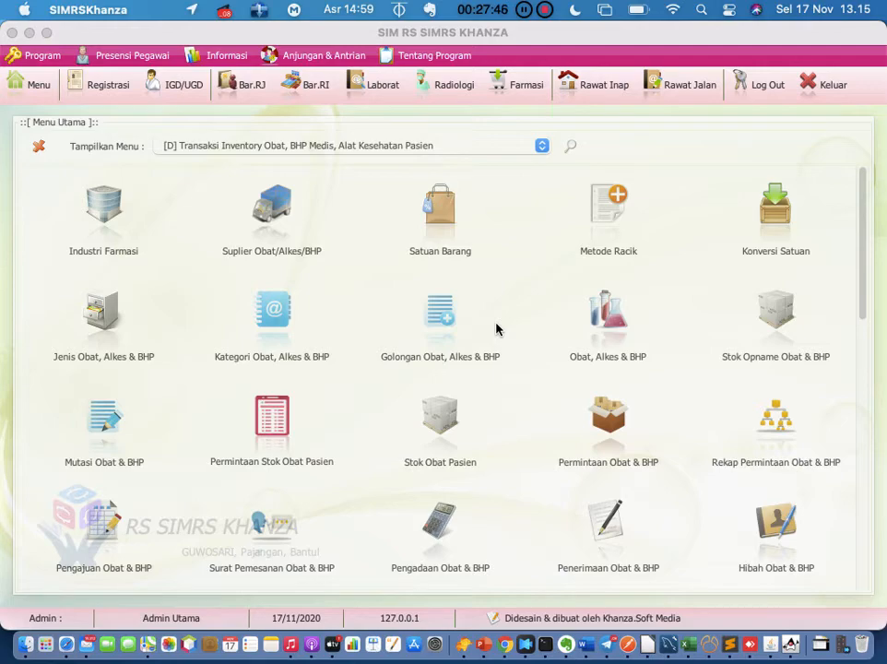
scroll(496, 329, "down", 1)
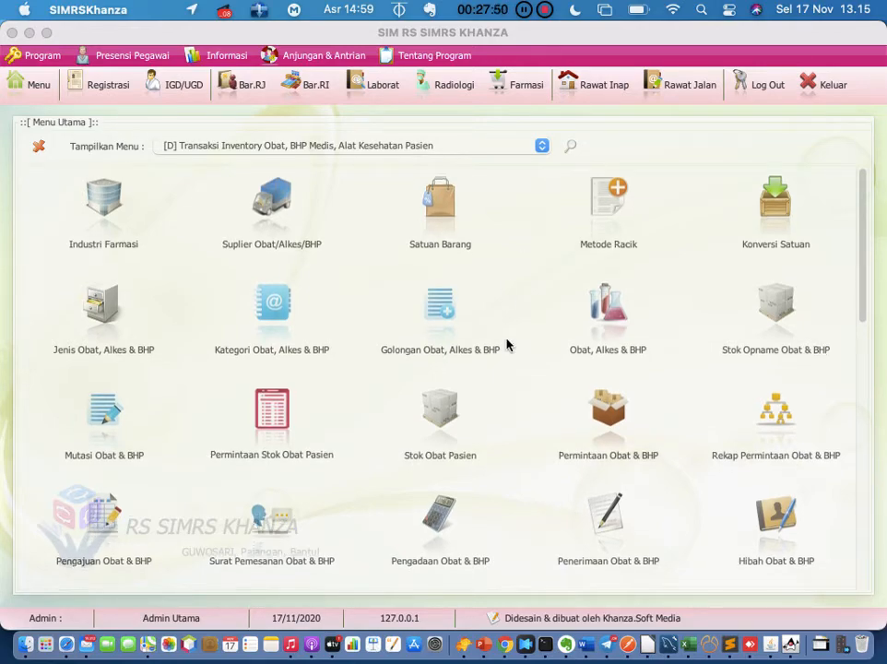
scroll(506, 345, "down", 3)
scroll(506, 345, "down", 5)
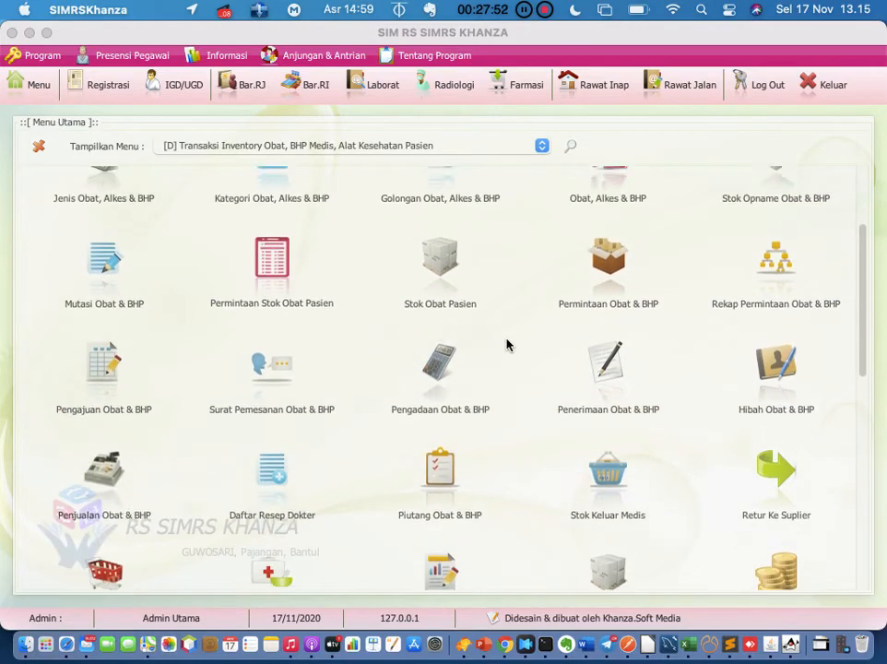
scroll(506, 336, "down", 3)
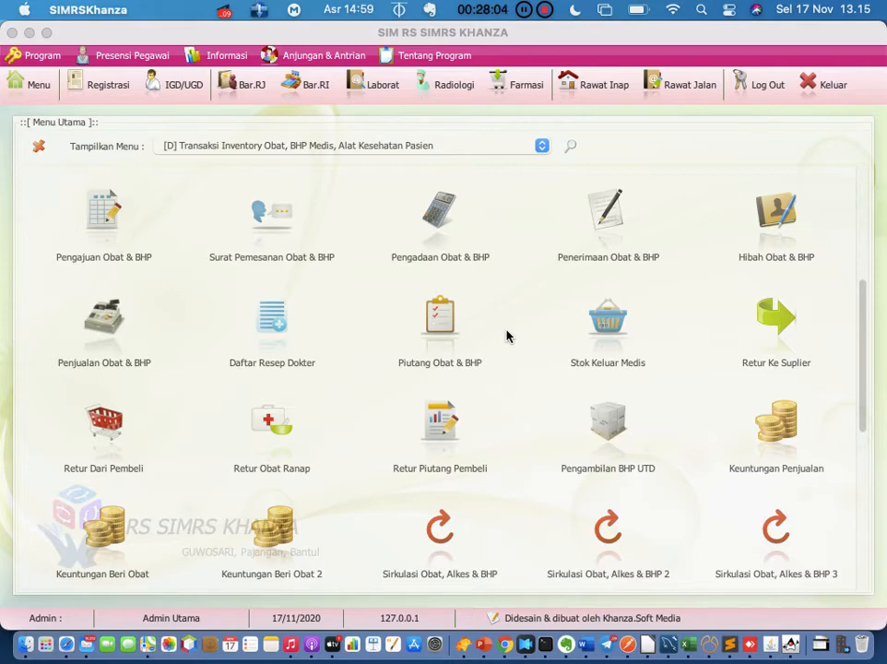
Filter the main menu features by 'obat'
left_click(572, 148)
type("oat")
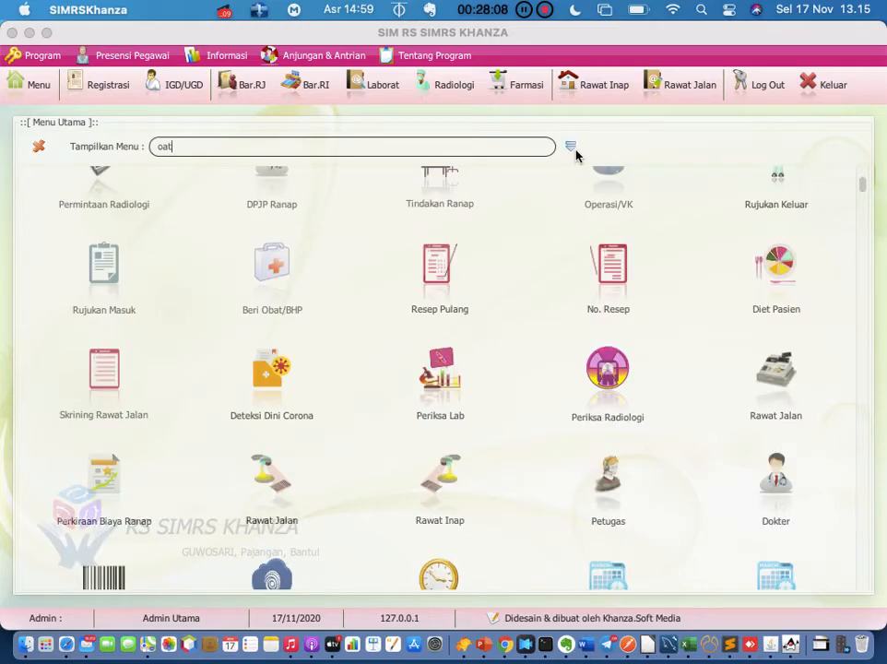
key("BackSpace")
key("BackSpace")
type("bat")
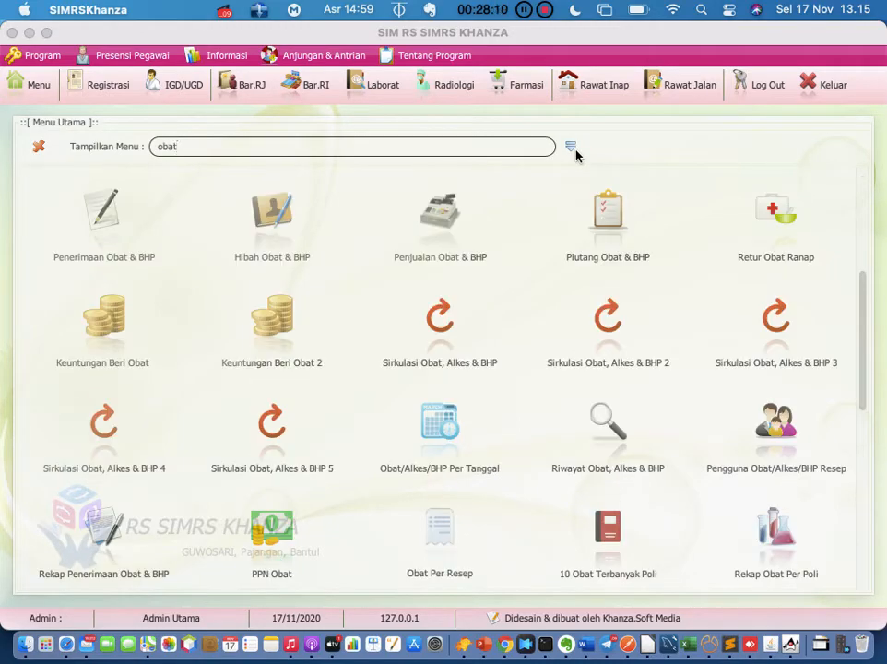
Scroll the filtered list to Sirkulasi Obat and the usage reports, then start clearing the filter
scroll(601, 353, "up", 1)
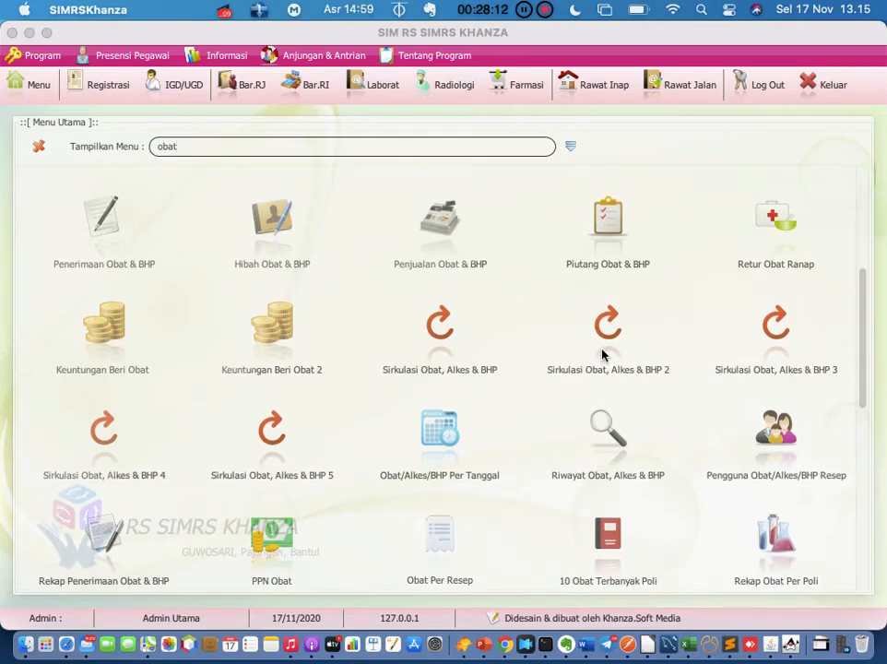
scroll(601, 353, "up", 2)
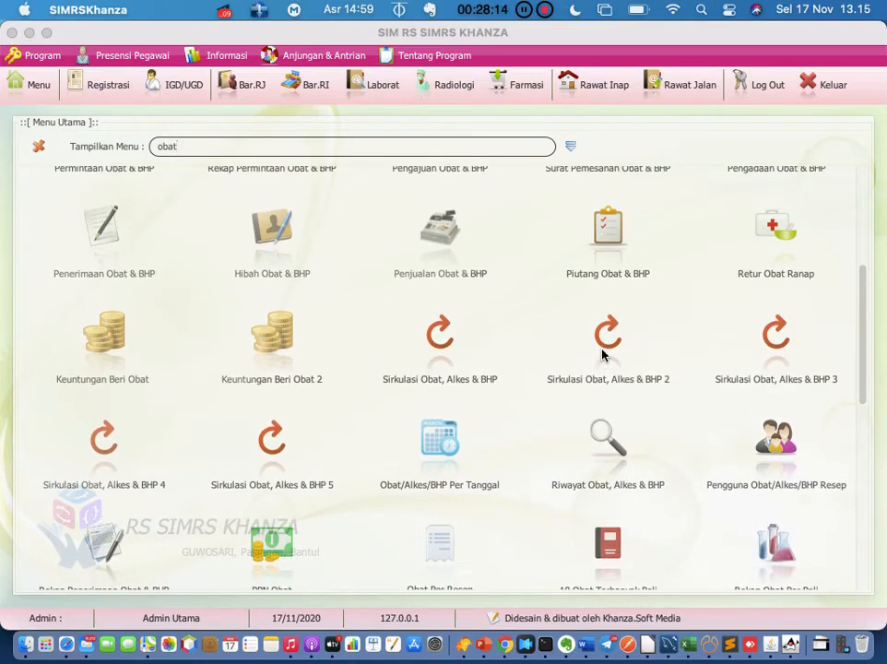
scroll(602, 353, "up", 5)
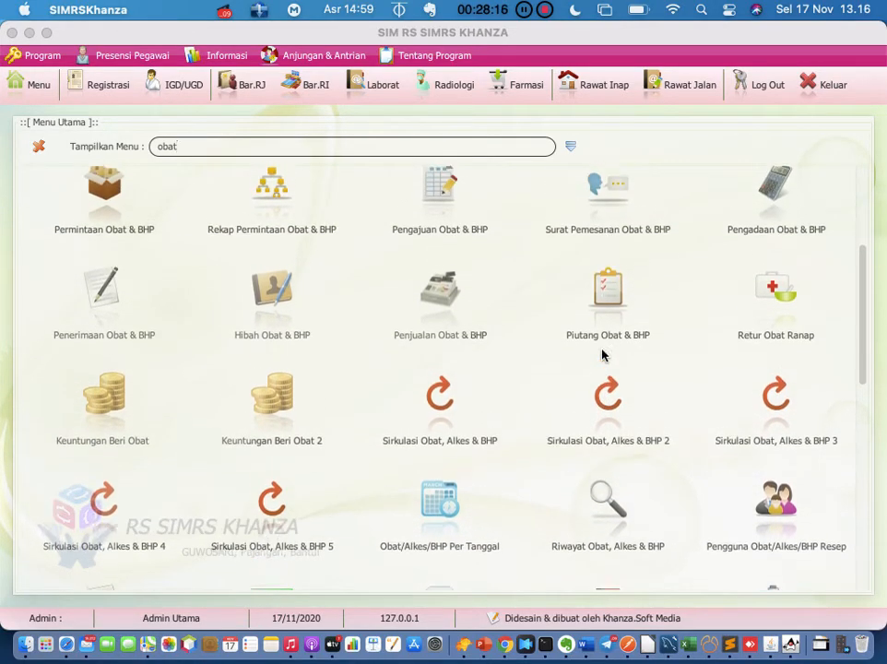
scroll(602, 353, "up", 8)
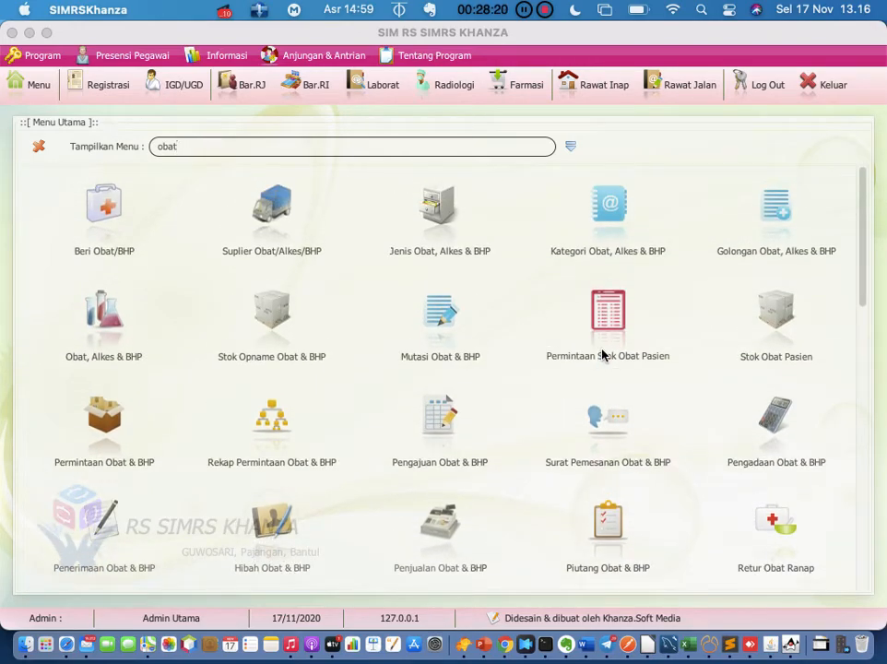
scroll(602, 353, "down", 1)
scroll(601, 353, "down", 3)
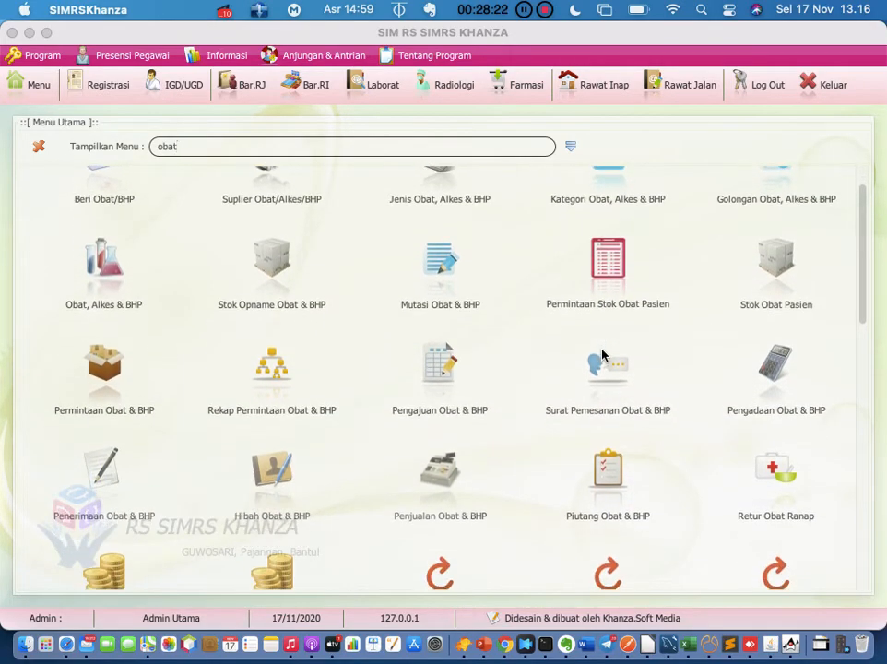
scroll(601, 353, "down", 4)
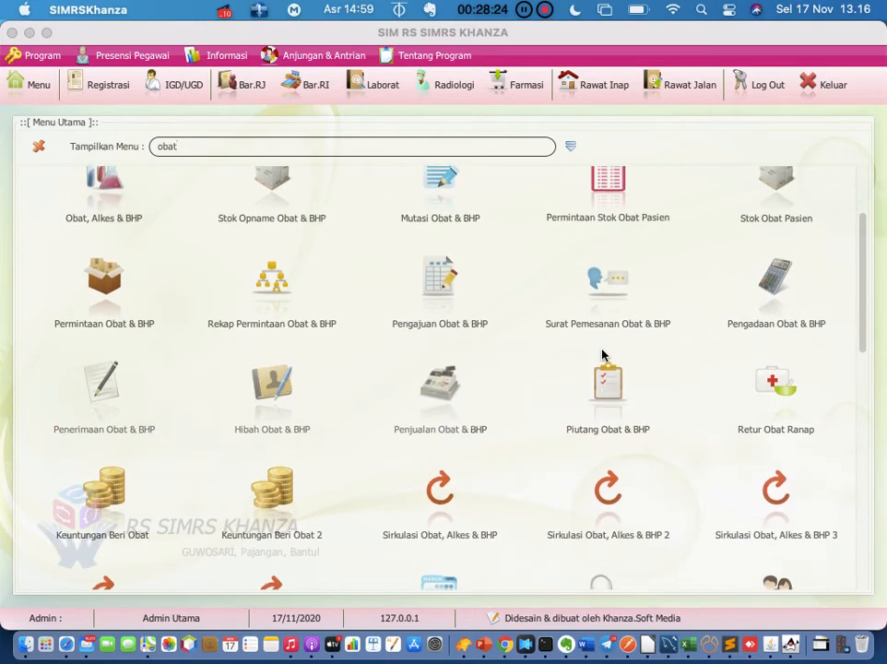
scroll(601, 353, "down", 5)
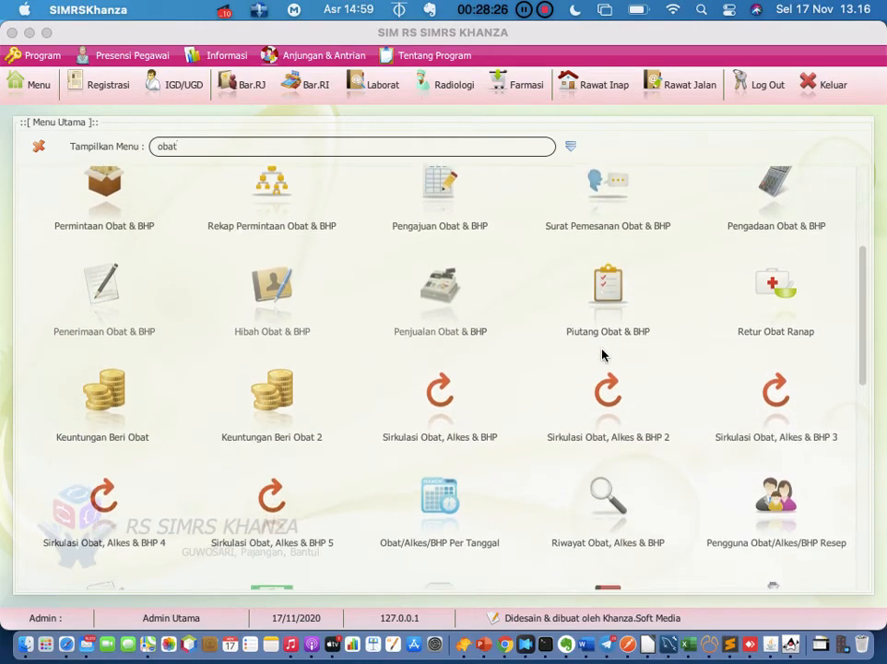
scroll(601, 353, "down", 3)
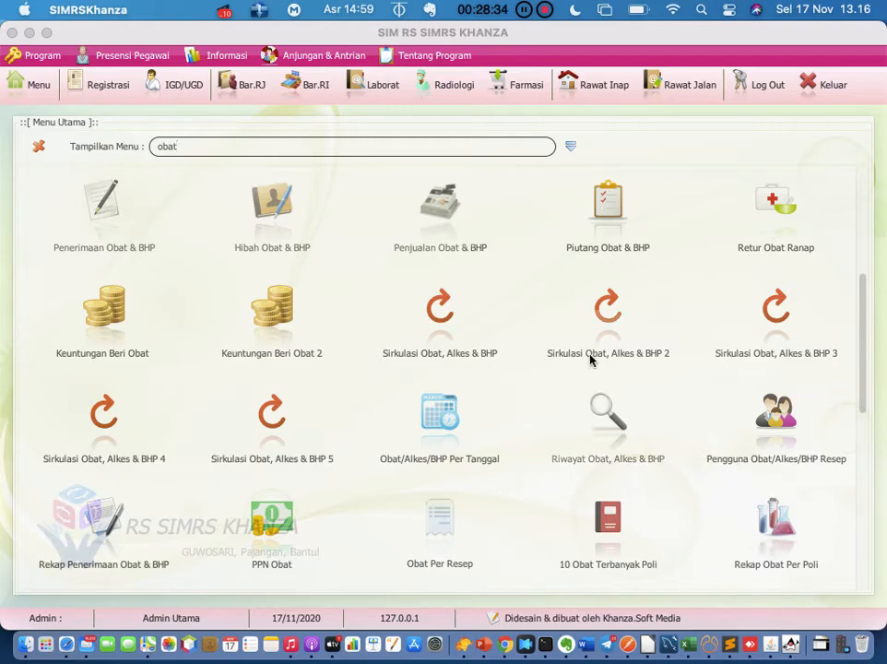
key("BackSpace")
key("BackSpace")
key("BackSpace")
key("BackSpace")
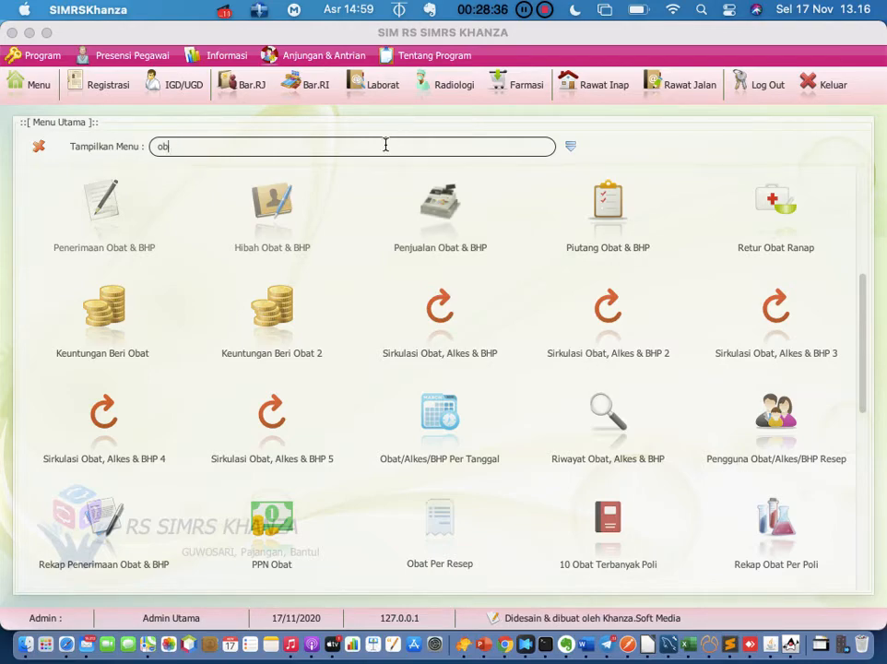
Find 'pengguna' in the menu and open the Pengguna Obat/Alkes/BHP Resep list
type("pengguna")
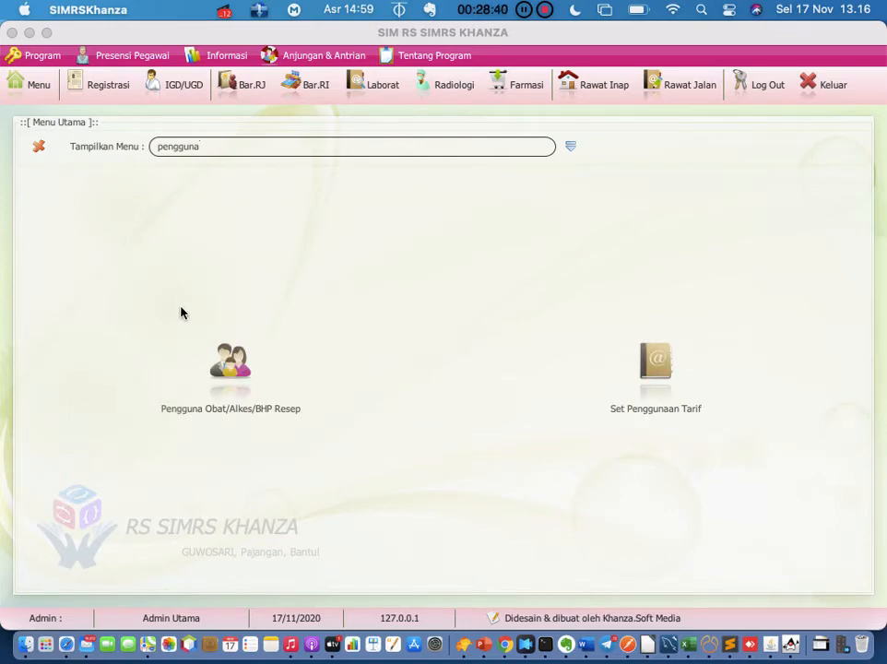
left_click(234, 366)
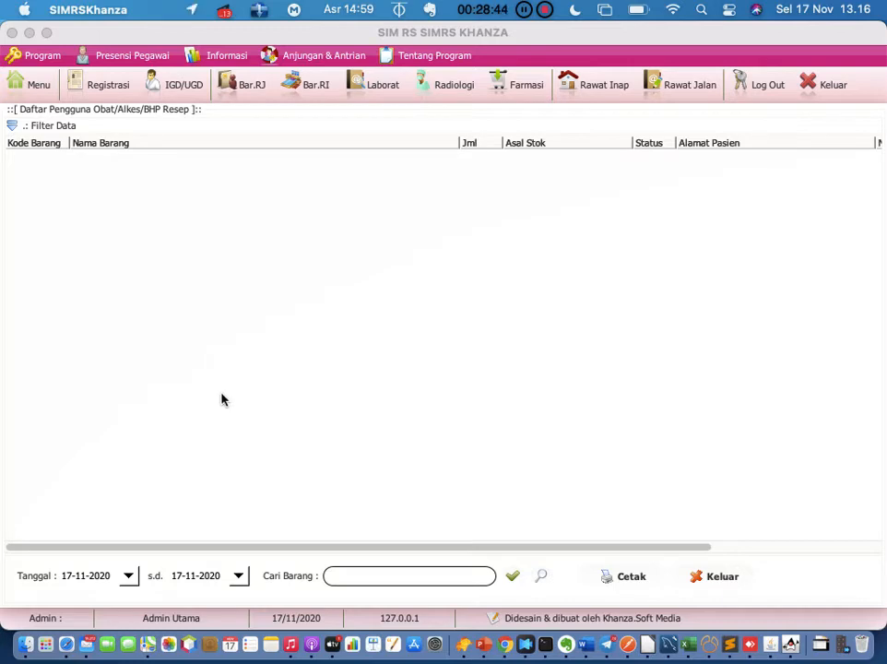
scroll(289, 397, "right", 5)
scroll(289, 397, "left", 5)
Change the start date to 17-11-2018 and load the list through 17-11-2020
left_click(110, 576)
key("BackSpace")
key("BackSpace")
type("18")
left_click(513, 576)
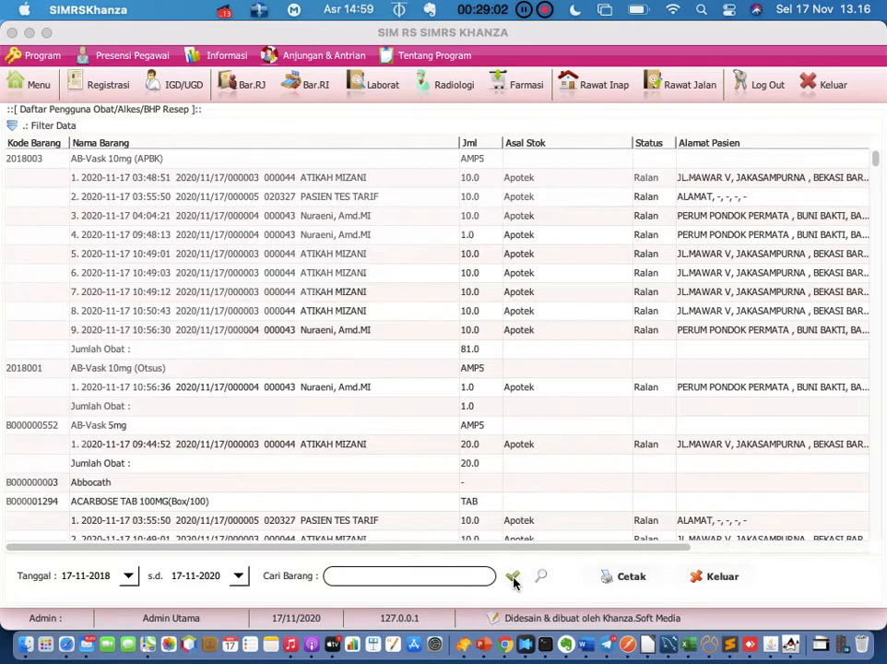
Select the AB-Vask 10mg (APBK) group and several of its patient entries
left_click(414, 575)
left_click(121, 160)
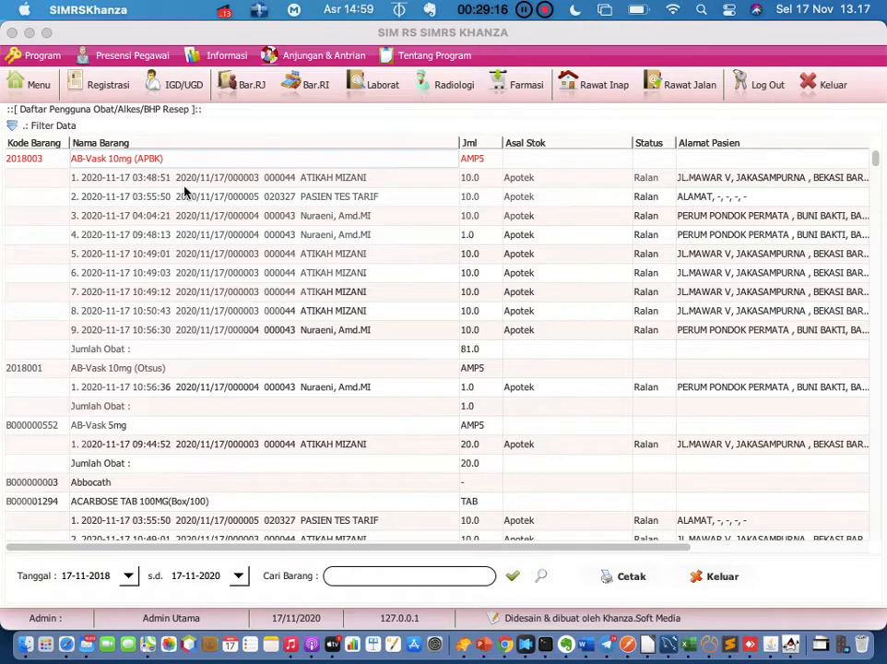
left_click(307, 184)
left_click(307, 199)
left_click(307, 218)
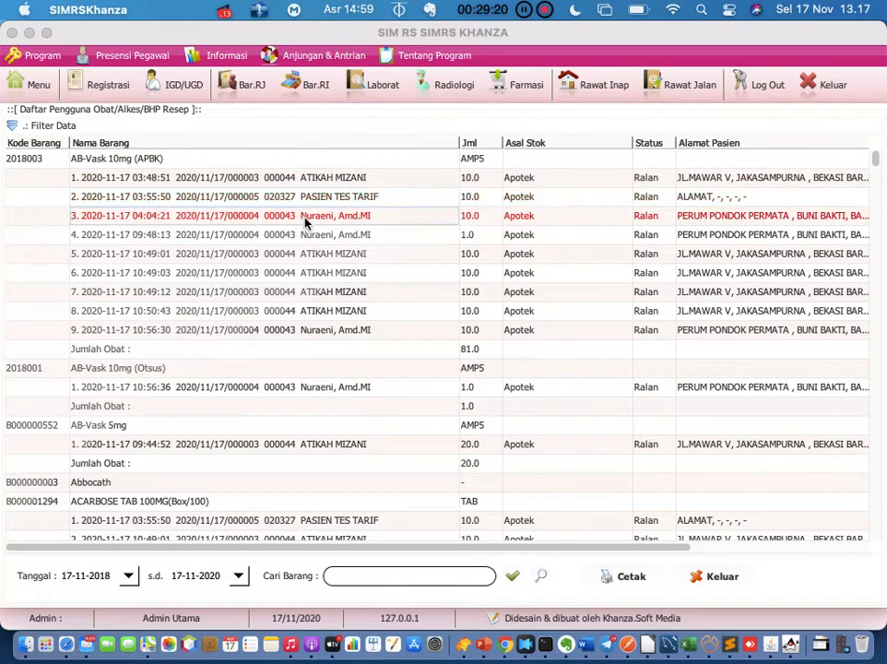
left_click(309, 273)
Scroll through the drug-users table and close the list with Keluar
scroll(281, 368, "down", 5)
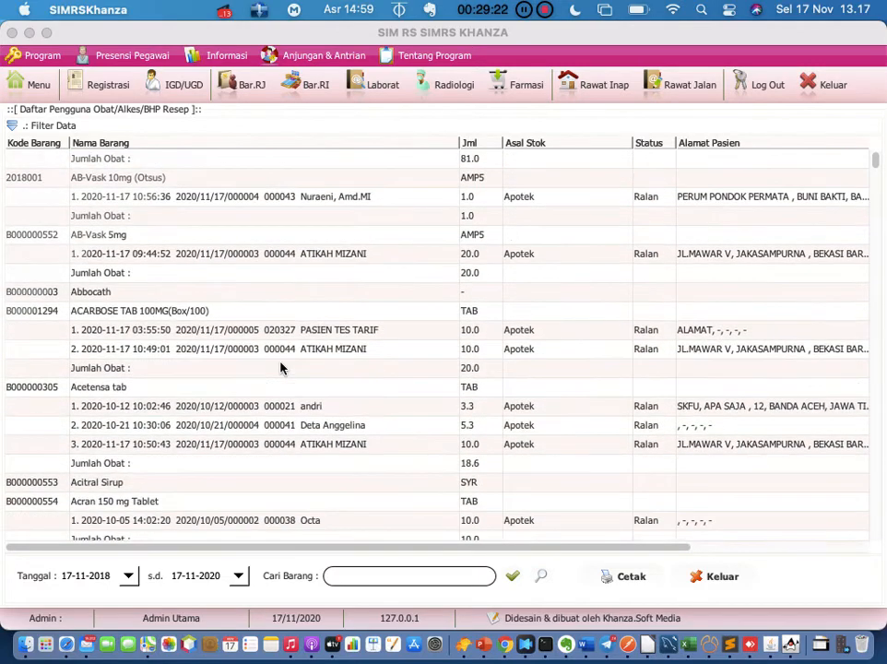
scroll(282, 368, "down", 1)
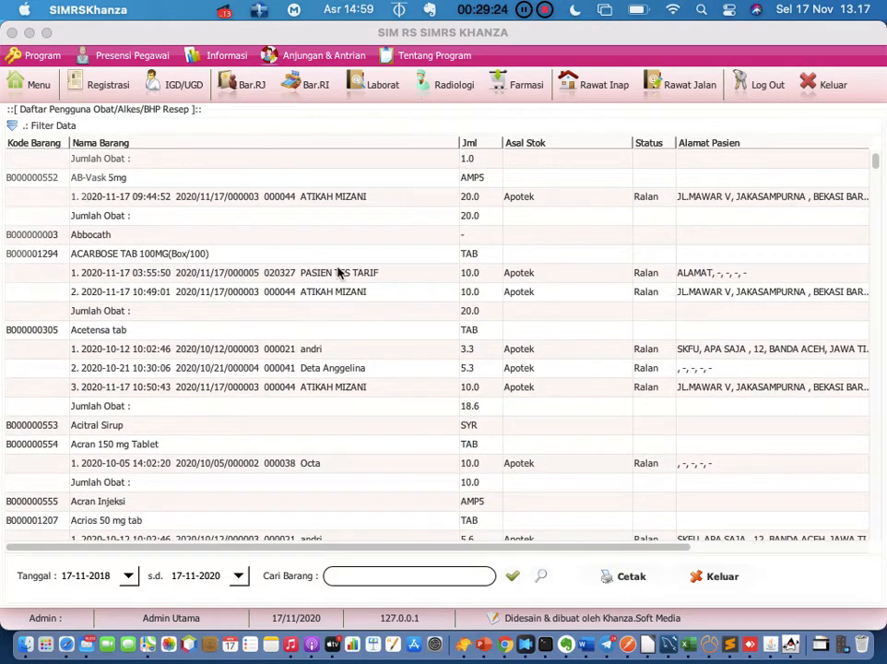
scroll(336, 295, "down", 2)
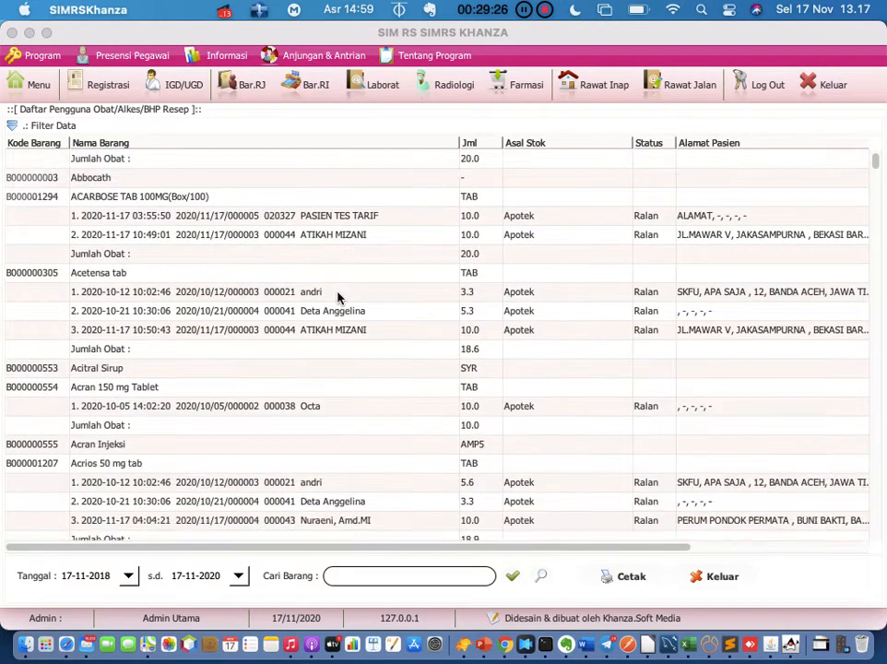
scroll(337, 295, "down", 15)
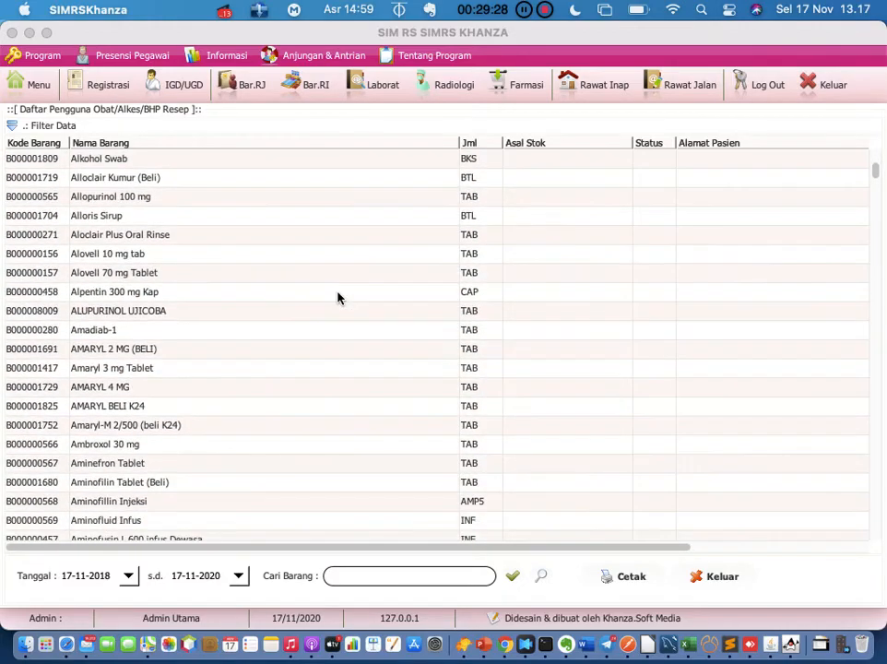
scroll(338, 296, "up", 20)
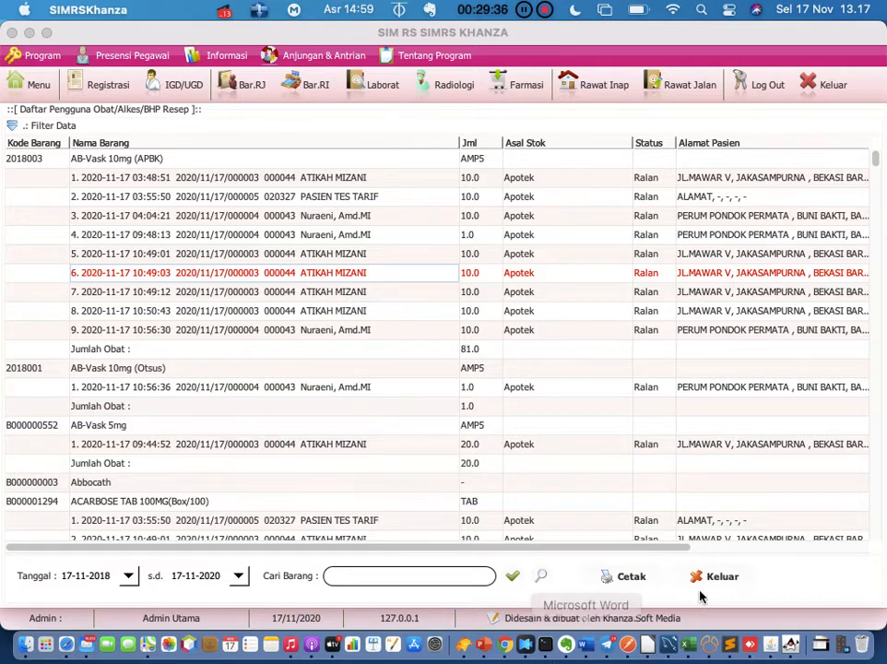
left_click(720, 577)
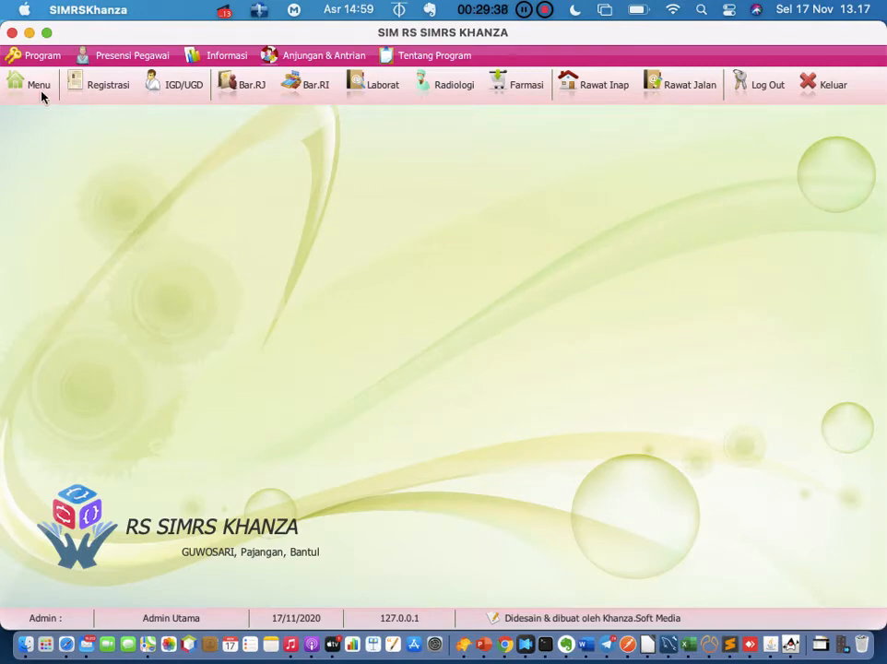
Reopen the main menu and clear the 'pengguna' search text
left_click(40, 91)
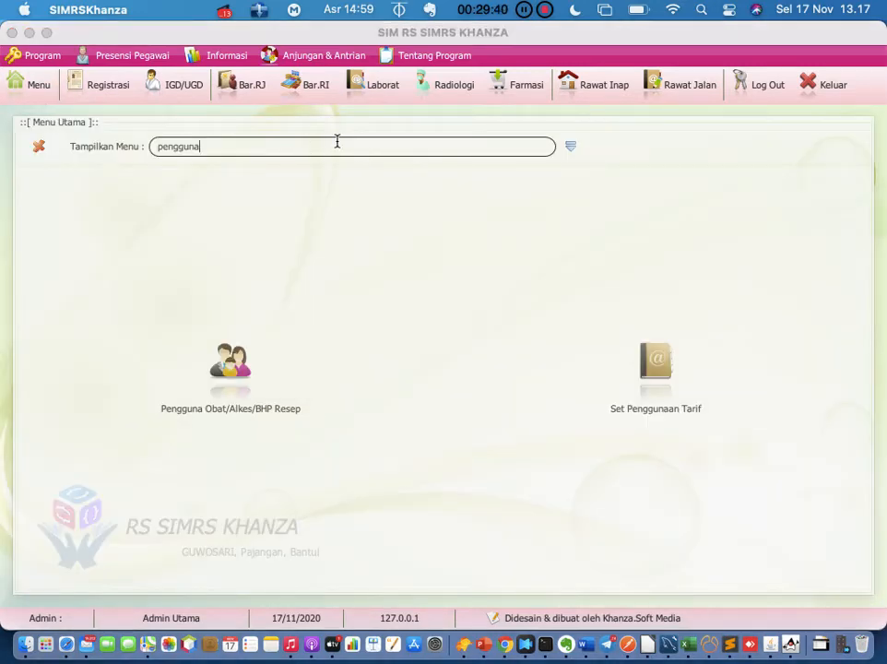
key("BackSpace")
key("BackSpace")
key("BackSpace")
key("BackSpace")
key("BackSpace")
key("BackSpace")
key("BackSpace")
key("BackSpace")
type("set")
key("BackSpace")
key("BackSpace")
key("BackSpace")
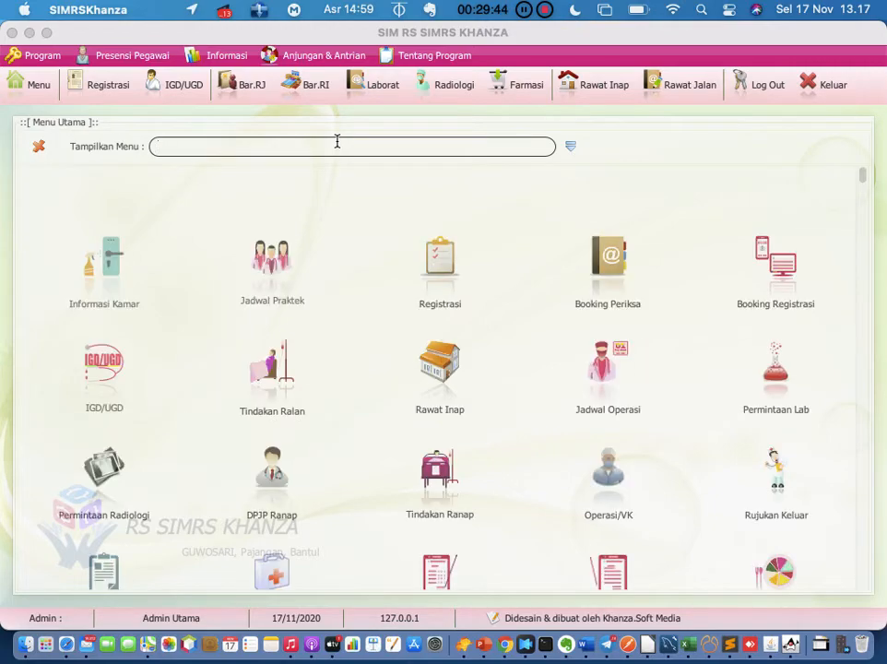
Open the Sirkulasi Obat, Alkes & BHP report from the [D] Transaksi Inventory Obat modules
left_click(569, 147)
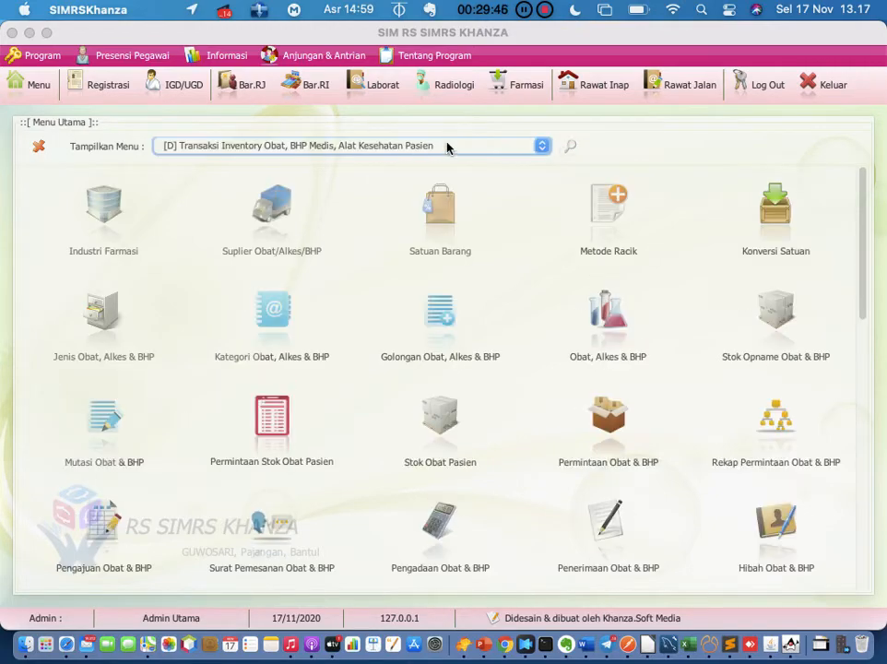
scroll(483, 372, "down", 2)
scroll(483, 374, "down", 10)
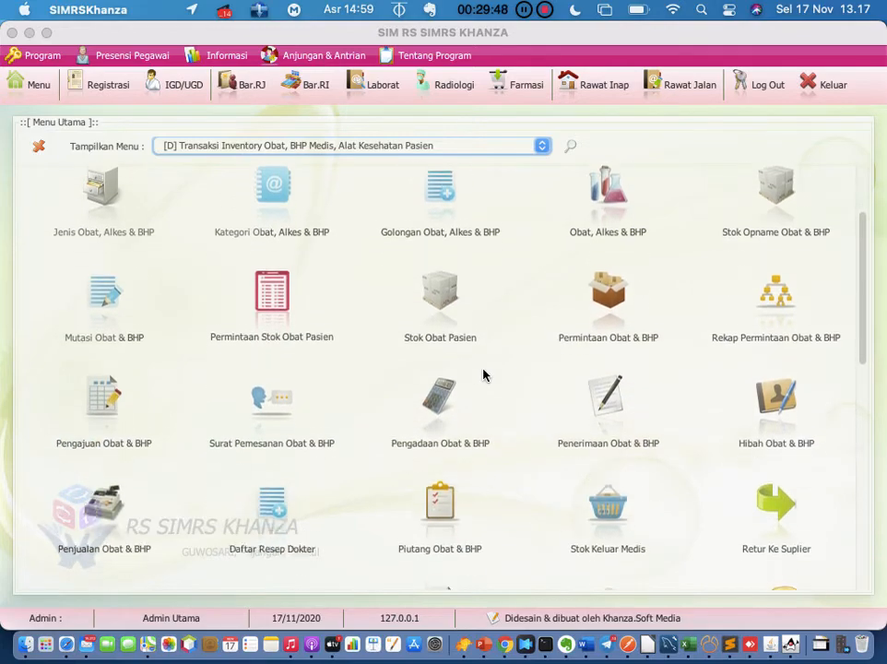
scroll(483, 373, "down", 4)
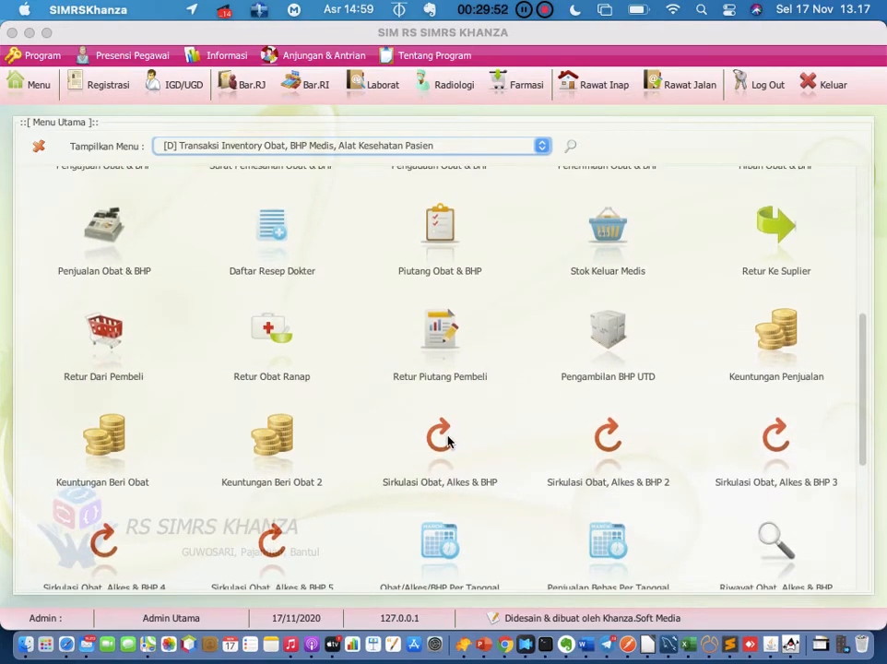
left_click(446, 438)
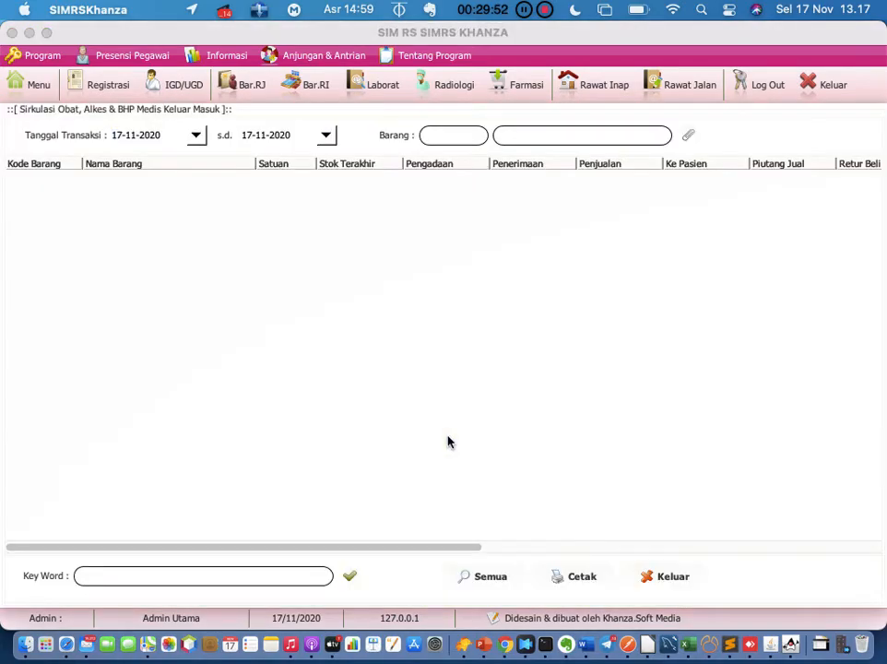
Set the circulation report's start date to 01-11-2020 and reload data through 17-11-2020
left_click(178, 137)
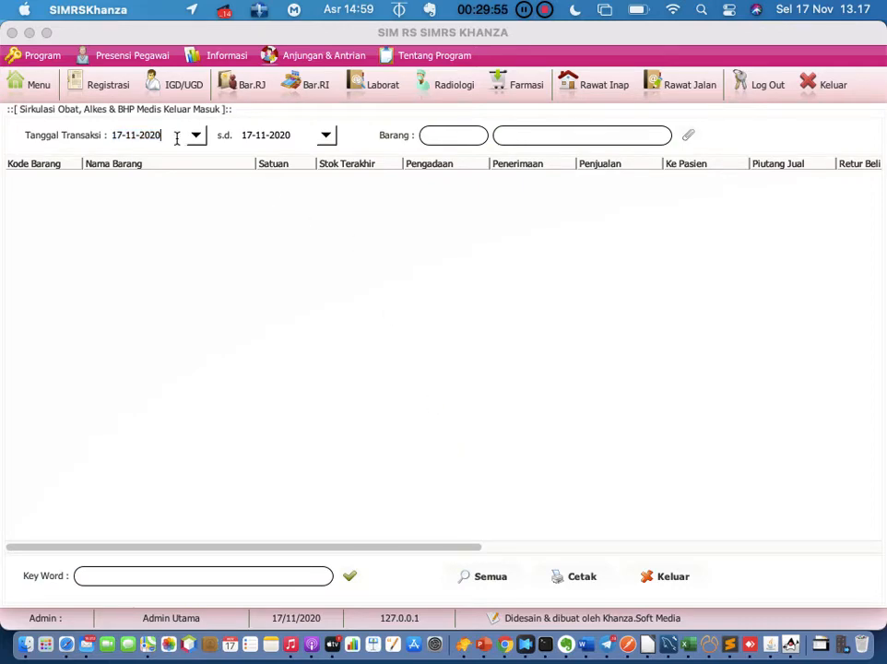
left_click(123, 137)
key("BackSpace")
key("BackSpace")
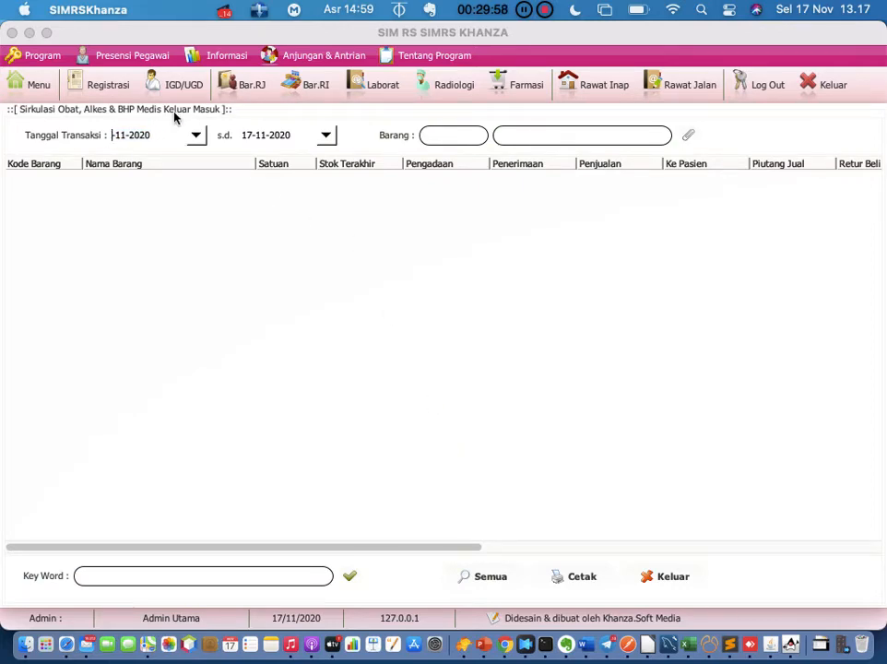
type("01")
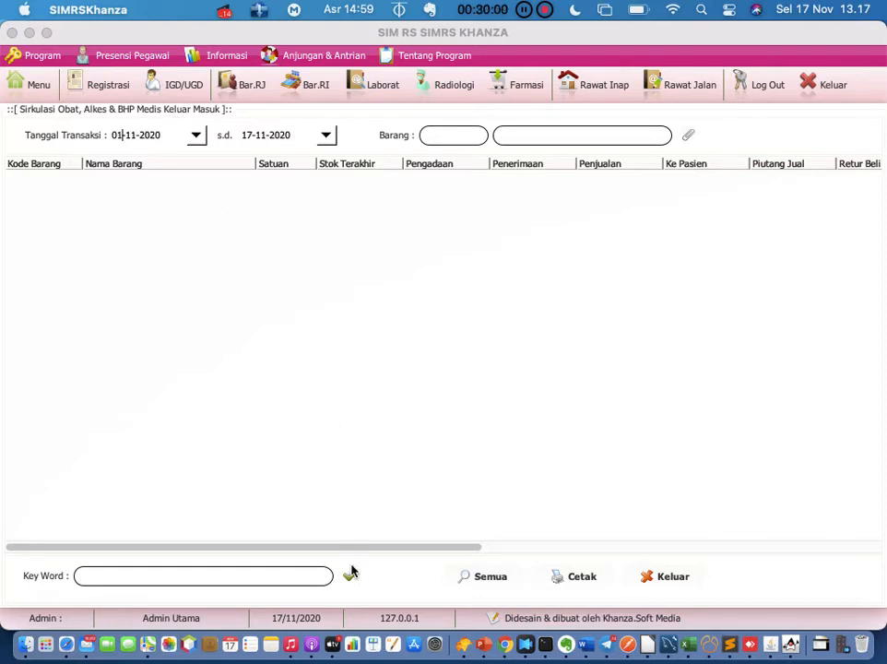
left_click(349, 577)
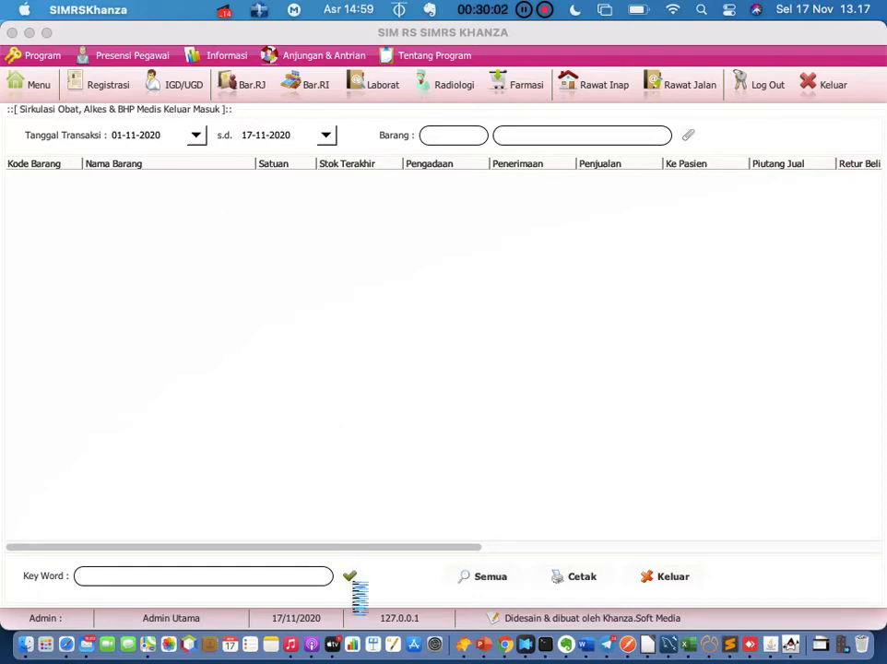
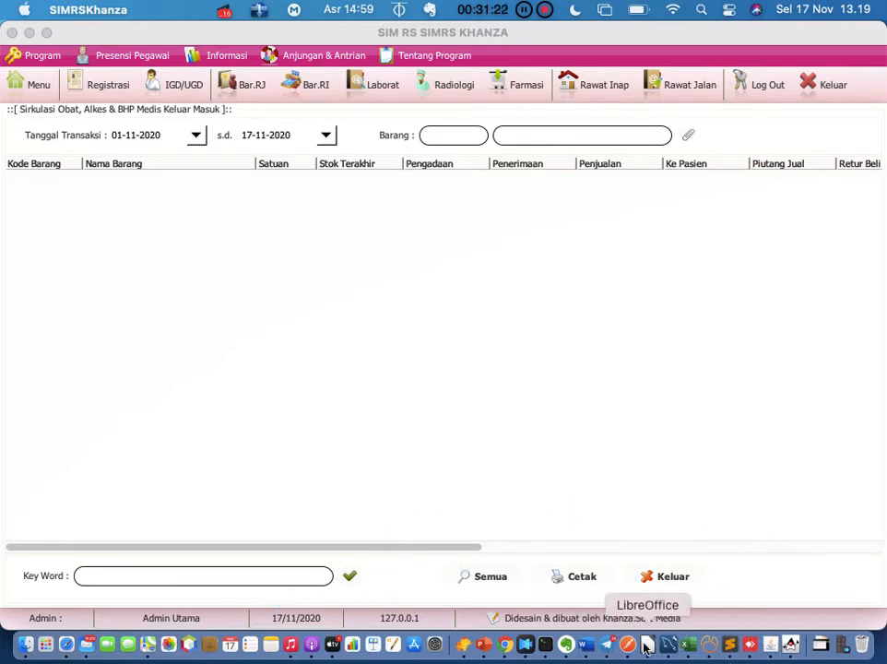
Stop the running Khanza in Terminal and relaunch it with java -jar khanza.jar
left_click(545, 643)
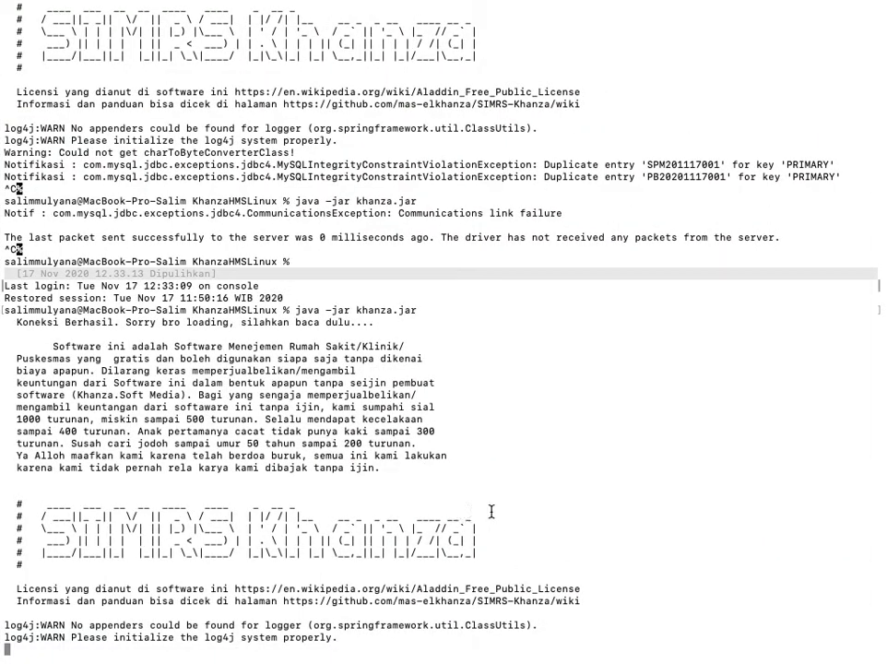
key("ctrl+c")
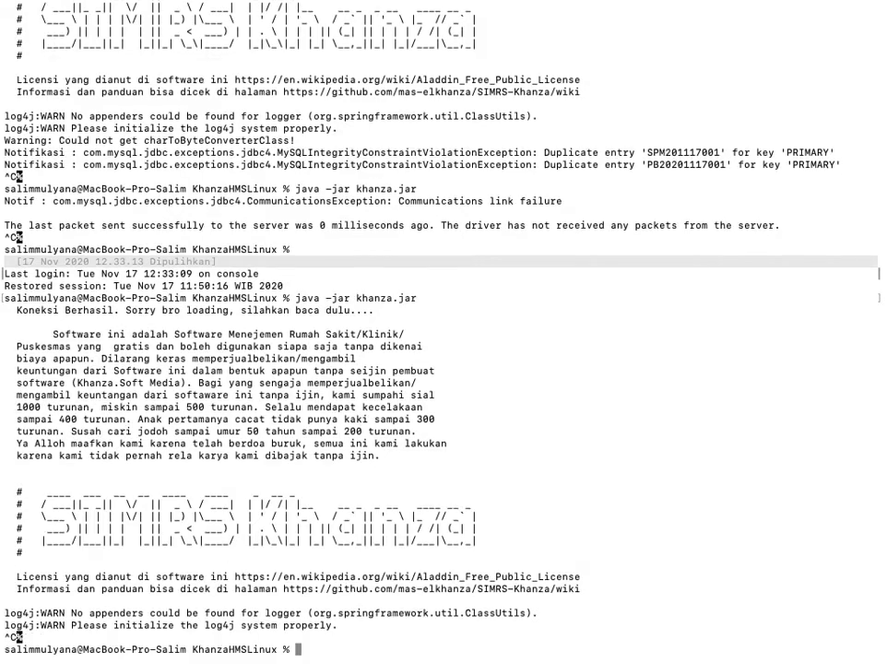
key("Up")
key("Return")
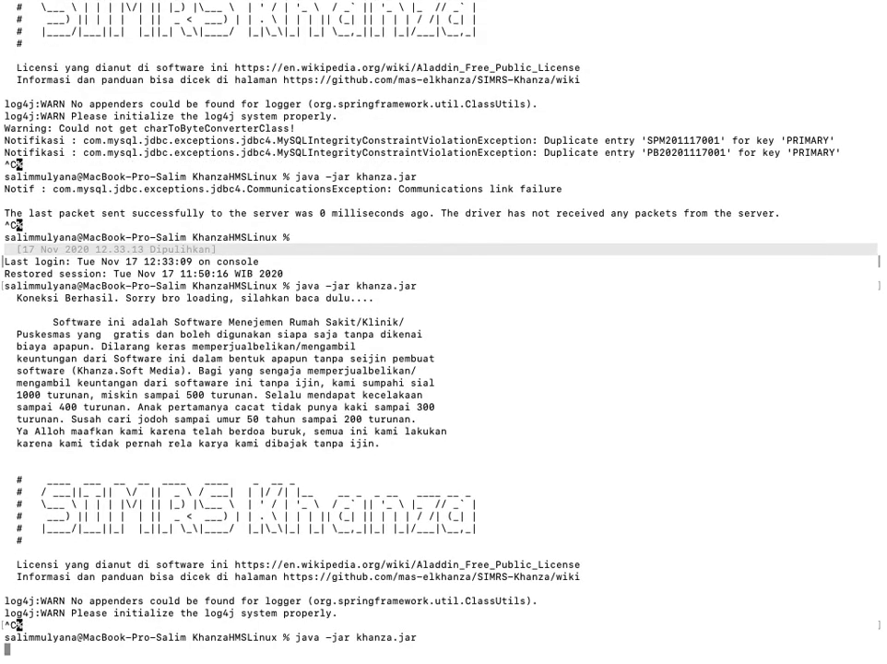
key("ctrl+Left")
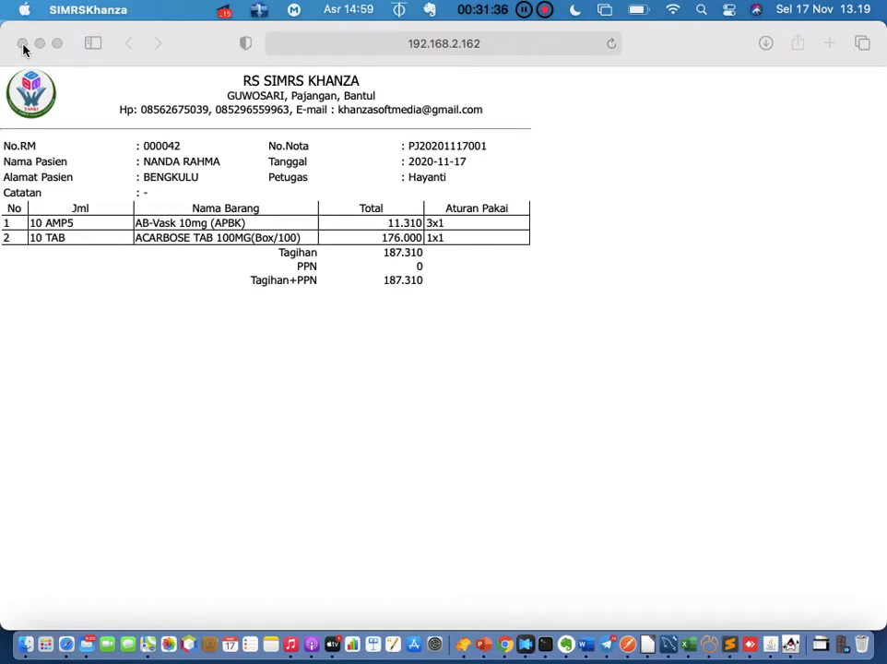
Return to Terminal while Khanza restarts, then show all open windows
left_click(545, 643)
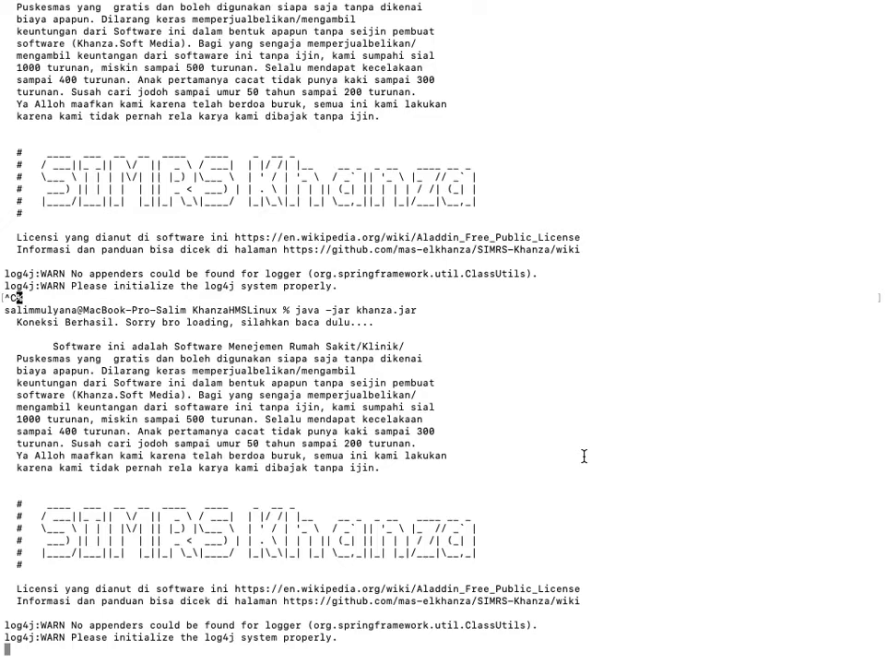
key("ctrl+Up")
Bring SIMRS Khanza forward and log in with the admin username and password
left_click(790, 554)
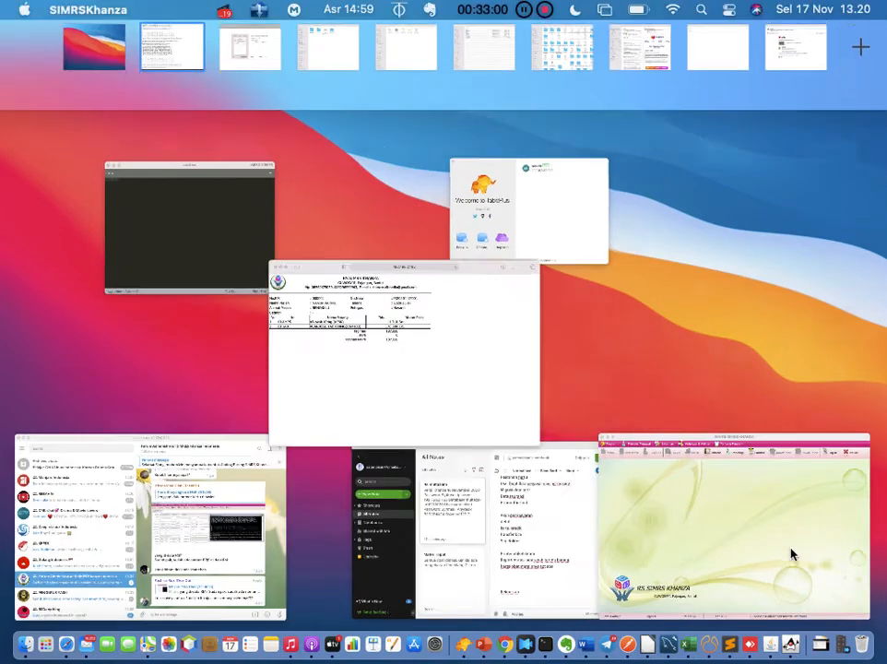
left_click(764, 83)
type("sp")
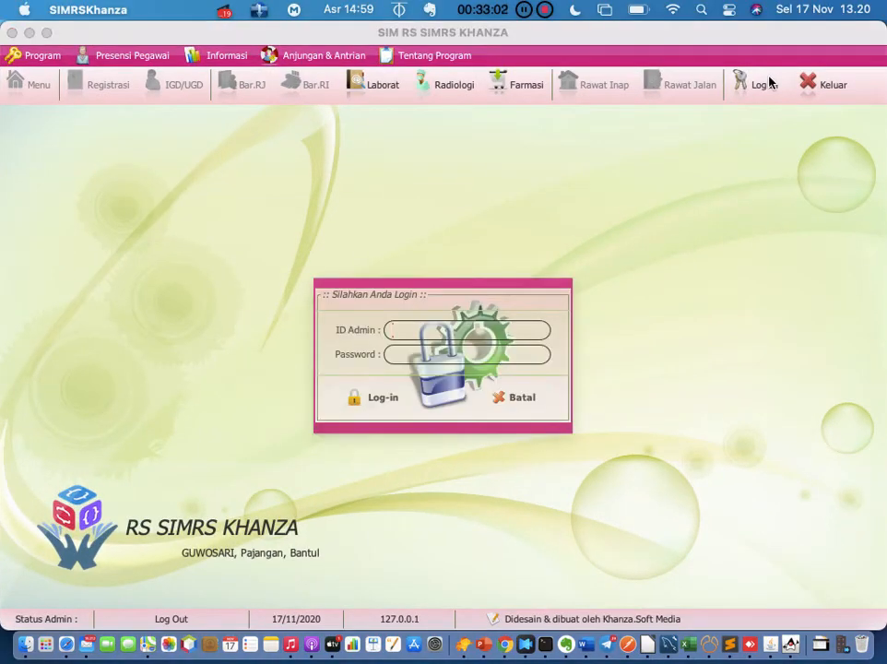
type("v")
key("Tab")
type("server")
key("Return")
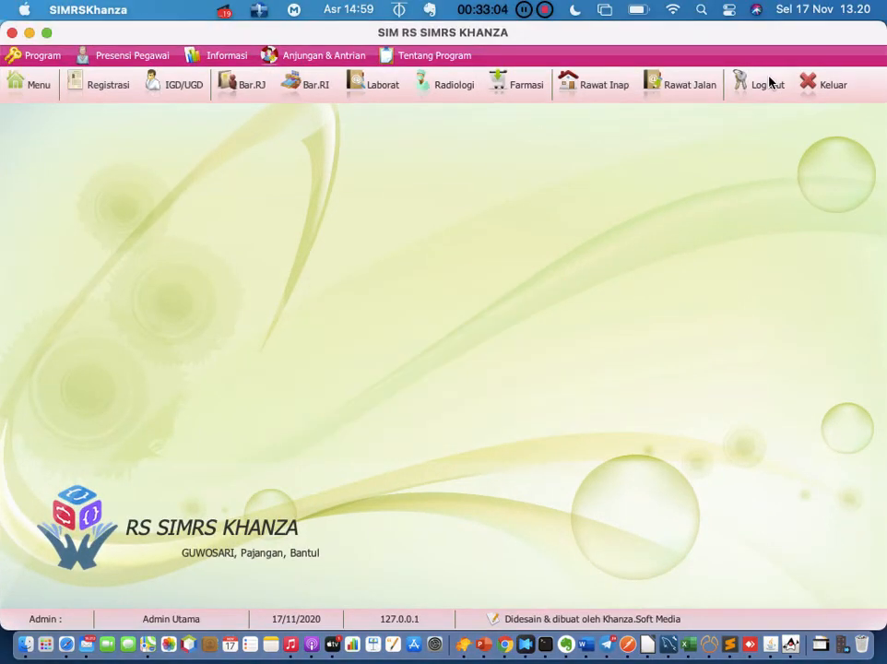
Search the main menu for 'resep' and open the No. Resep prescription list
left_click(34, 85)
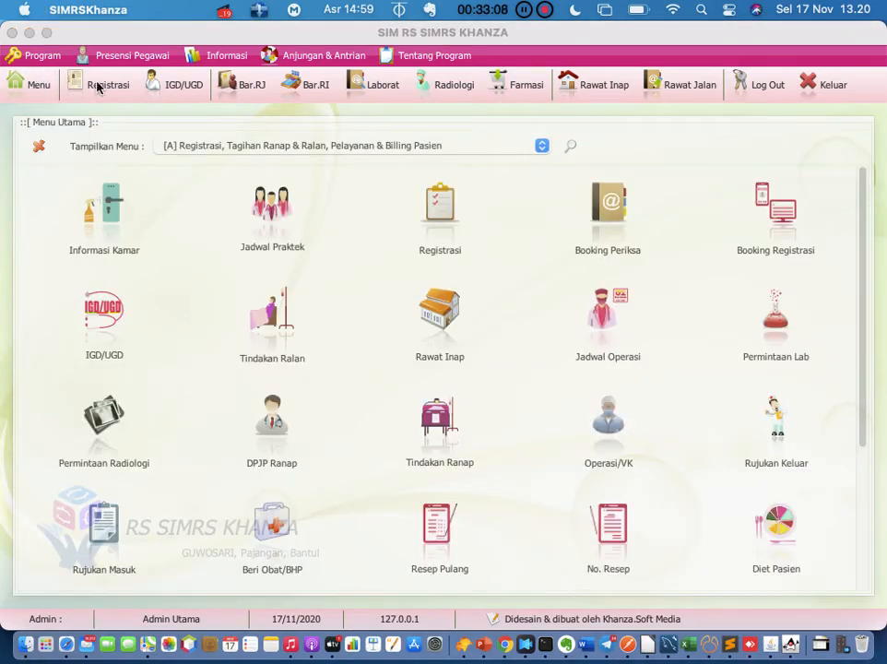
left_click(572, 148)
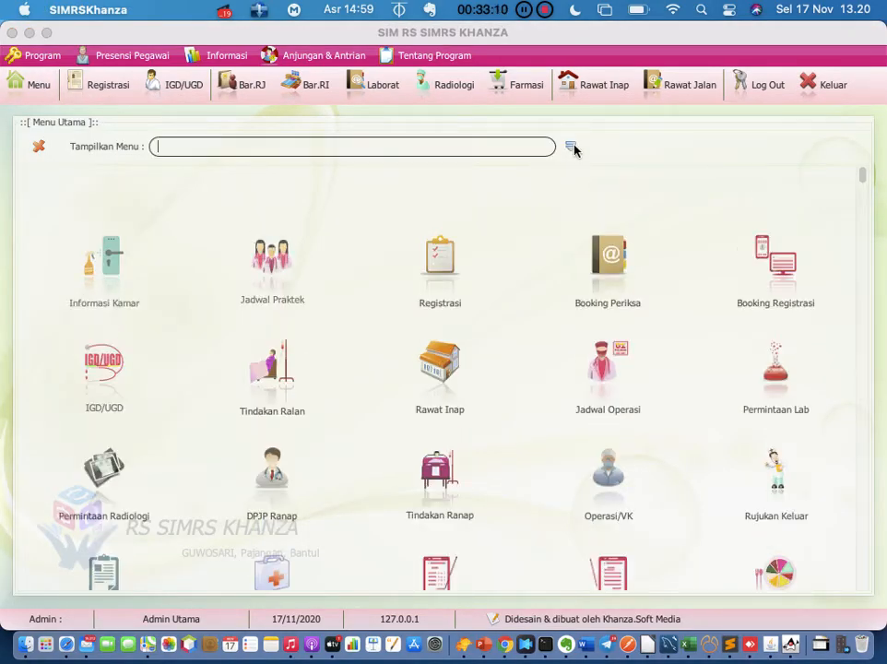
type("resep")
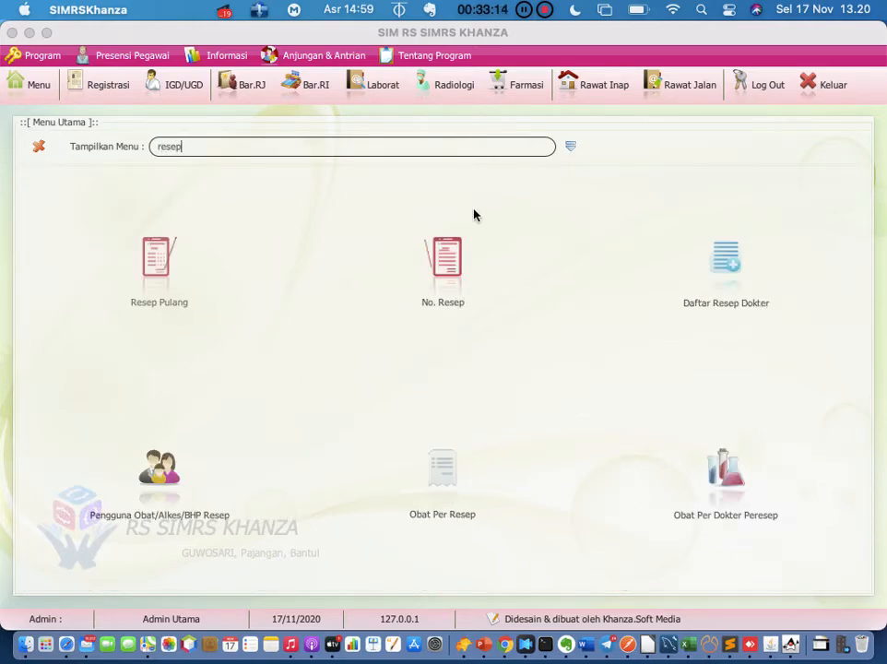
left_click(447, 259)
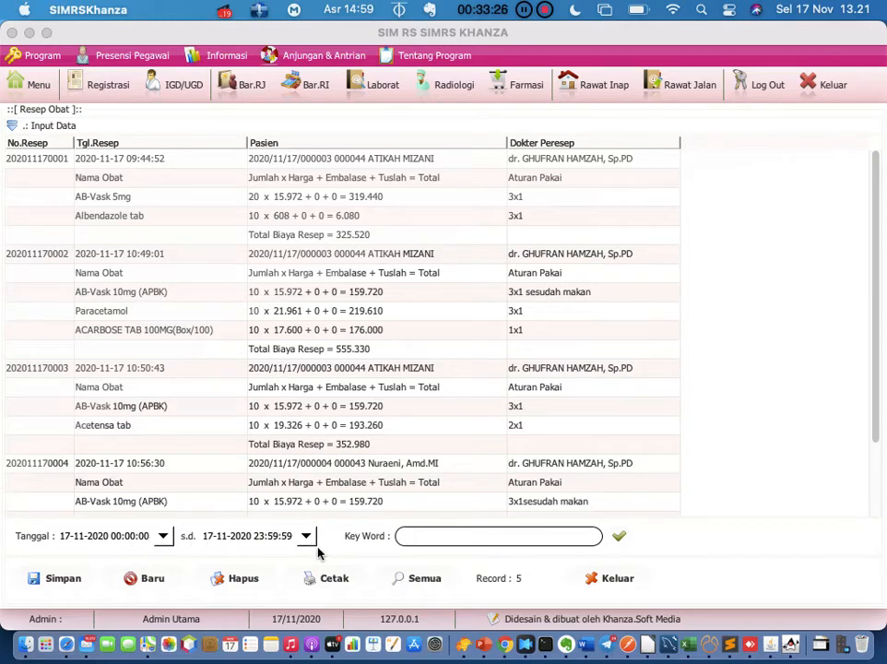
Change the Resep Obat start date to 01-11-2020 and select the first prescription
left_click(67, 537)
type("1")
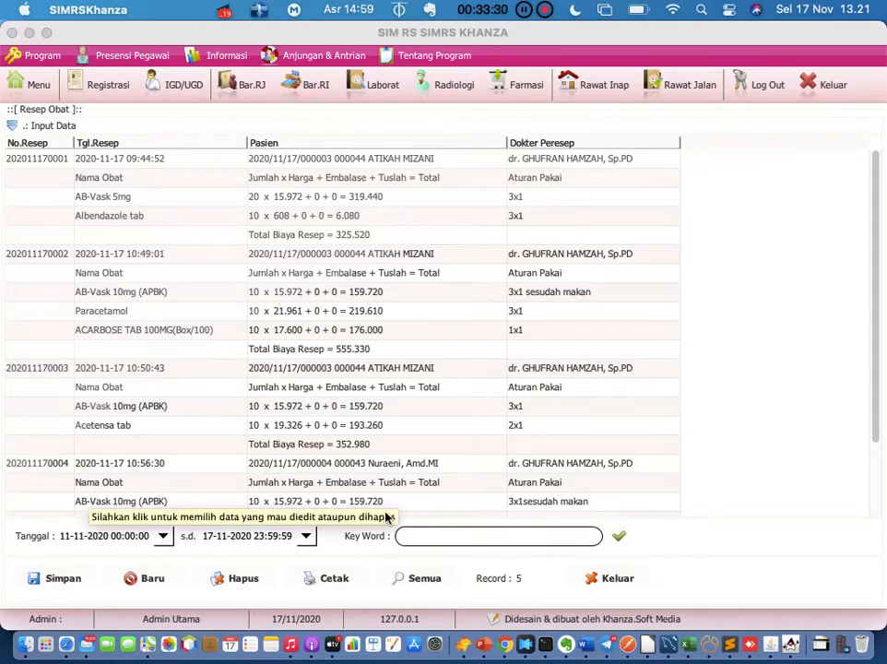
key("BackSpace")
key("BackSpace")
type("01")
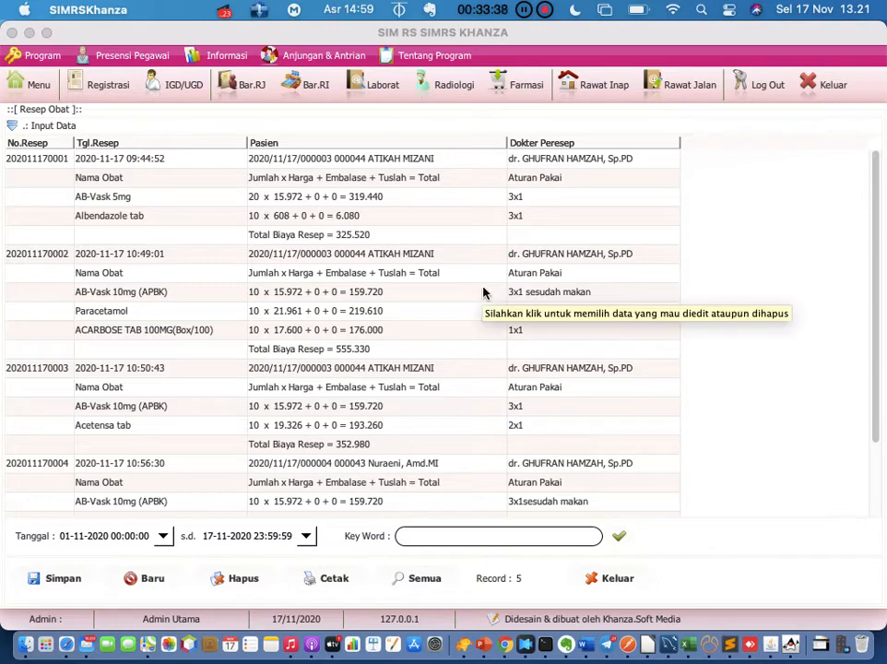
scroll(483, 293, "down", 3)
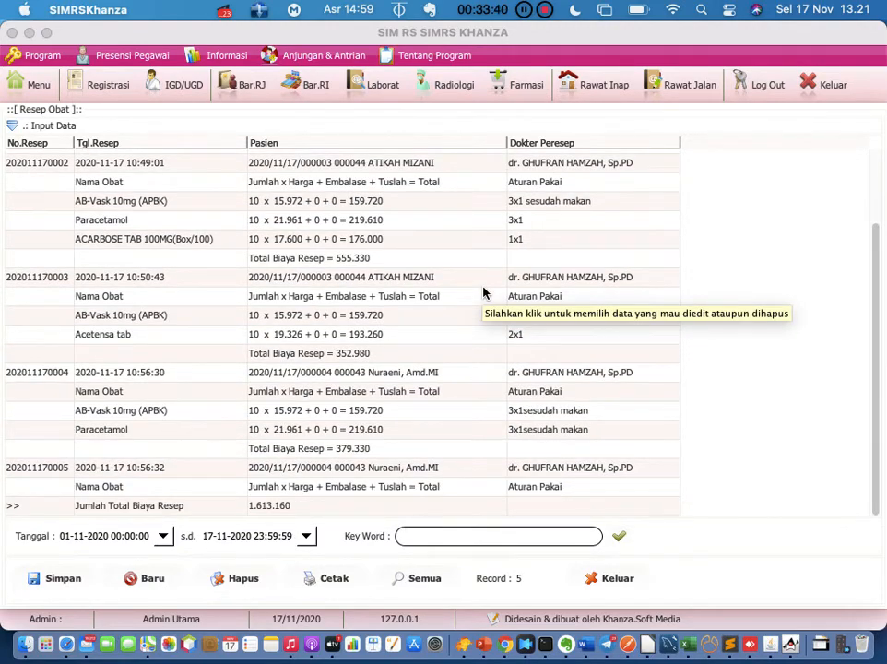
scroll(484, 293, "up", 3)
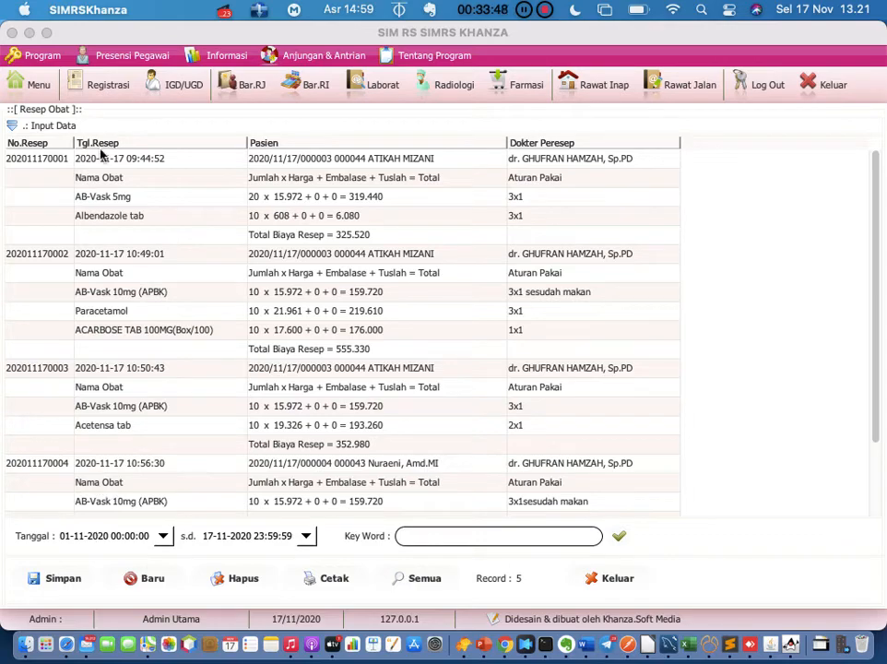
left_click(41, 159)
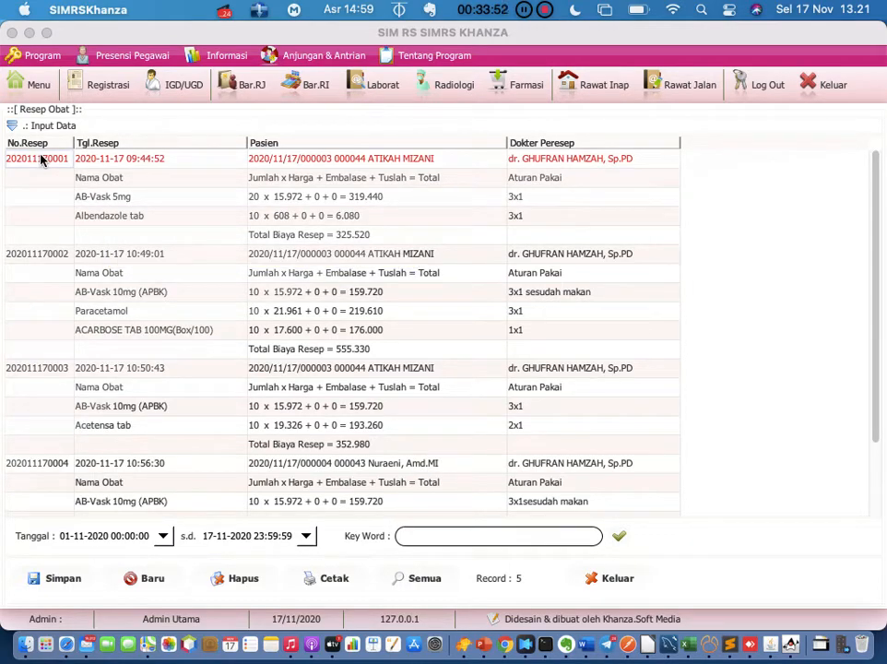
right_click(41, 160)
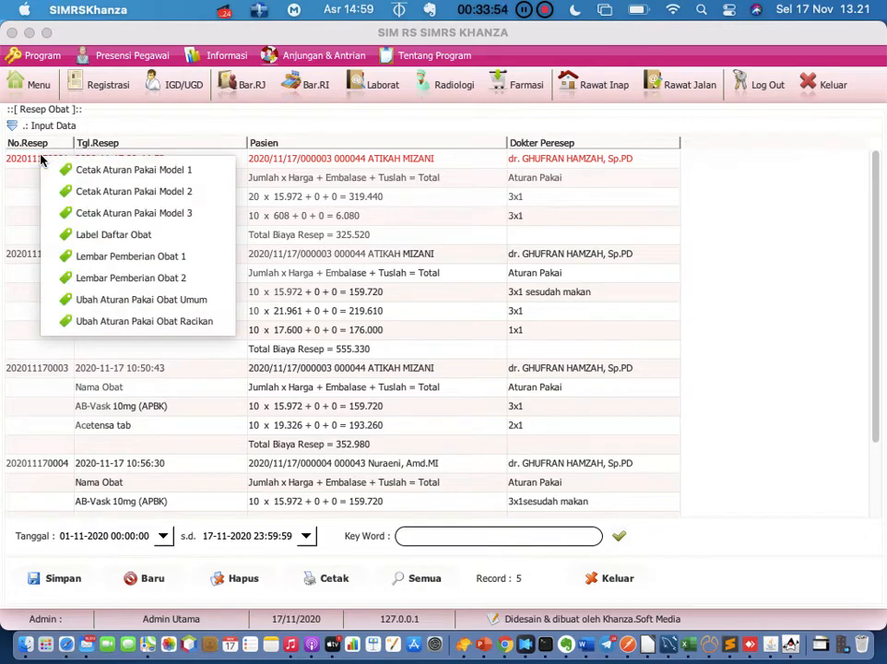
left_click(101, 285)
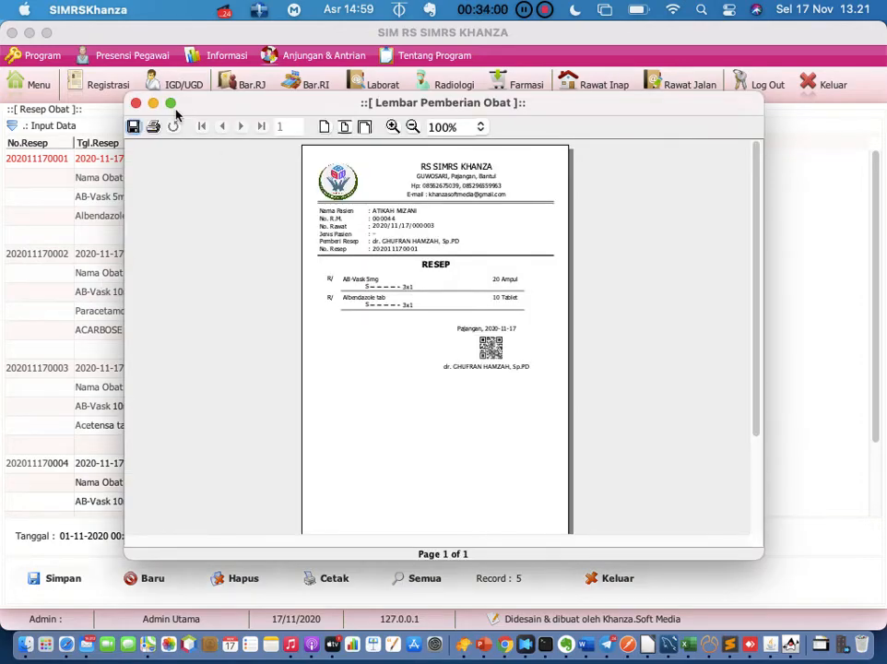
left_click(170, 104)
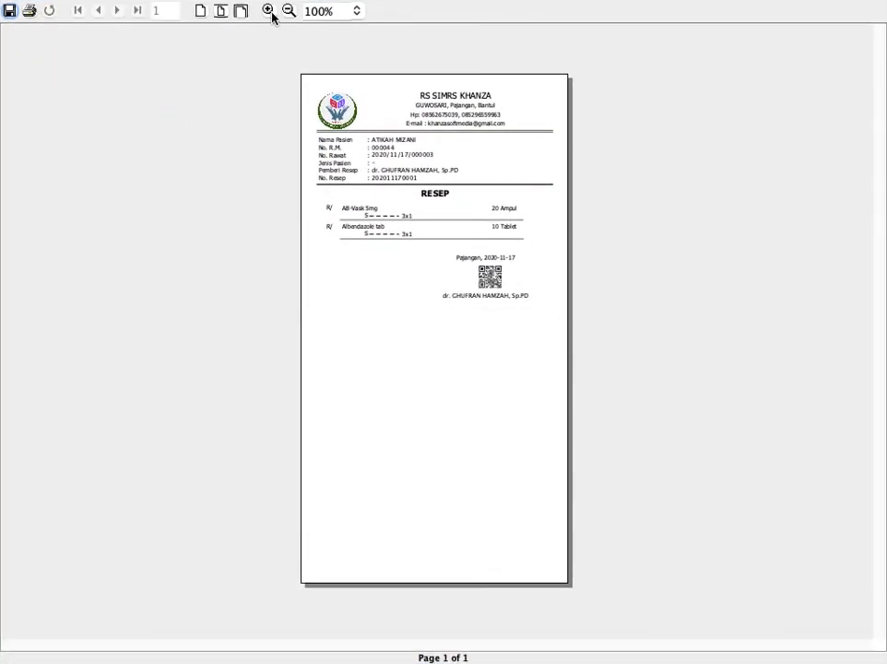
left_click(270, 12)
left_click(269, 11)
left_click(270, 11)
left_click(270, 11)
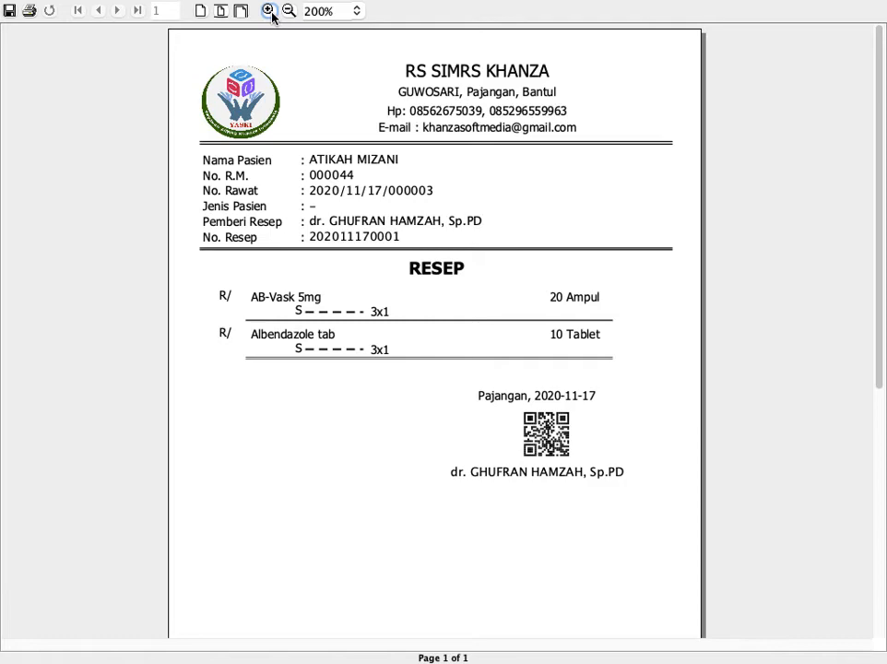
mouse_move(277, 1)
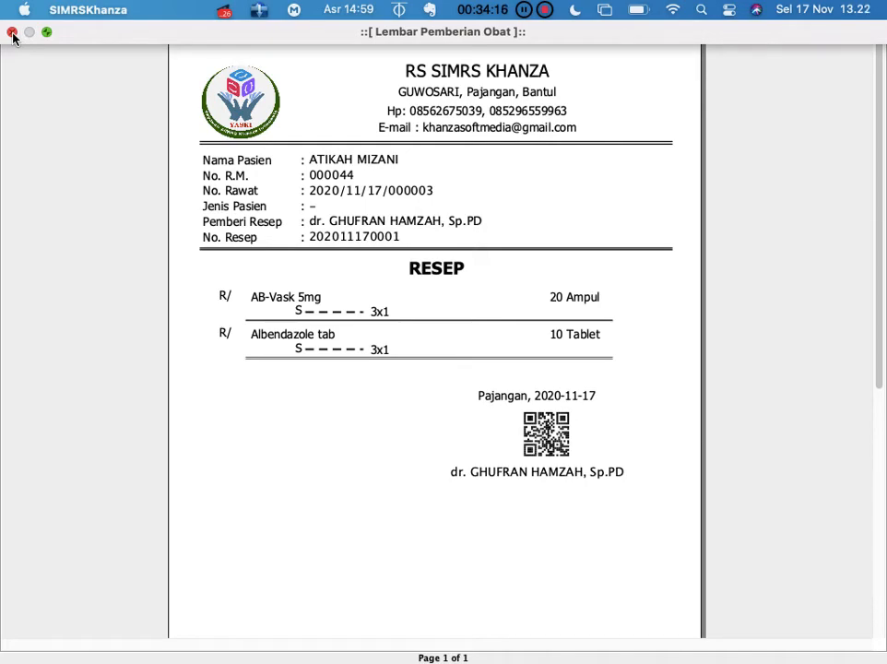
left_click(12, 33)
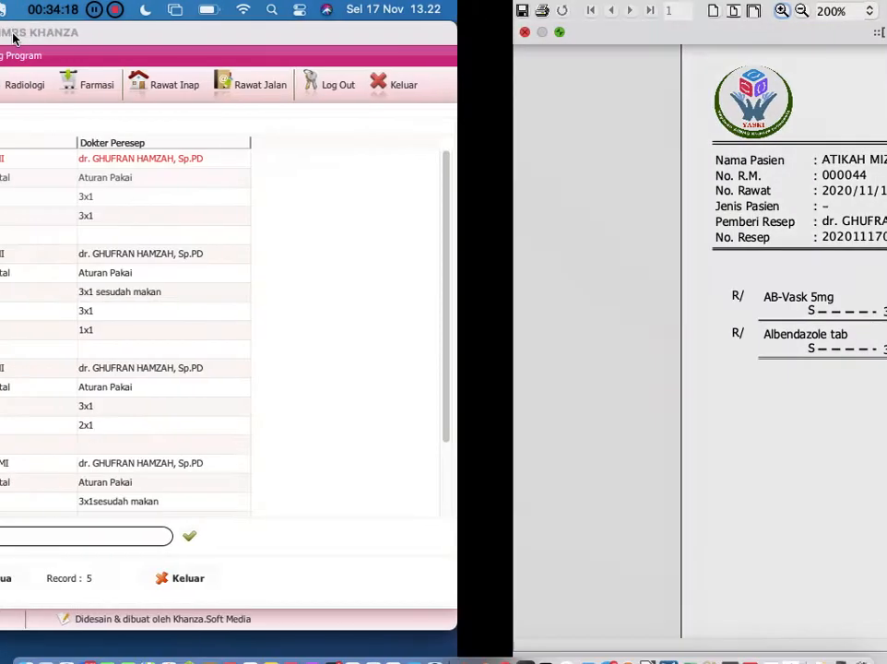
Select the AB-Vask 10mg (APBK) line, open the latest Word document, then return to Khanza
left_click(429, 297)
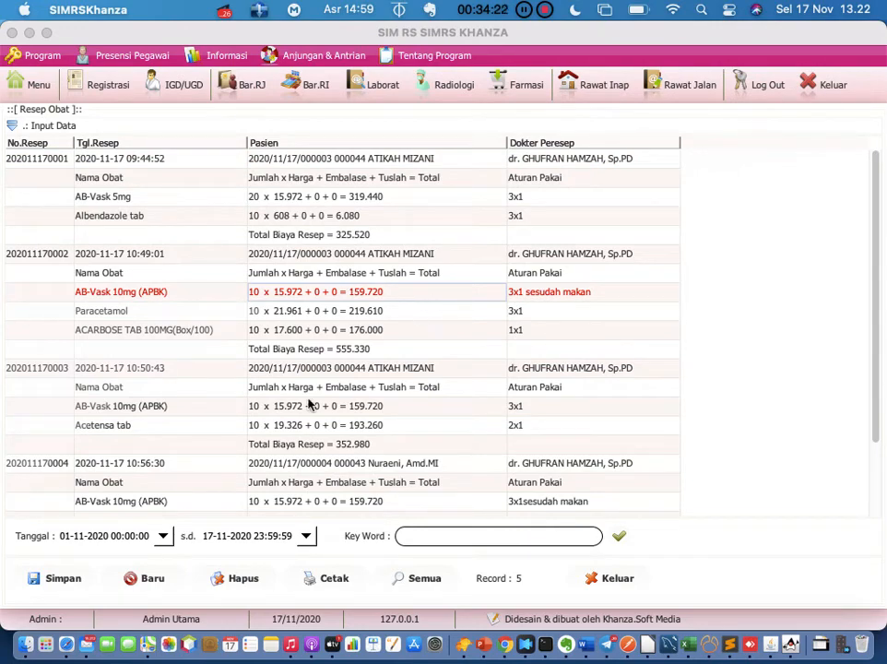
left_click(591, 651)
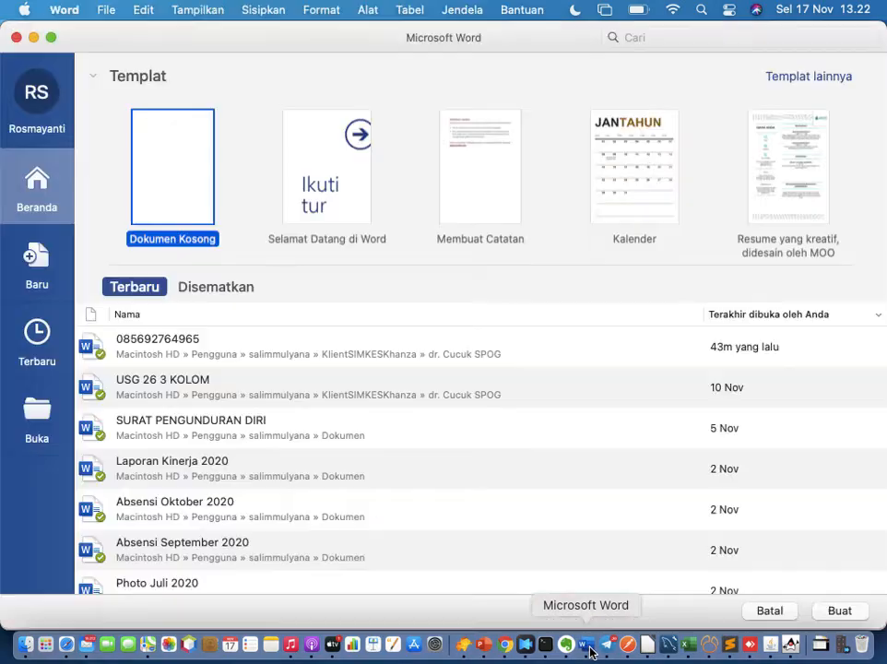
left_click(196, 350)
double_click(196, 350)
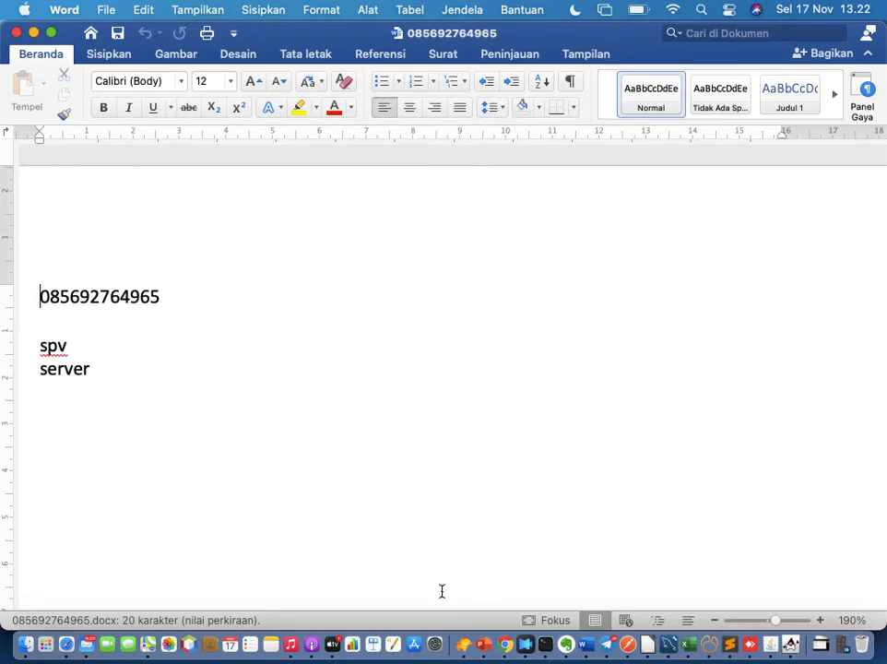
left_click(791, 645)
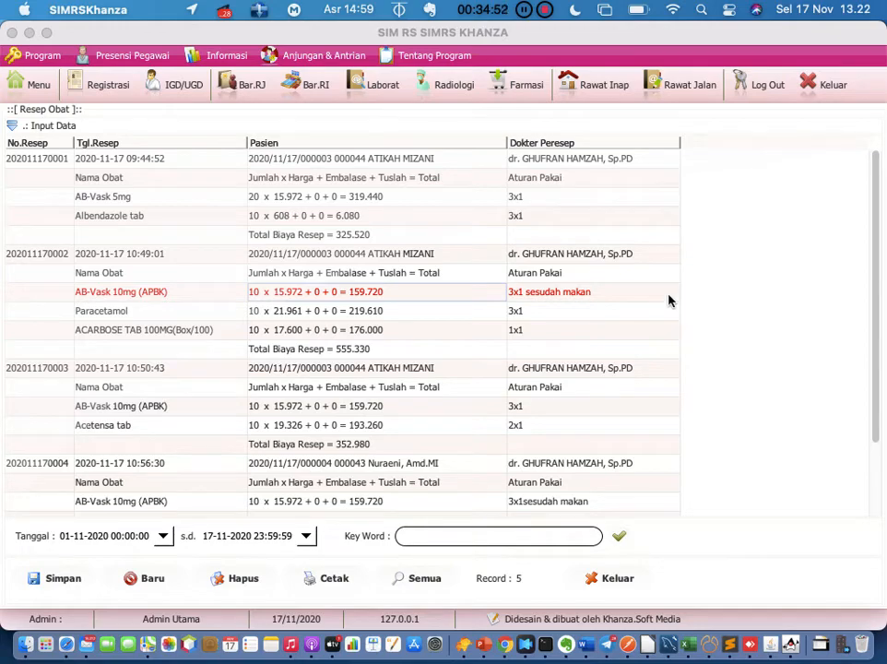
Open the Obat > Data Pemberian Obat/BHP record for the first ICU inpatient
left_click(610, 85)
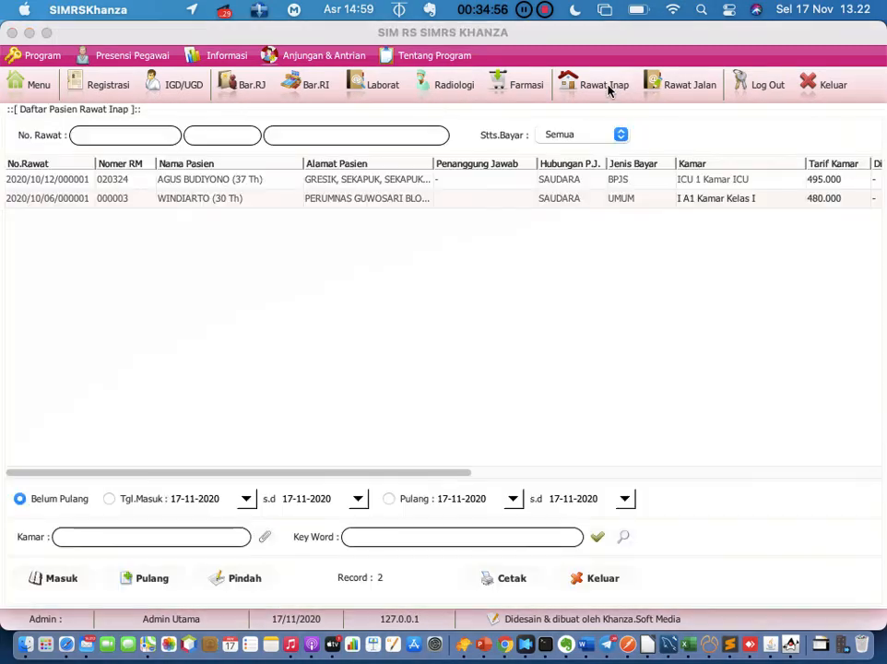
left_click(118, 88)
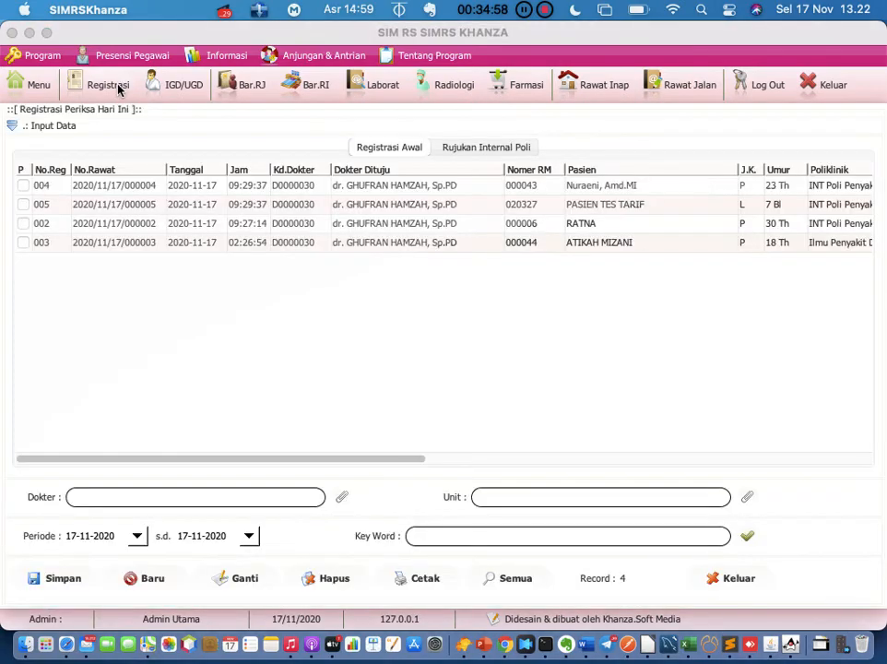
left_click(608, 86)
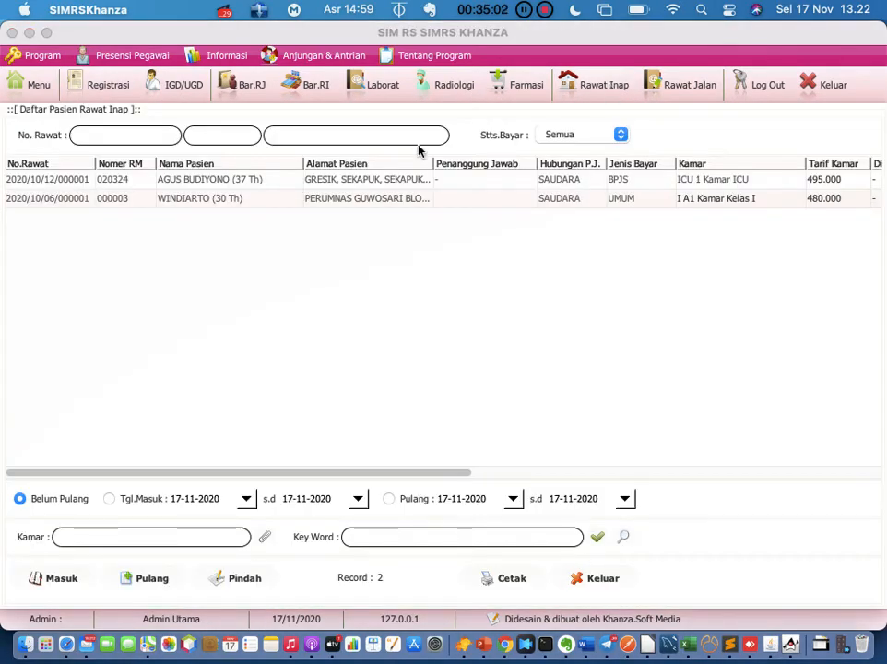
left_click(209, 181)
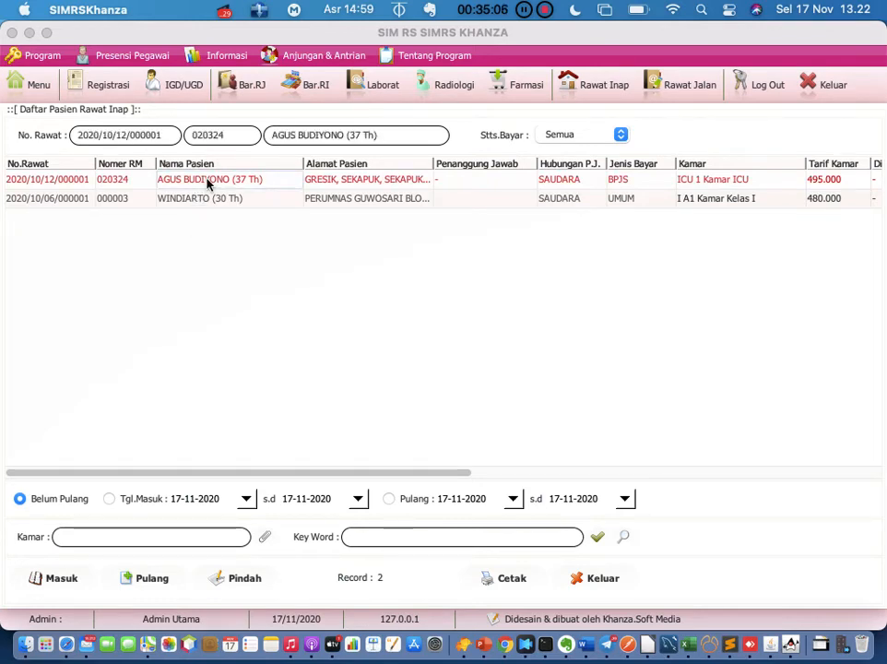
right_click(209, 183)
mouse_move(209, 183)
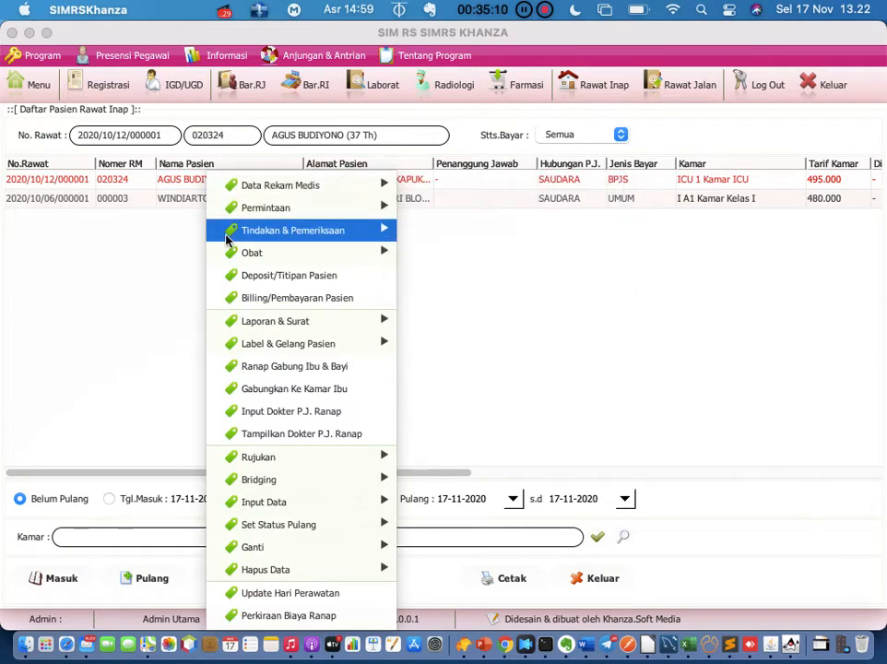
mouse_move(290, 259)
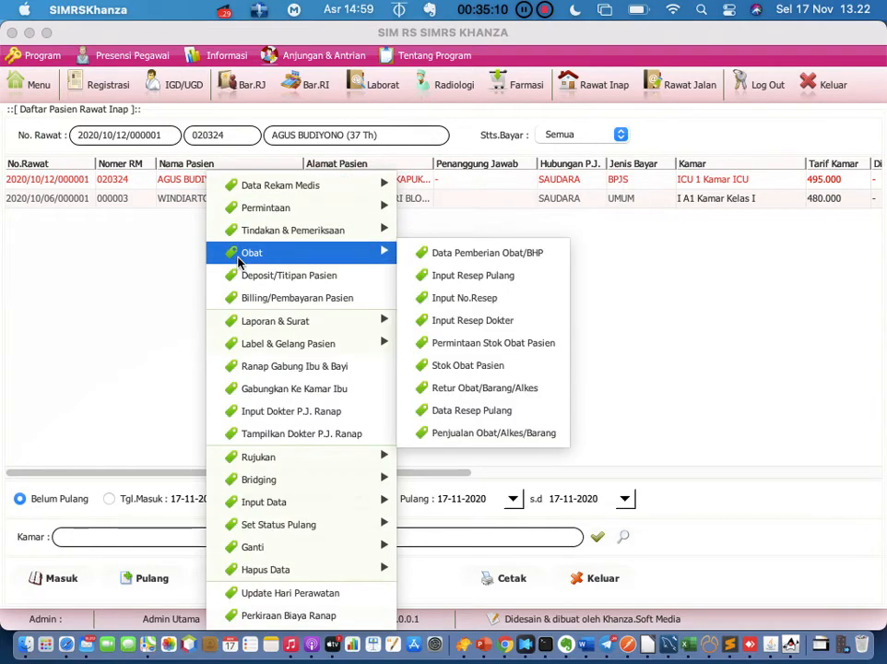
left_click(455, 254)
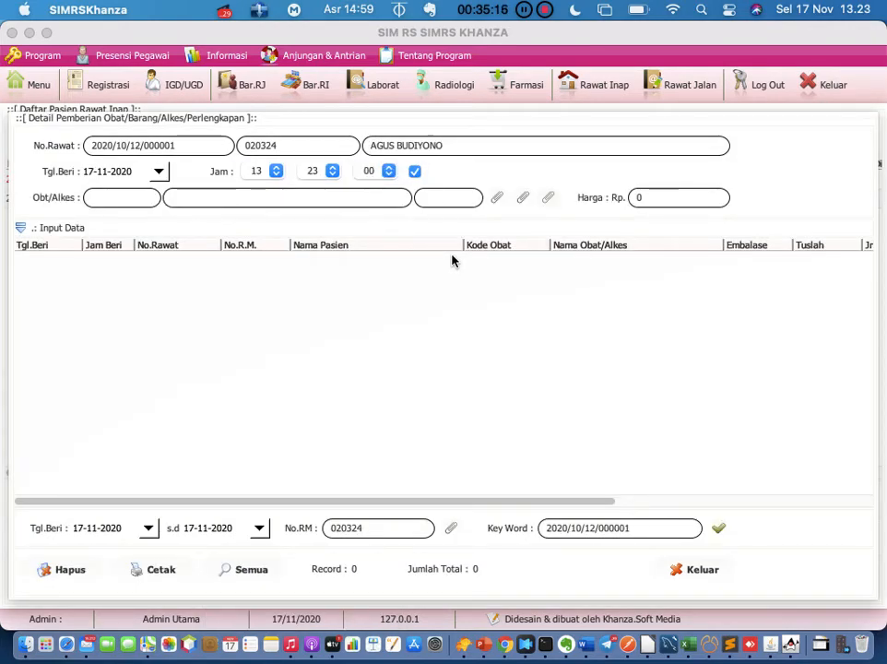
Browse the drug catalogue without choosing anything, then close the drug administration form
left_click(497, 198)
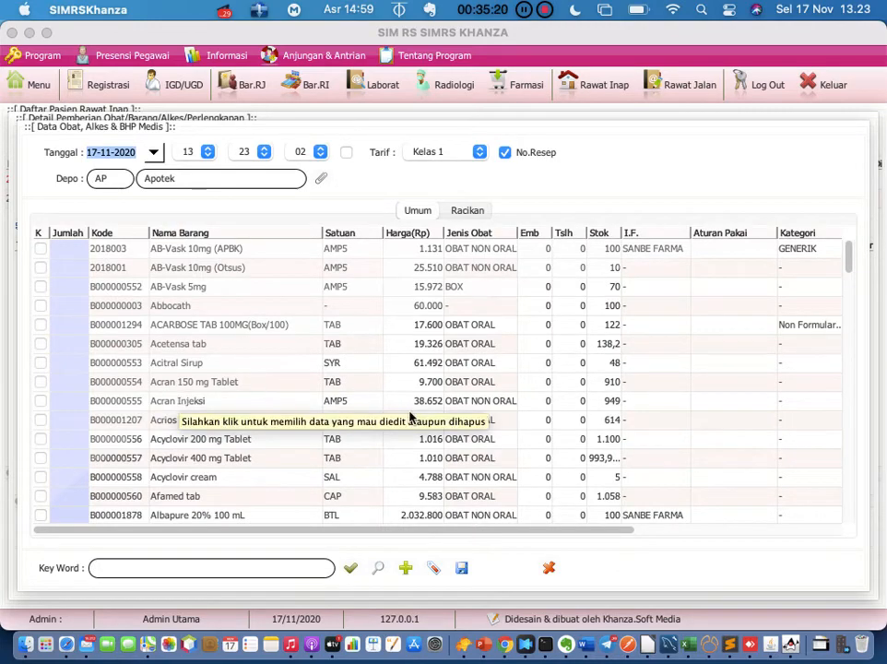
left_click(549, 569)
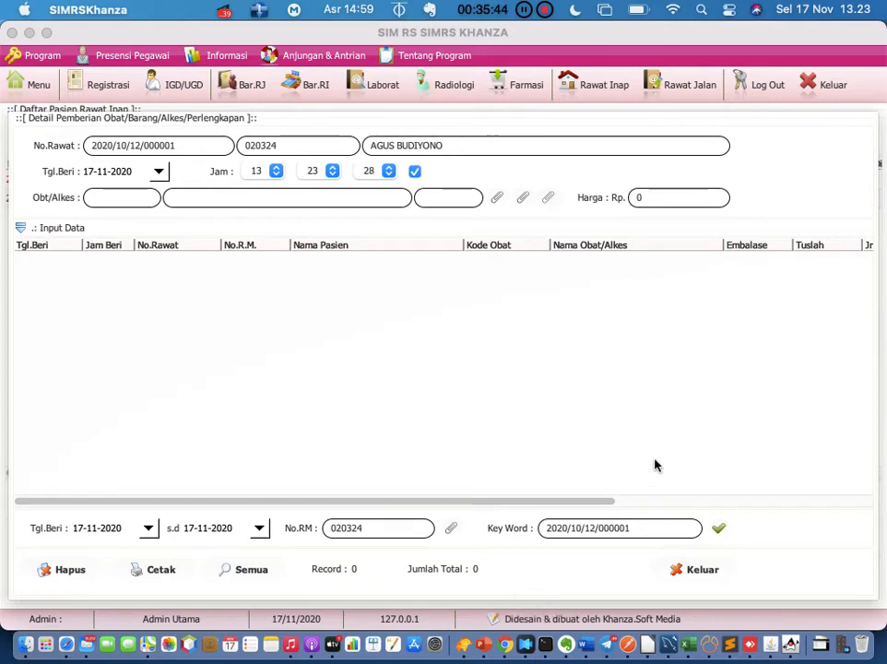
left_click(696, 570)
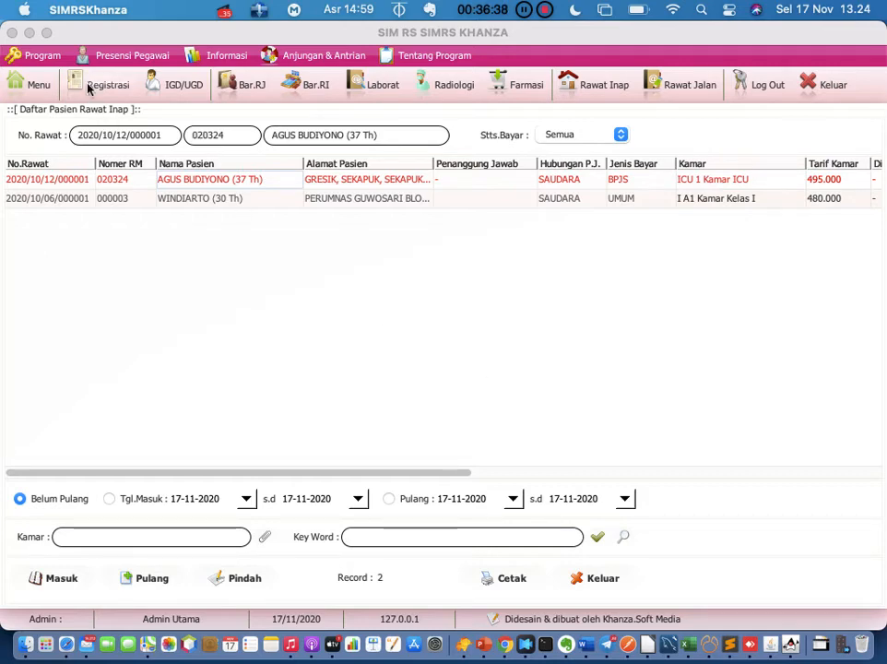
Preview the first prescription's dosage label with Cetak Aturan Pakai Model 1
left_click(39, 90)
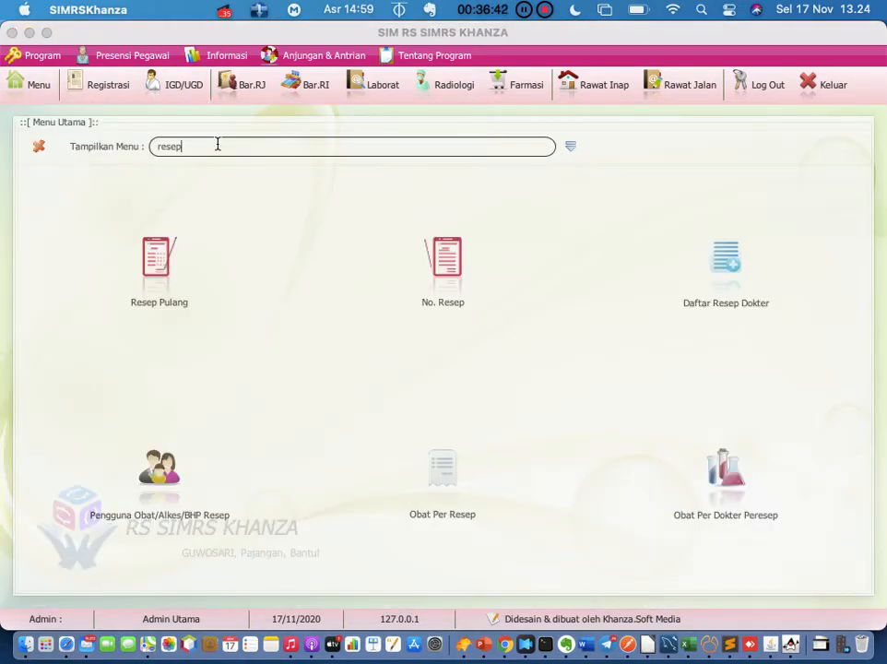
left_click(446, 259)
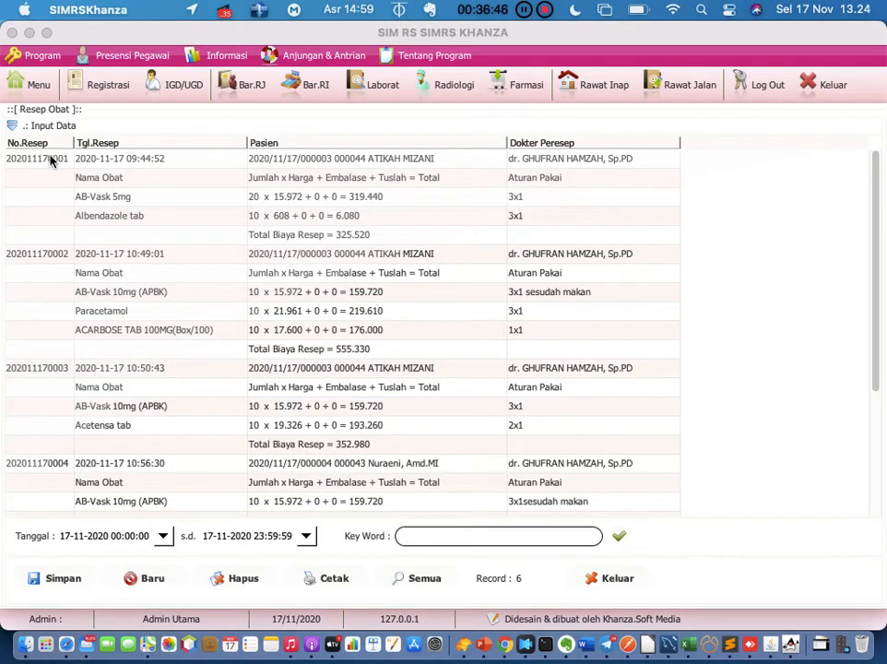
left_click(51, 159)
right_click(51, 159)
left_click(74, 171)
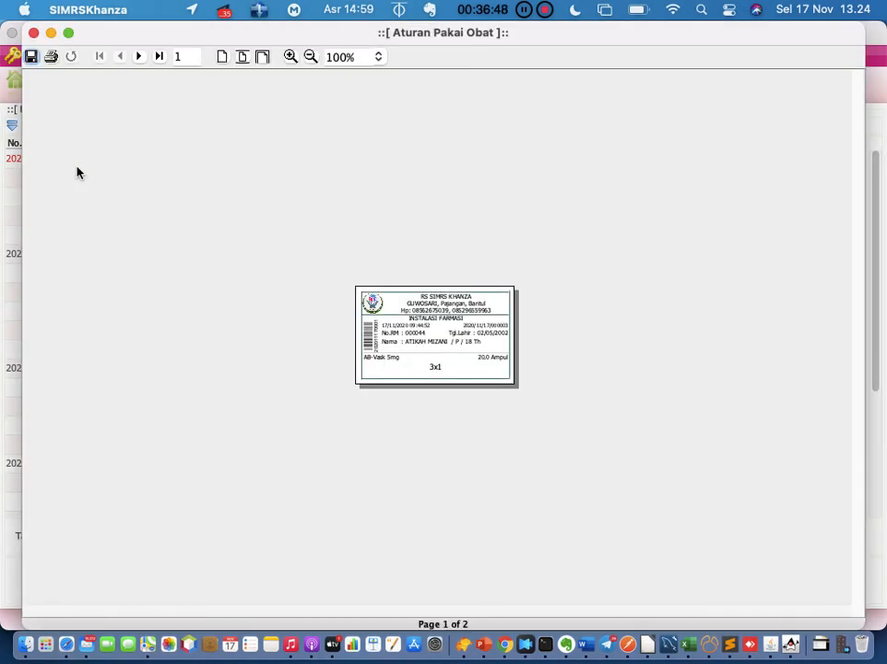
Zoom the label preview in four times, then close it and the prescription window
left_click(291, 57)
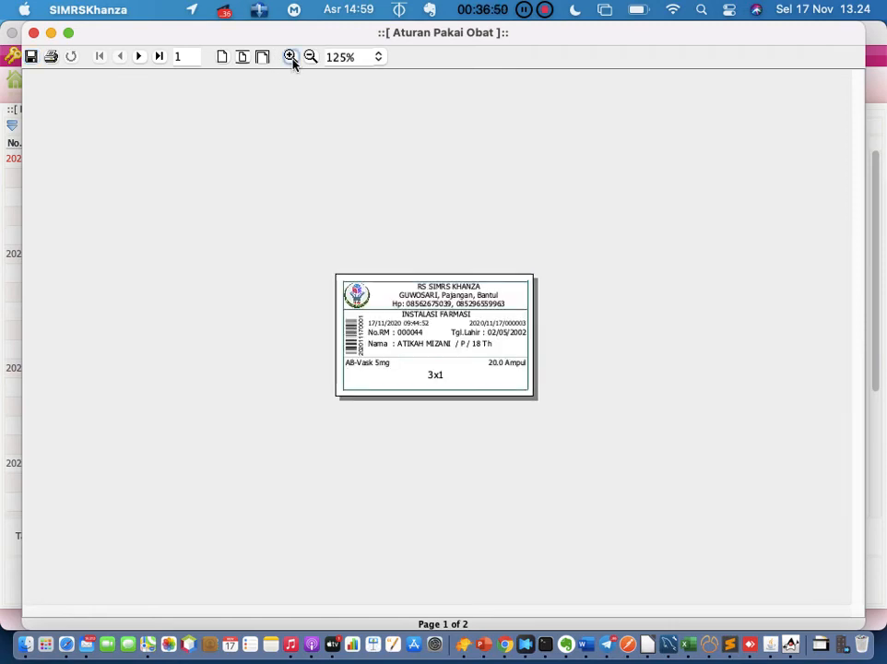
left_click(291, 58)
left_click(291, 57)
left_click(290, 57)
left_click(290, 57)
left_click(291, 58)
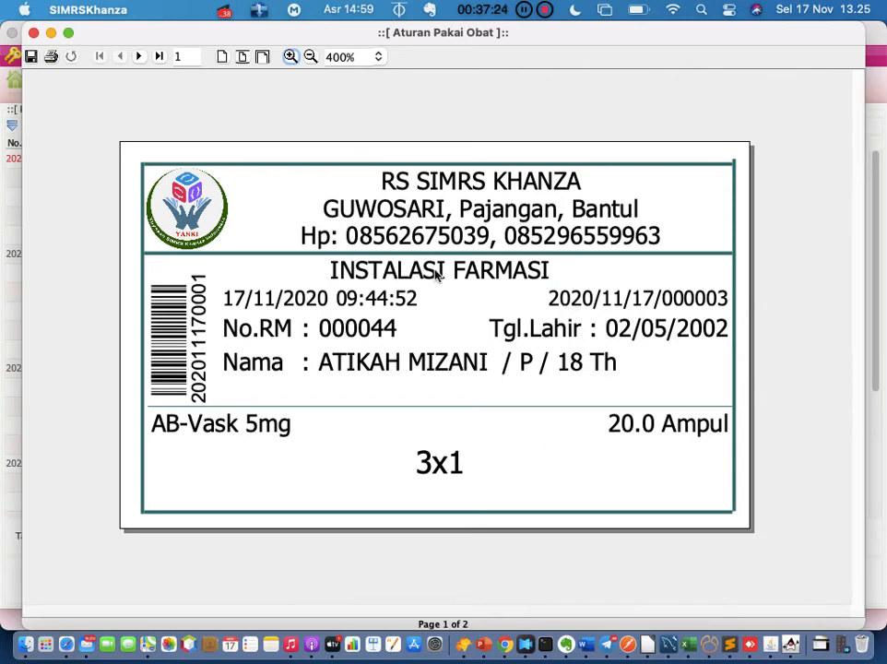
left_click(33, 33)
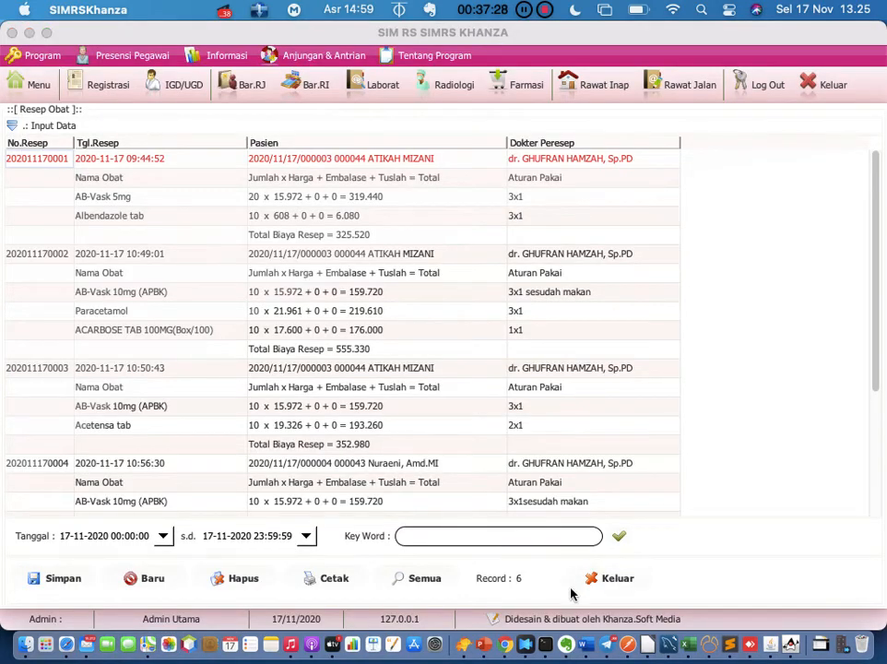
left_click(596, 578)
Browse the menu by category, showing the [D] Transaksi Inventory Obat, BHP Medis, Alat Kesehatan Pasien modules
left_click(32, 90)
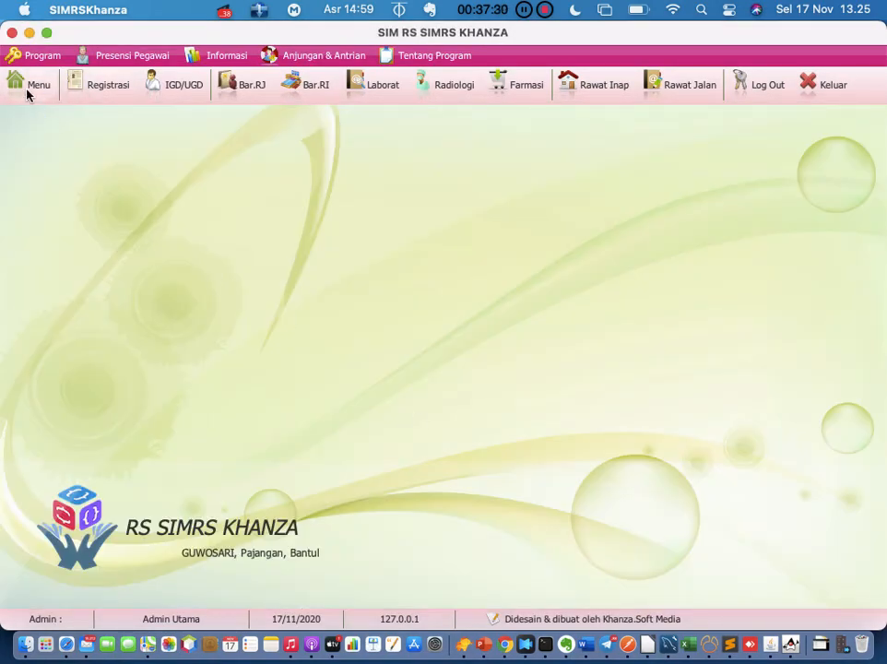
left_click(569, 149)
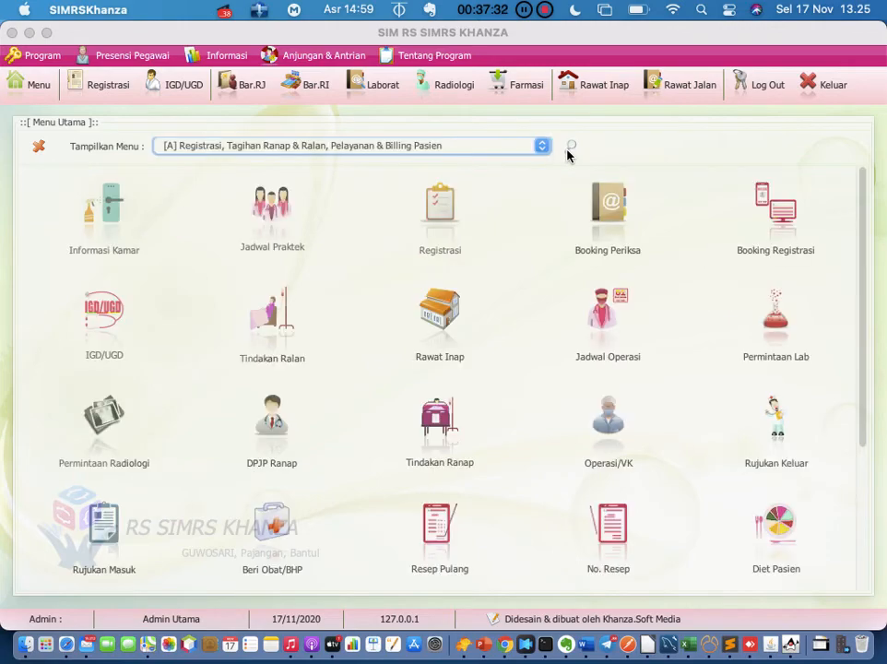
left_click(541, 146)
left_click(451, 203)
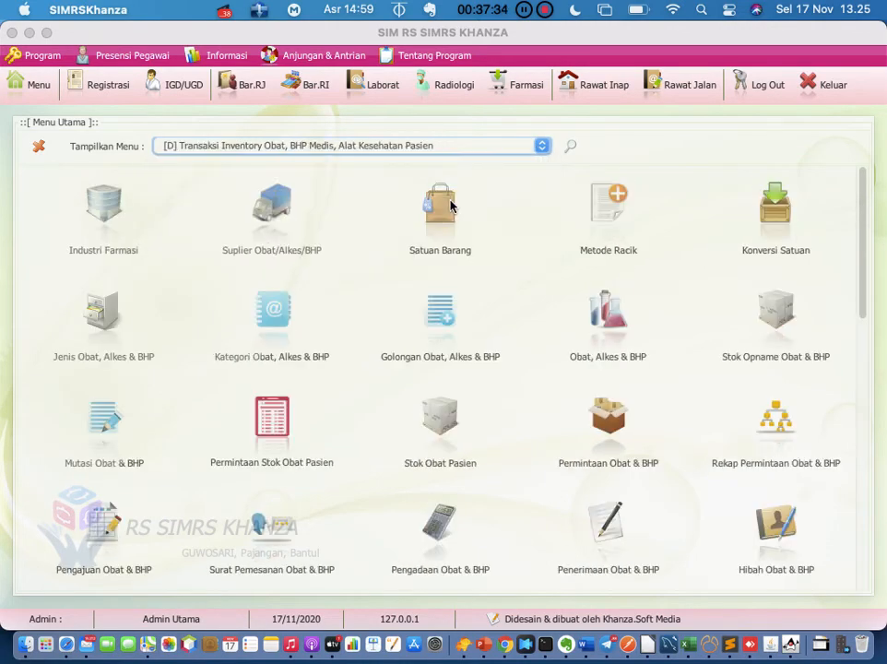
scroll(435, 359, "down", 5)
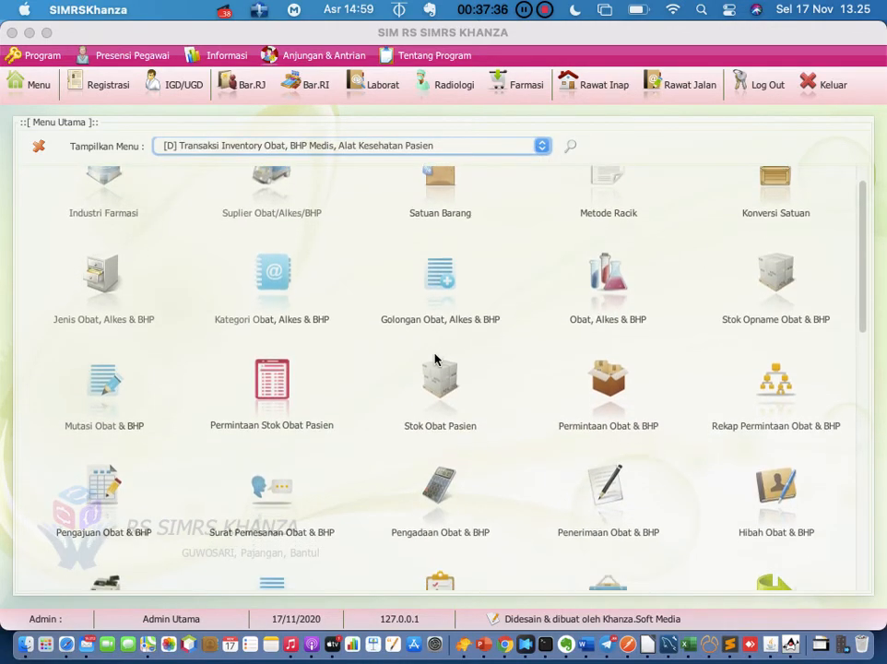
scroll(435, 359, "down", 7)
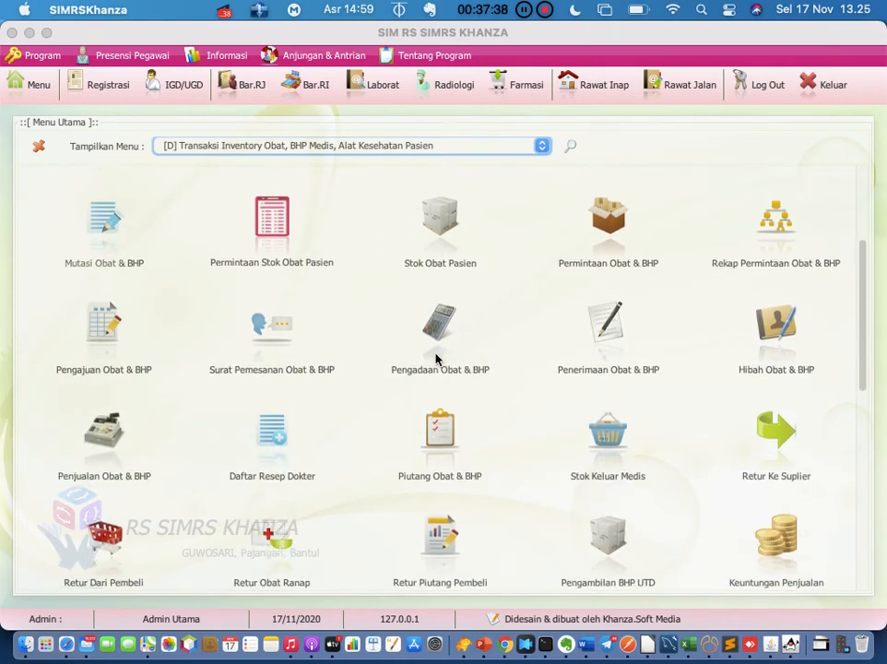
scroll(435, 359, "down", 3)
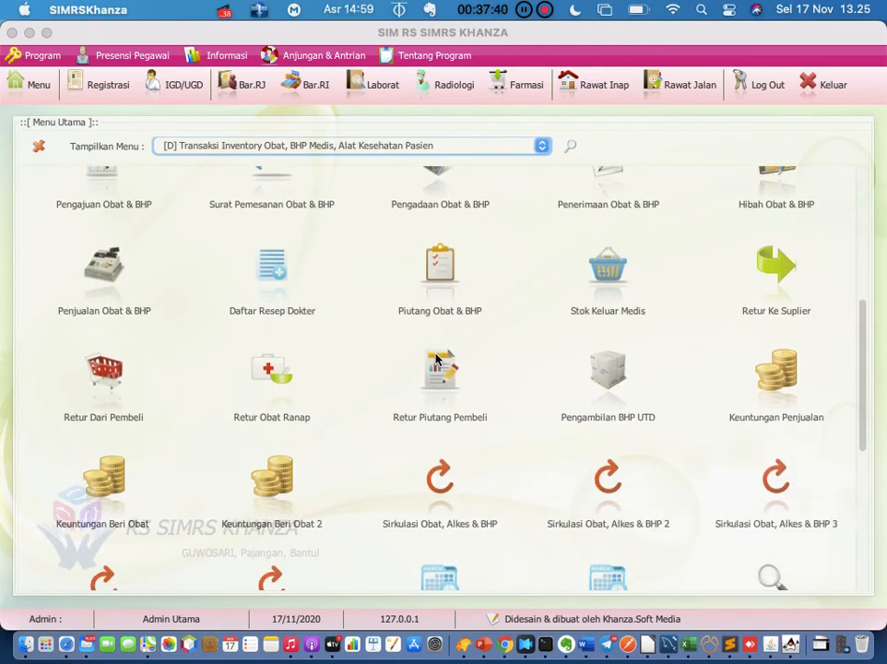
scroll(436, 360, "down", 1)
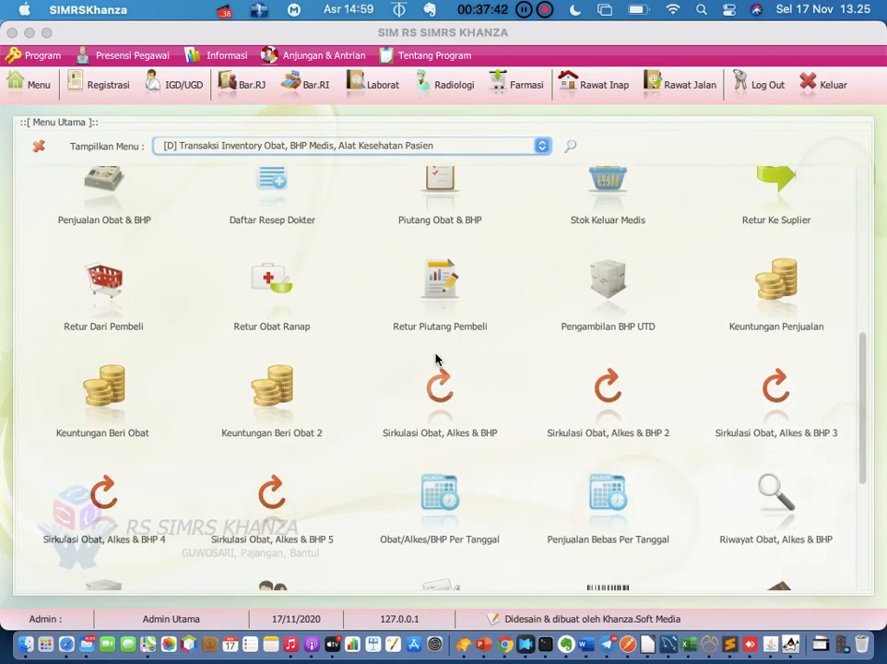
scroll(437, 359, "up", 3)
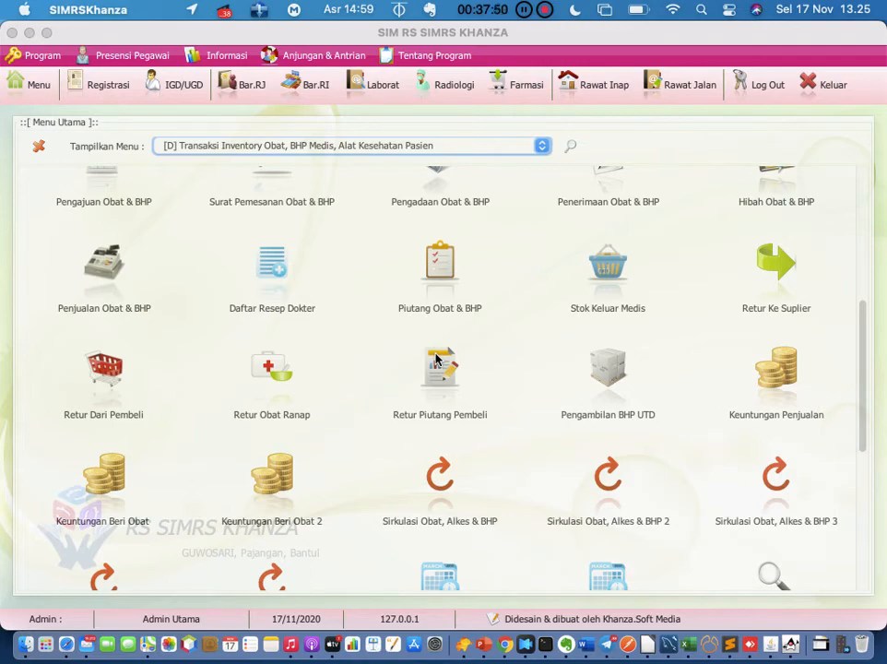
Start a Retur Ke Suplier return with supplier PENTA SUMBAWA and a handling staff member
left_click(780, 274)
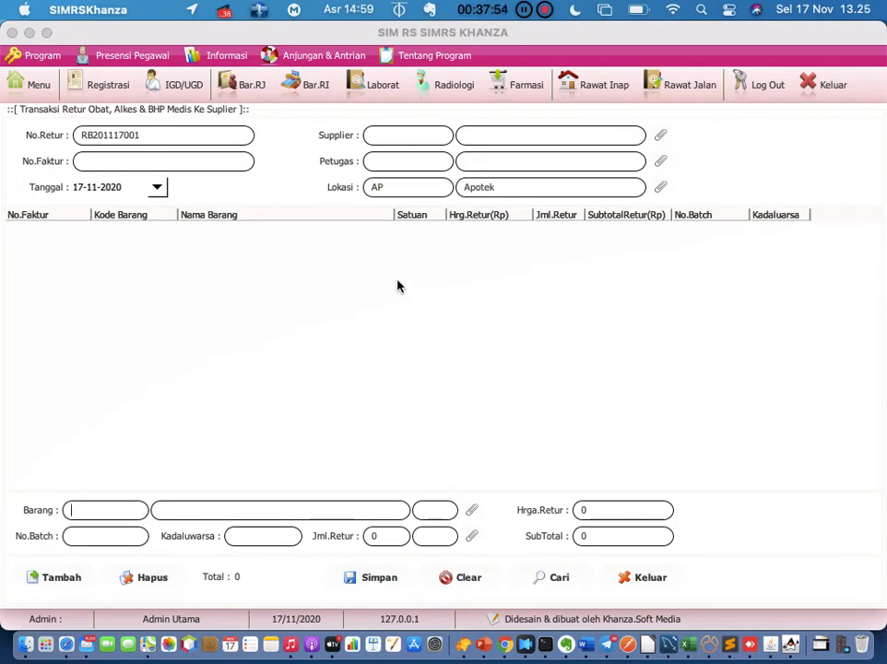
left_click(199, 134)
left_click(128, 165)
left_click(661, 135)
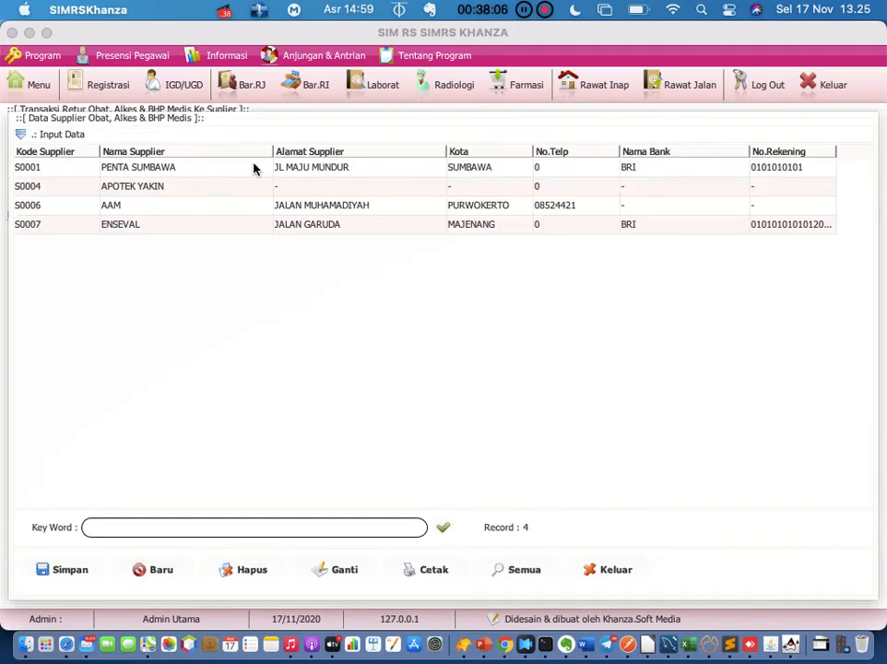
double_click(254, 169)
left_click(657, 162)
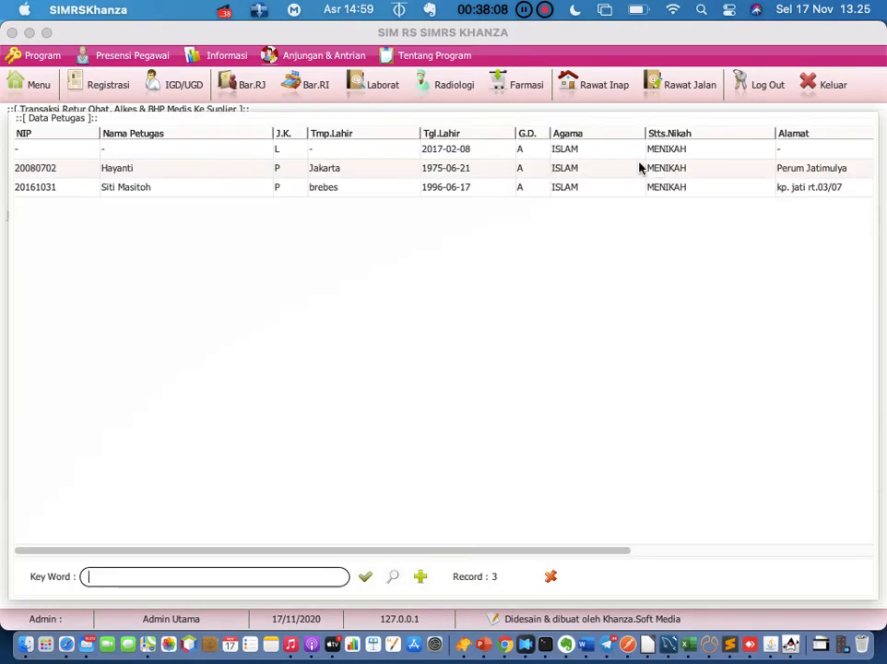
double_click(166, 175)
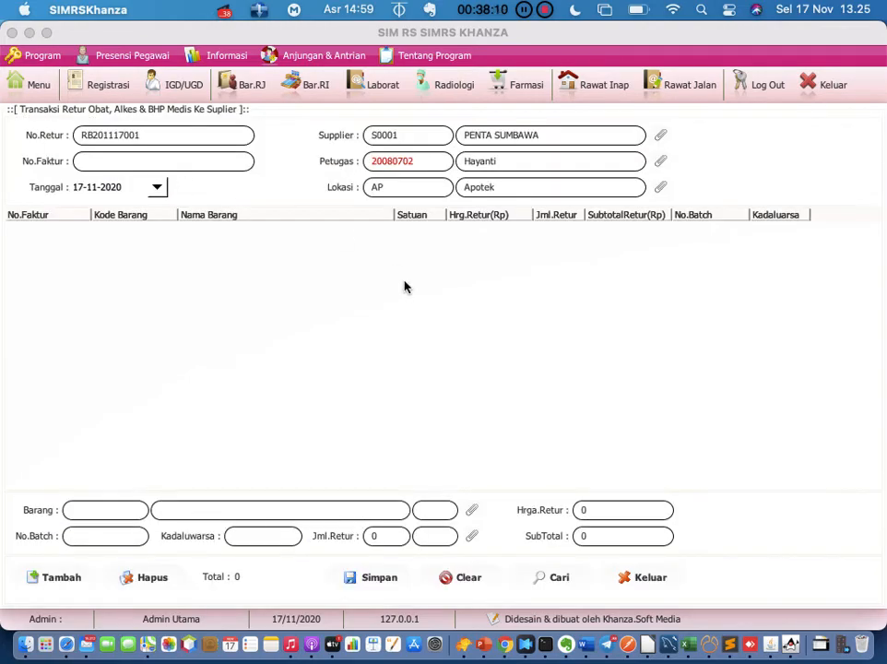
Add AB-Vask 10mg (APBK) as the returned item, then close the form unsaved
left_click(473, 512)
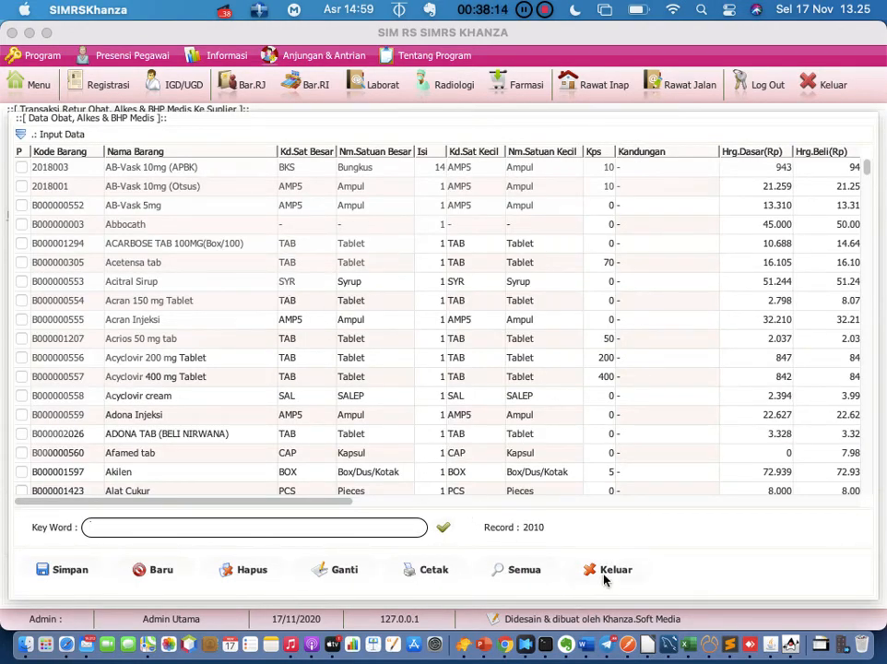
left_click(604, 579)
left_click(471, 511)
double_click(199, 169)
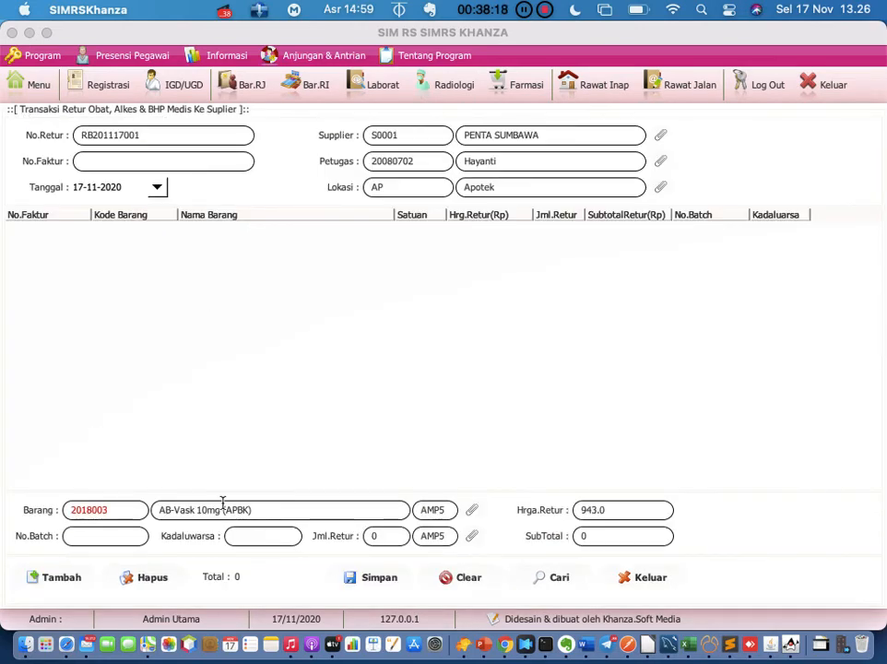
left_click(391, 536)
left_click(273, 542)
left_click(651, 578)
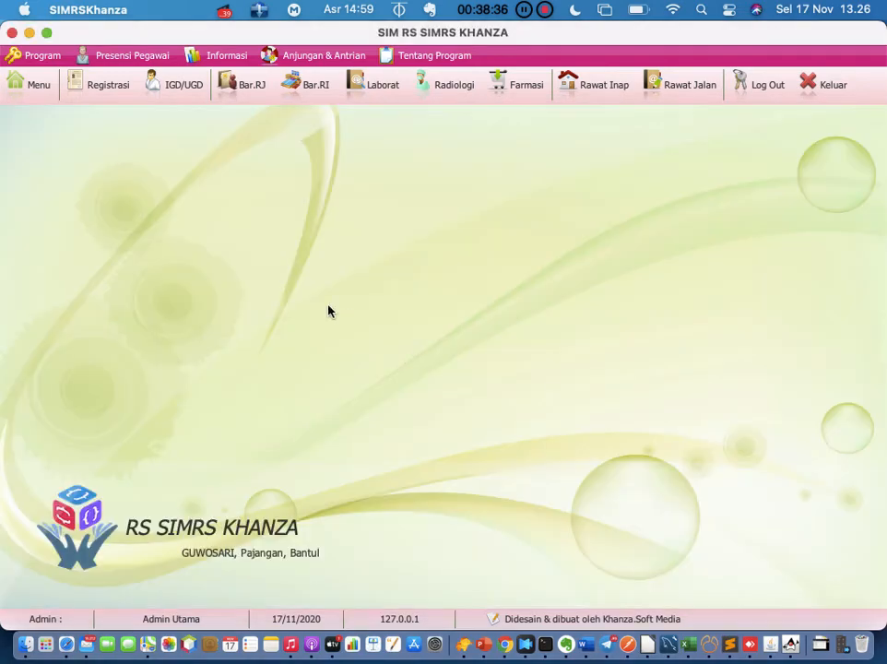
Open Menu Utama and scroll the inventory icons down to Darurat Stok and Sisa Stok
left_click(33, 91)
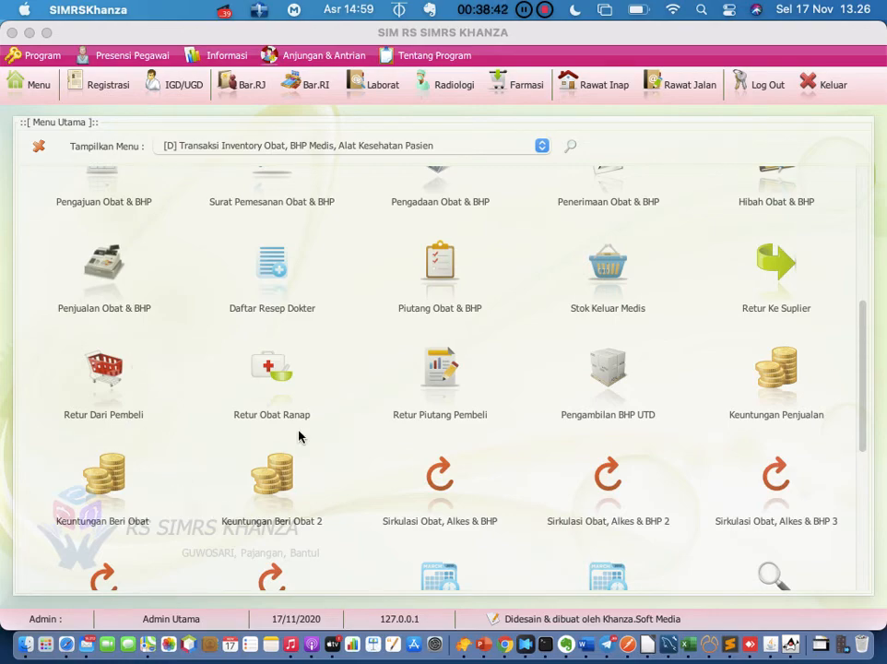
scroll(527, 432, "down", 1)
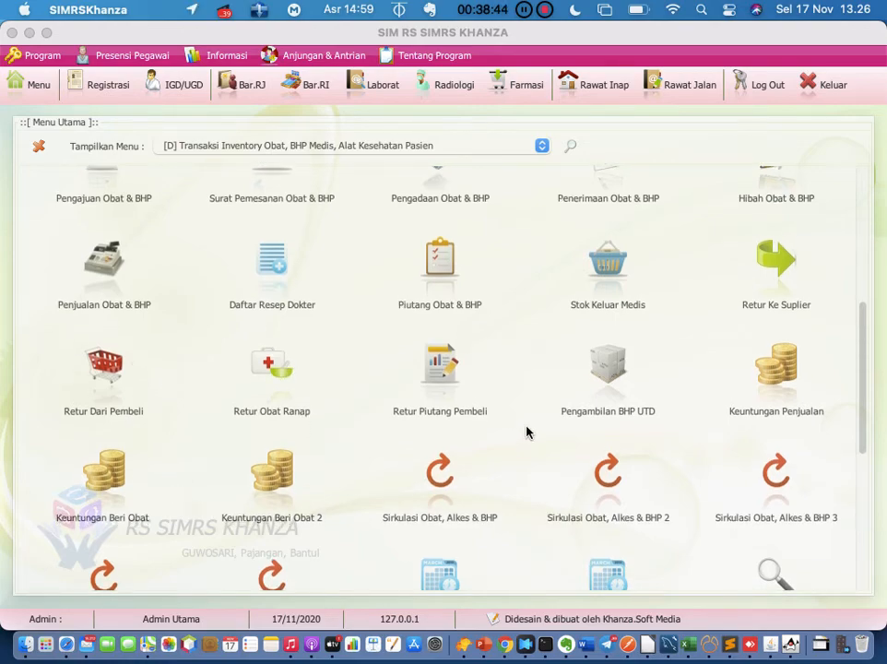
scroll(526, 431, "down", 5)
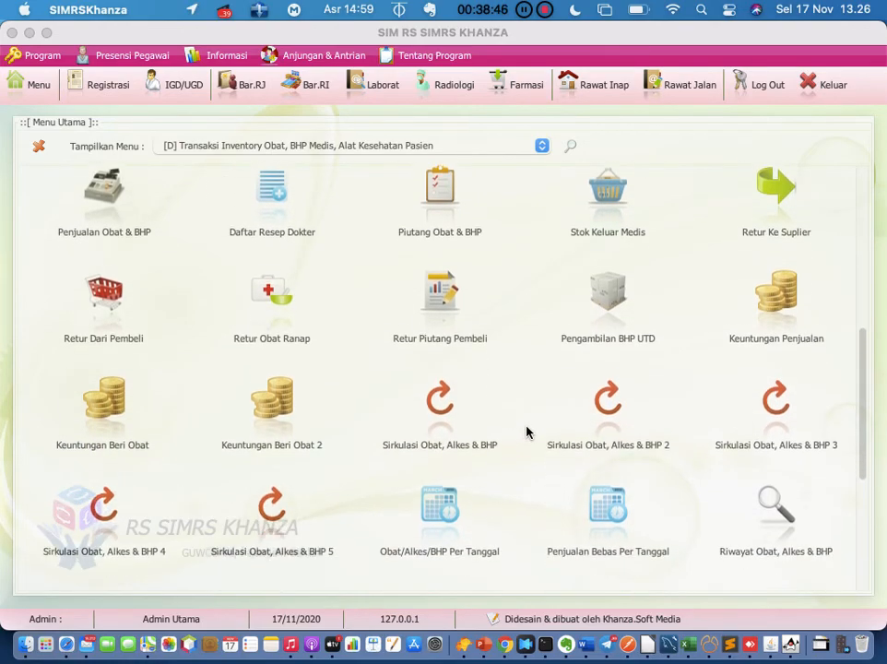
scroll(527, 432, "down", 8)
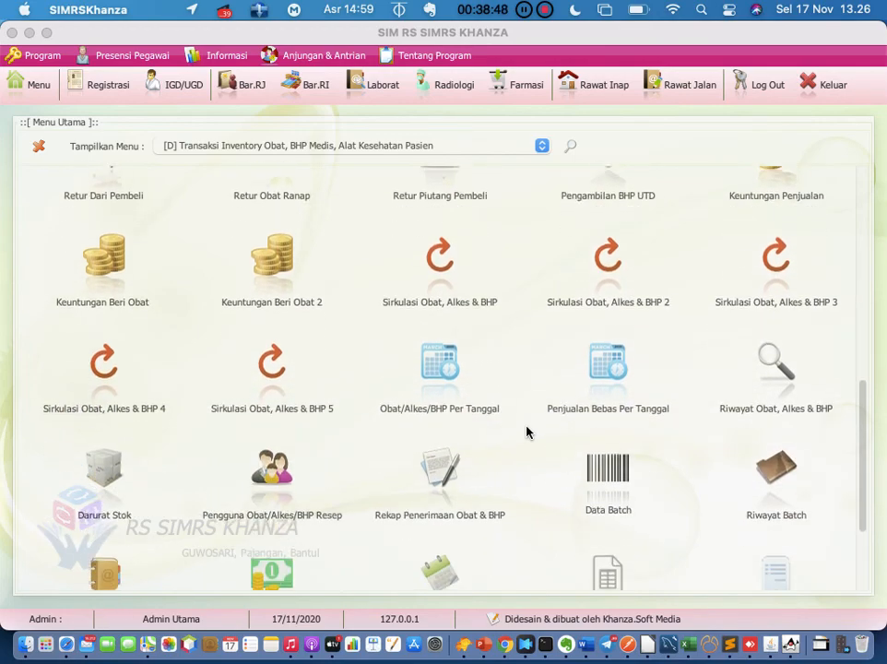
scroll(527, 431, "down", 5)
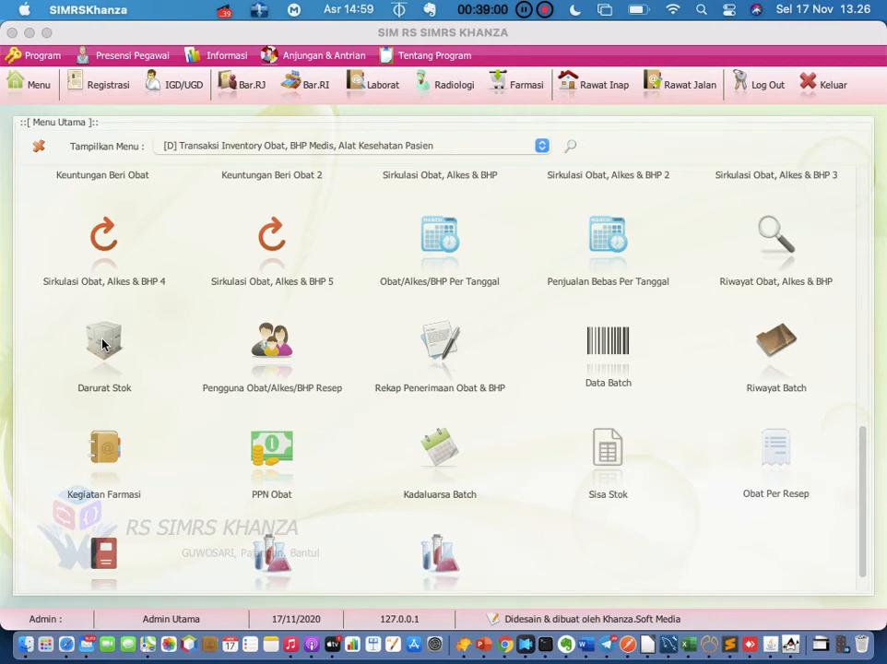
Open the Darurat Stok Obat/BHP/Alkes emergency stock list from Menu Utama
left_click(103, 344)
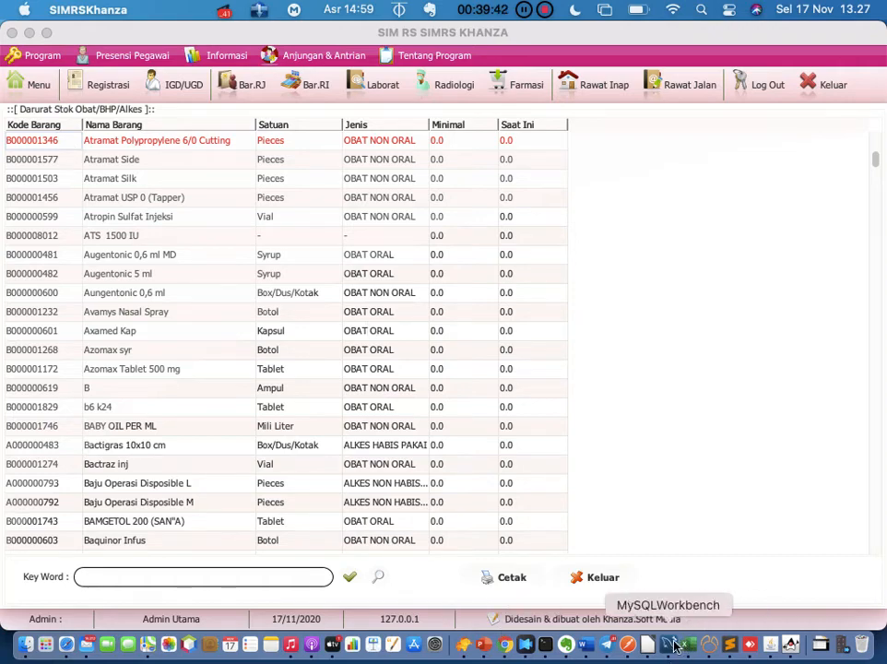
Add 'dari darurat stok bisa langsung jadi pengajuan' to the Evernote note, then return to SIMRS Khanza
left_click(566, 644)
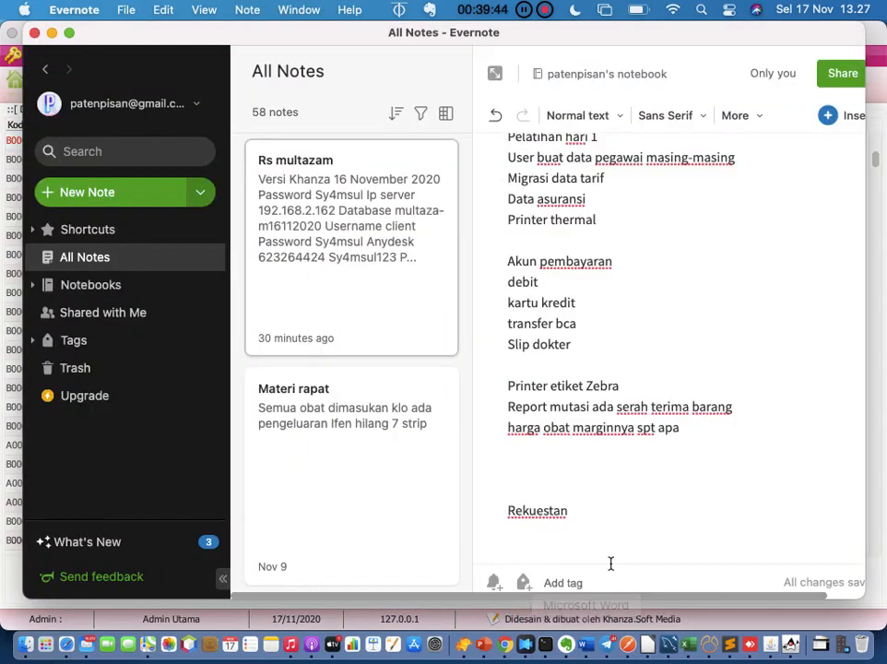
left_click(606, 459)
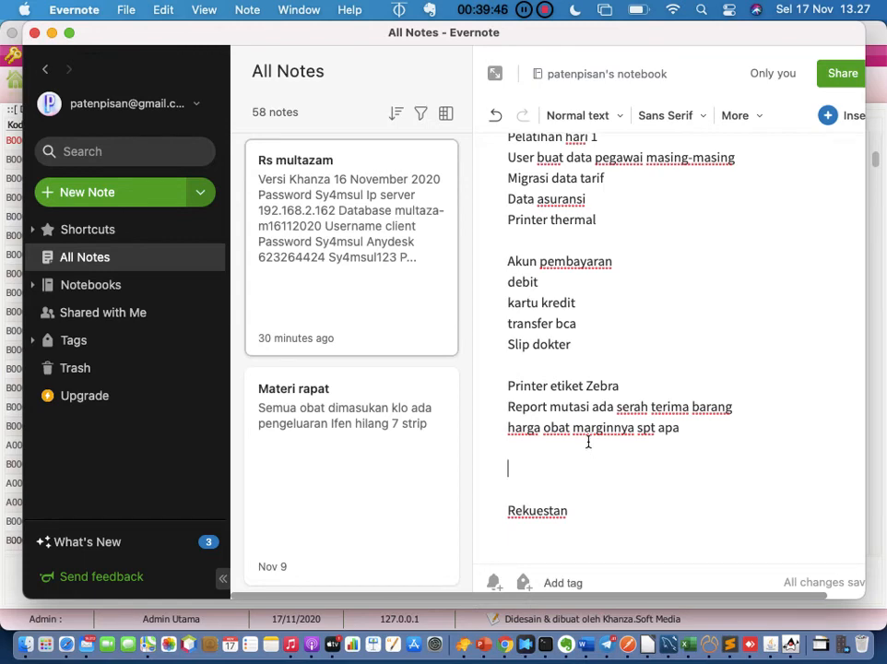
type("dari dar")
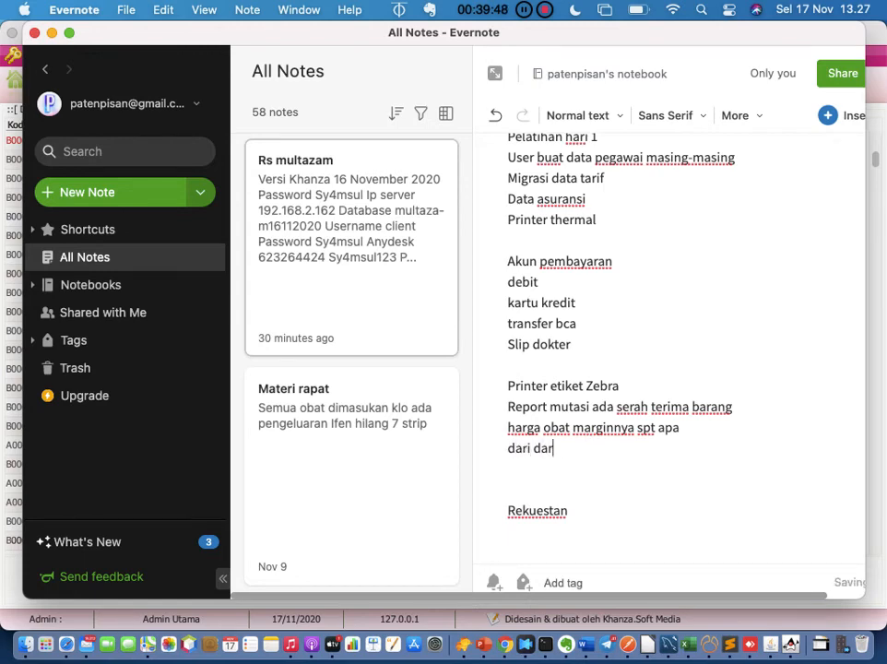
type("urat sto")
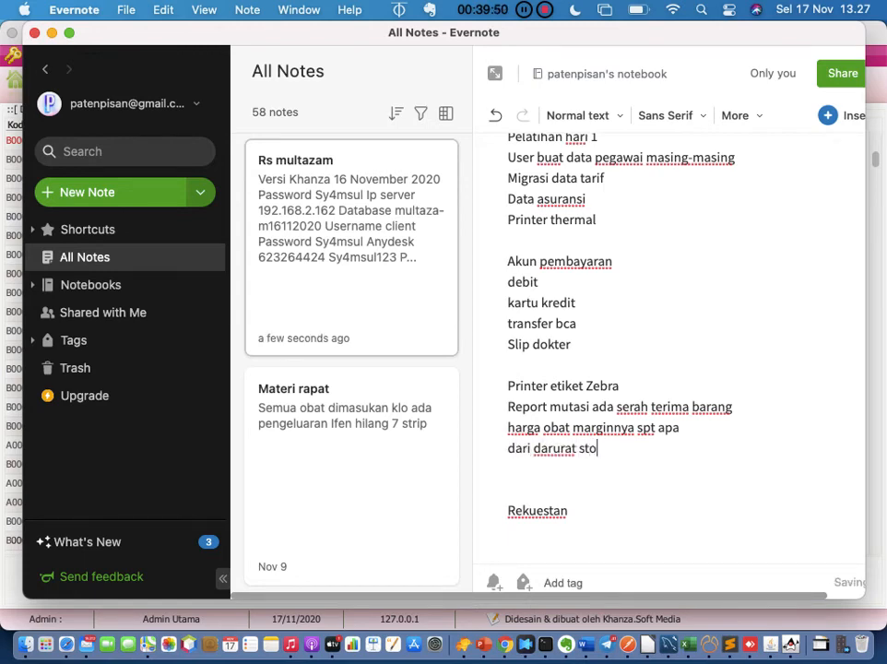
type("k bisa langsung")
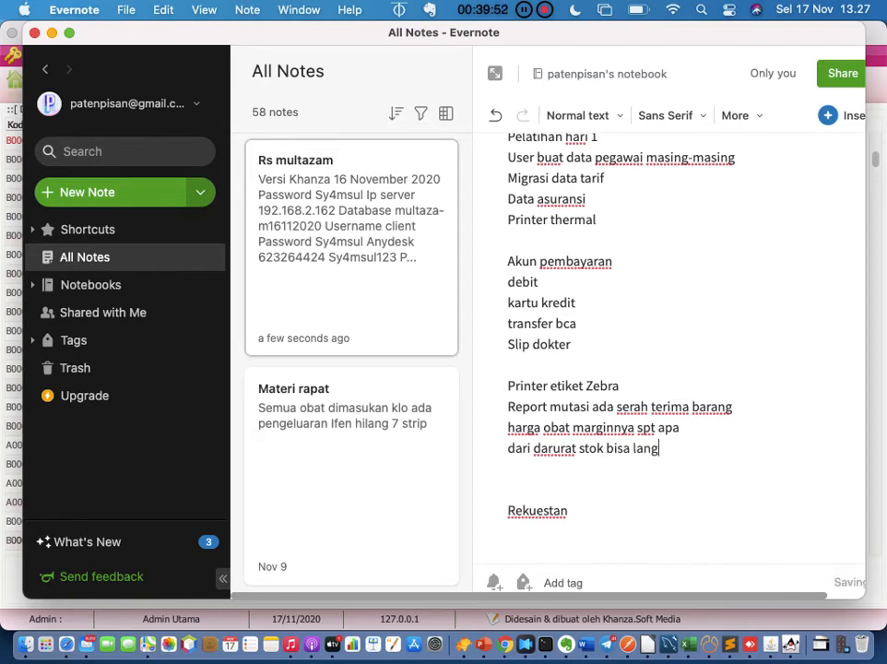
key("BackSpace")
key("BackSpace")
key("BackSpace")
key("BackSpace")
type("u")
key("BackSpace")
type("sung jadi pengajuan")
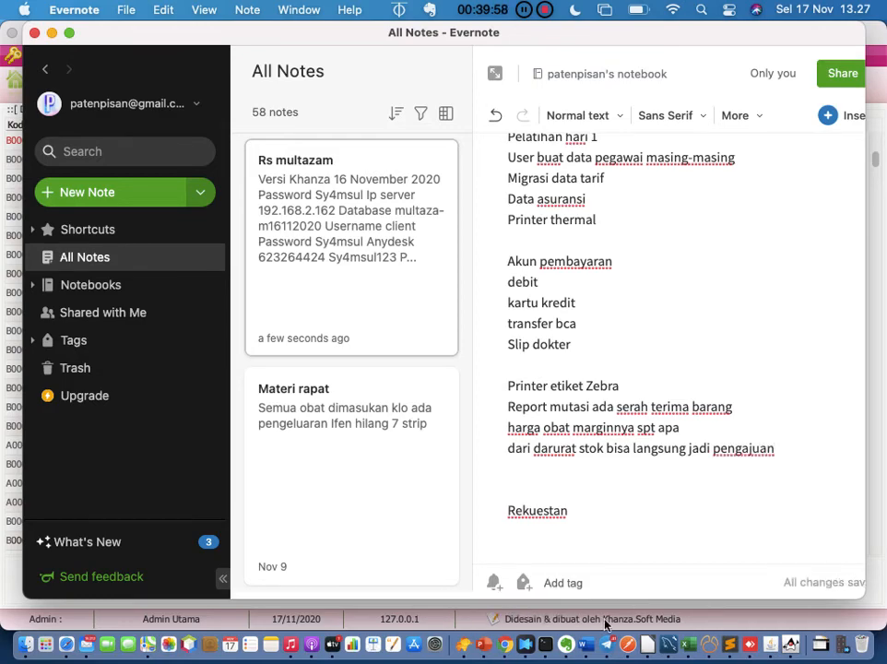
left_click(787, 646)
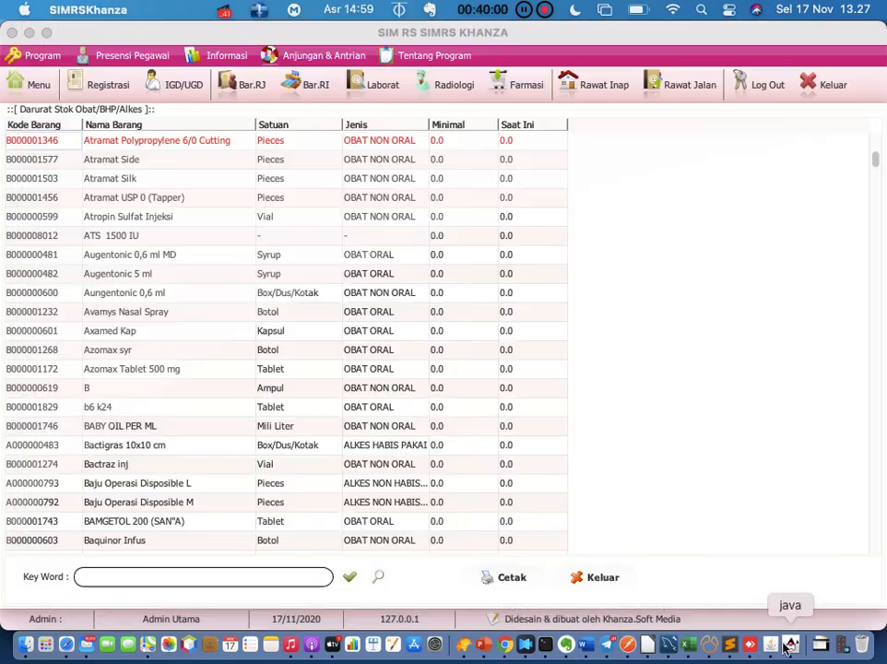
Print the 28-page Darurat Stok report, scroll through its preview, then close the preview
left_click(515, 579)
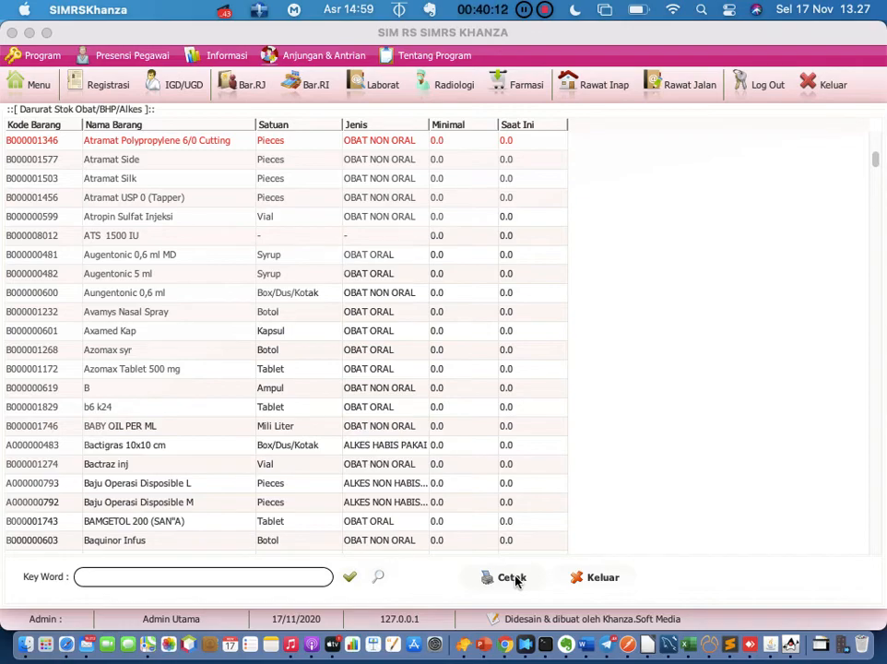
left_click(550, 645)
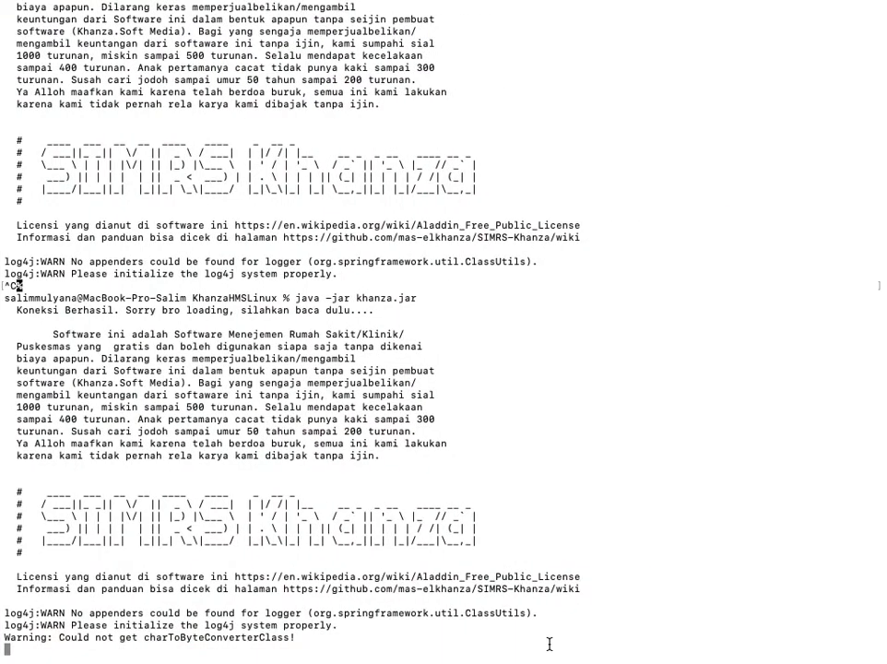
key("ctrl+Up")
left_click(736, 525)
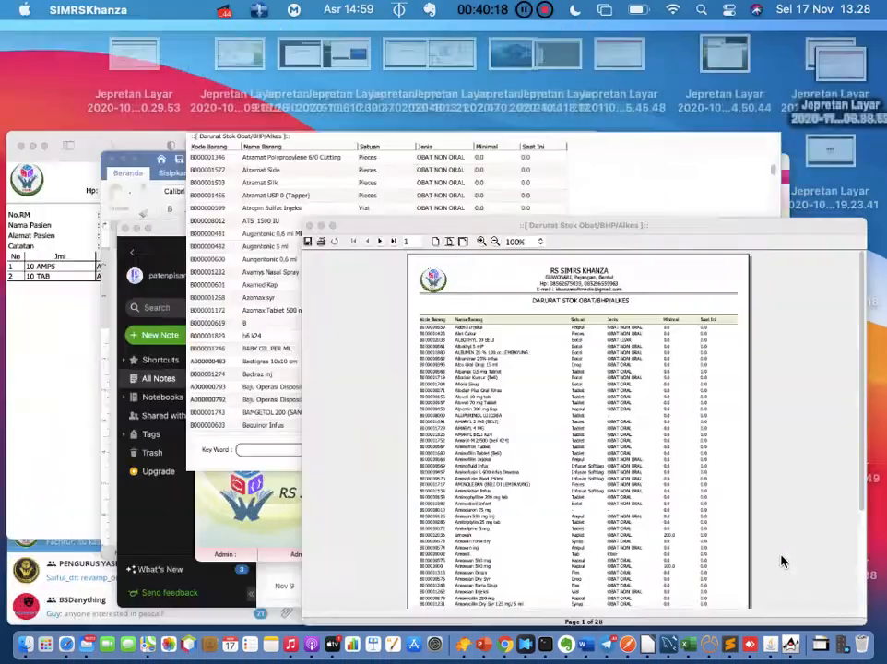
scroll(666, 443, "down", 5)
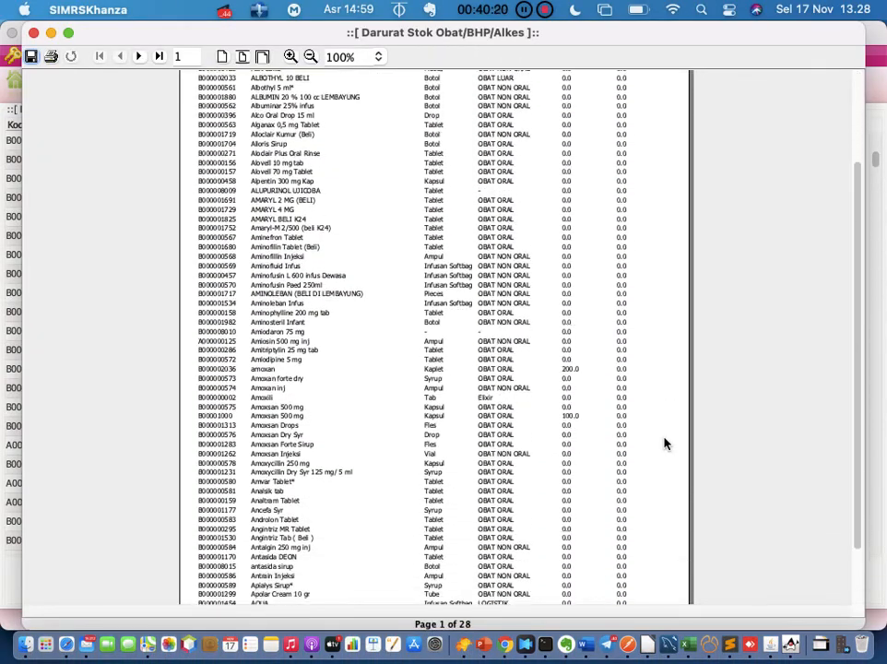
scroll(666, 444, "down", 3)
scroll(666, 444, "up", 6)
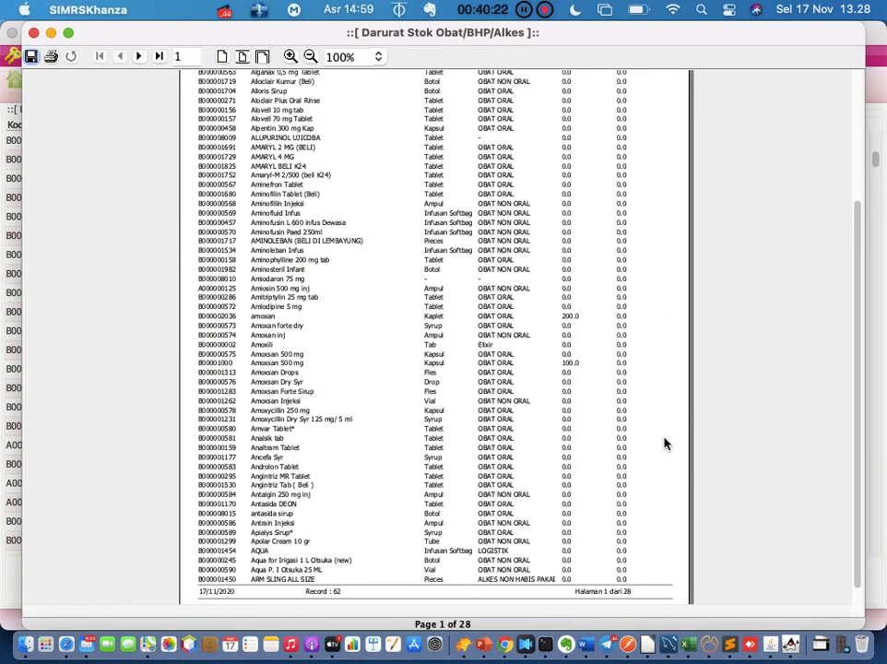
left_click(33, 32)
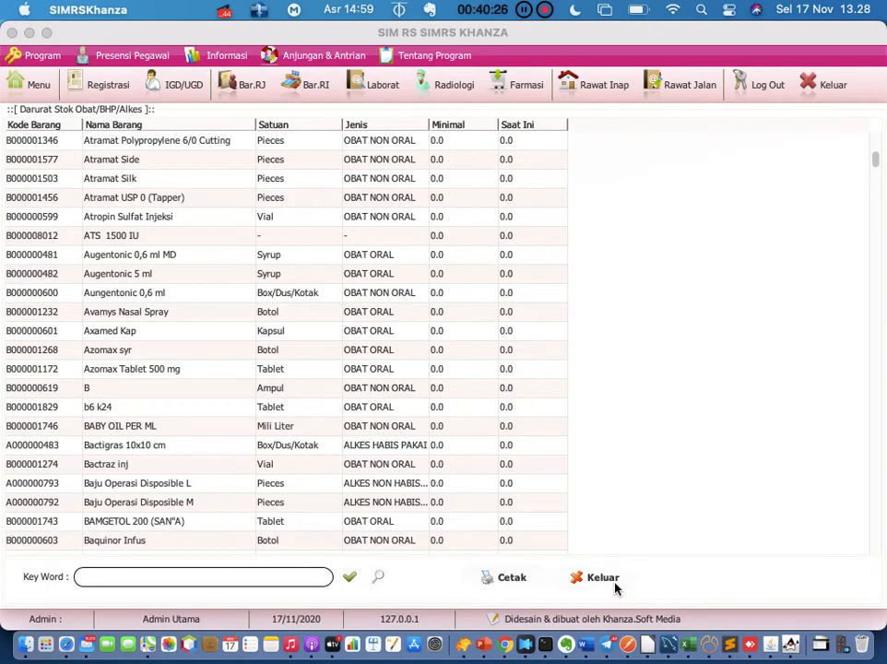
left_click(603, 577)
Reopen Menu Utama to return to the inventory transaction modules
left_click(33, 84)
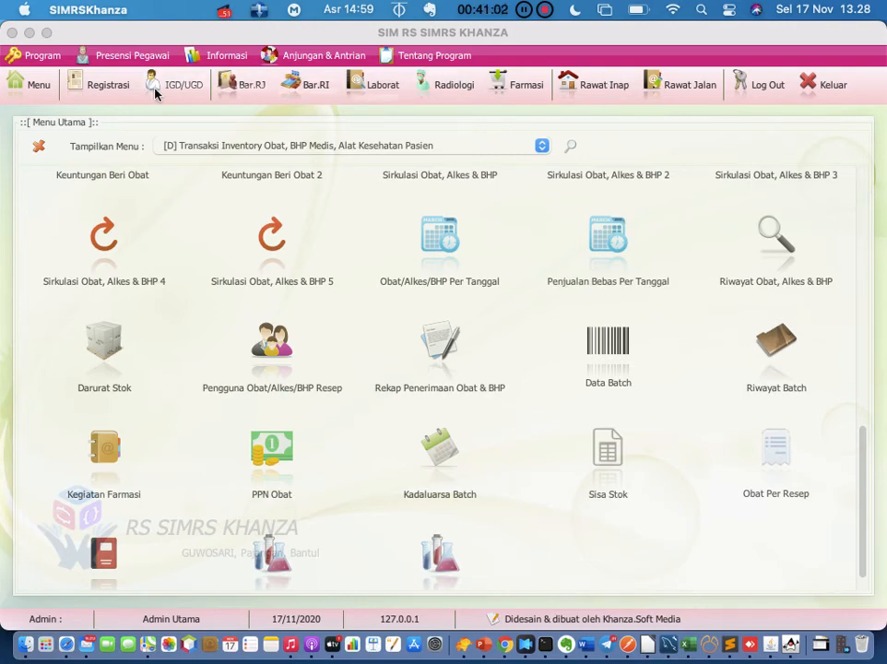
Open a visit's drug-dispensing form from today's registrations, view the Obat/Alkes list, then close both
left_click(128, 88)
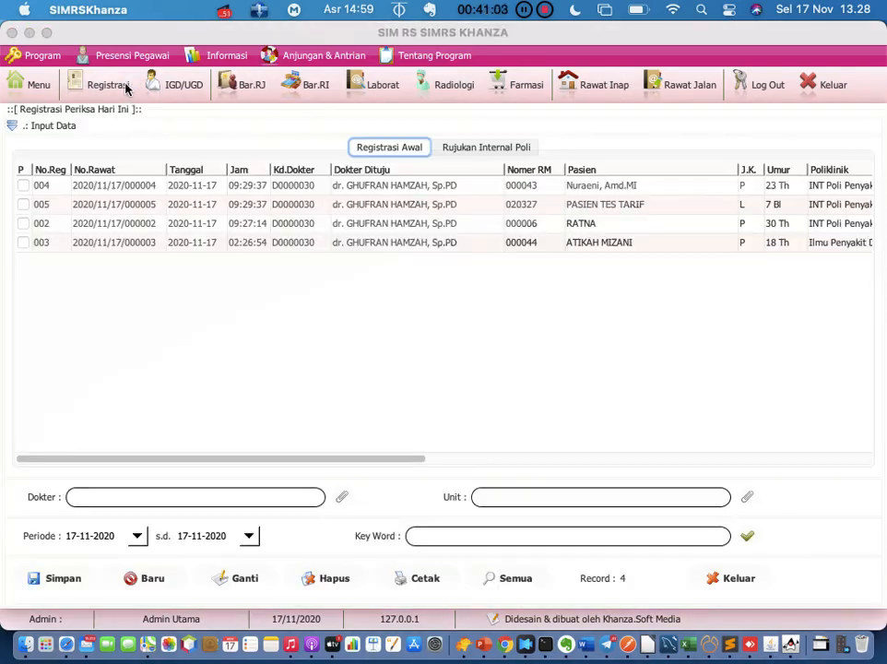
right_click(140, 188)
mouse_move(254, 292)
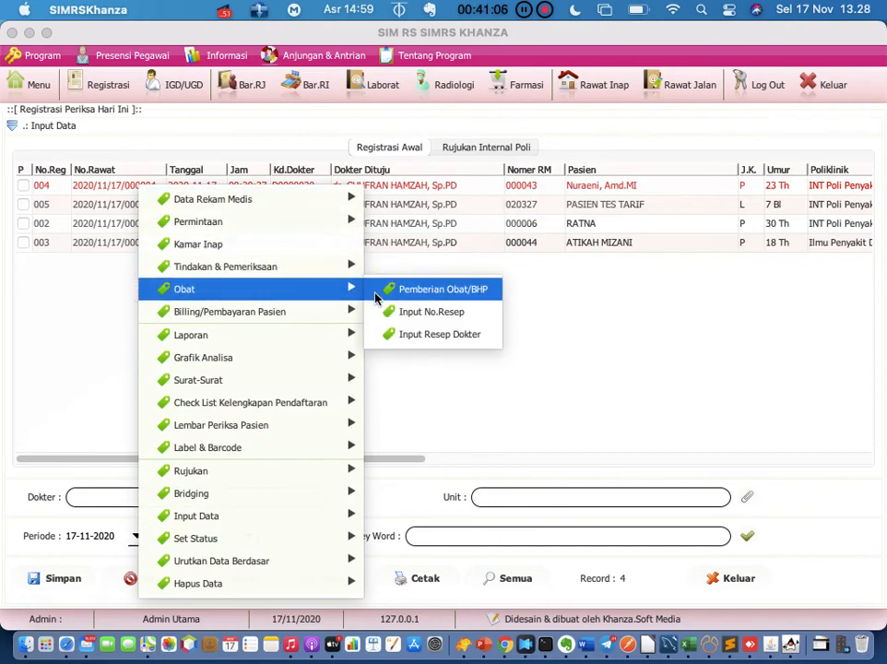
left_click(433, 289)
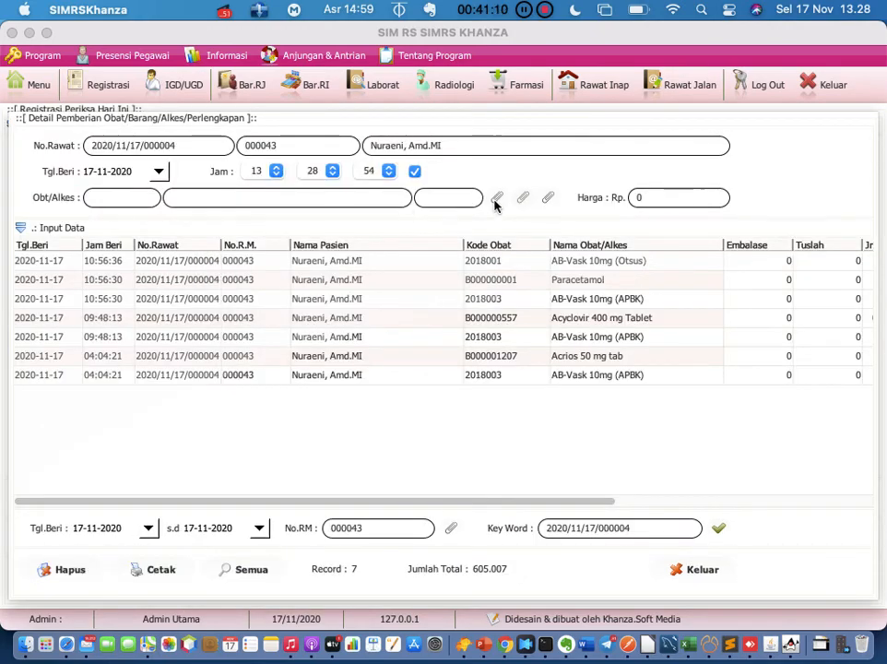
left_click(497, 198)
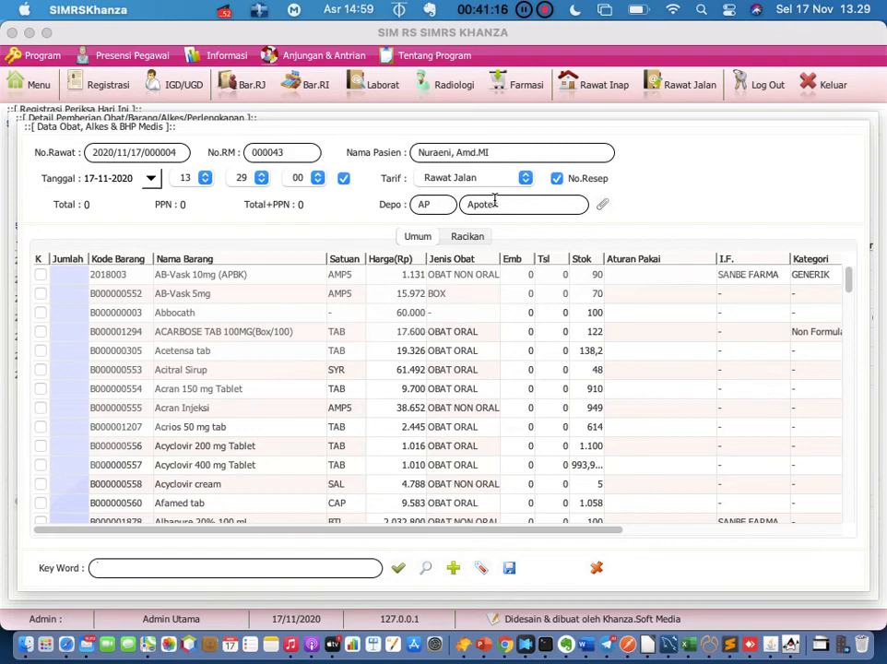
left_click(597, 568)
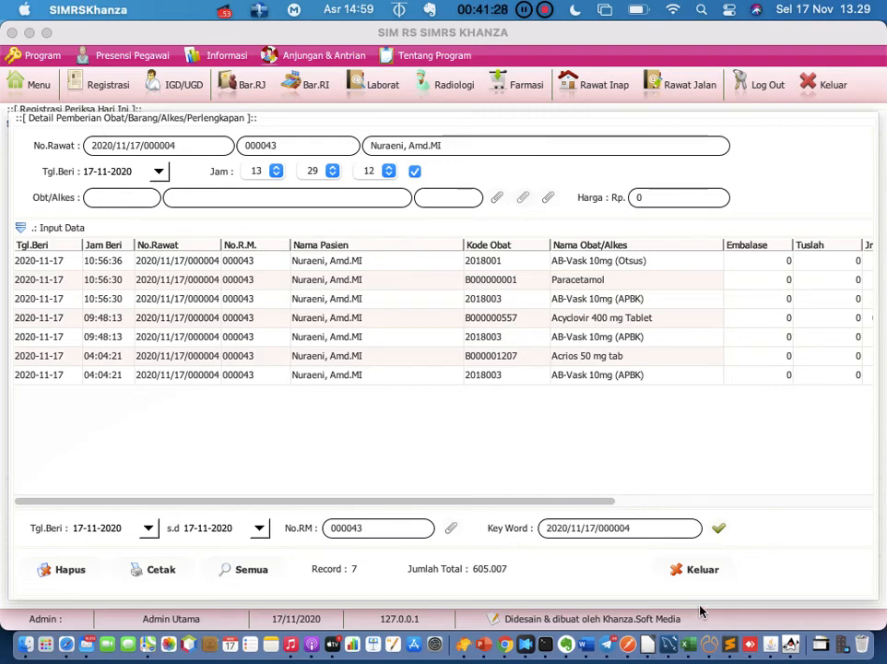
left_click(705, 569)
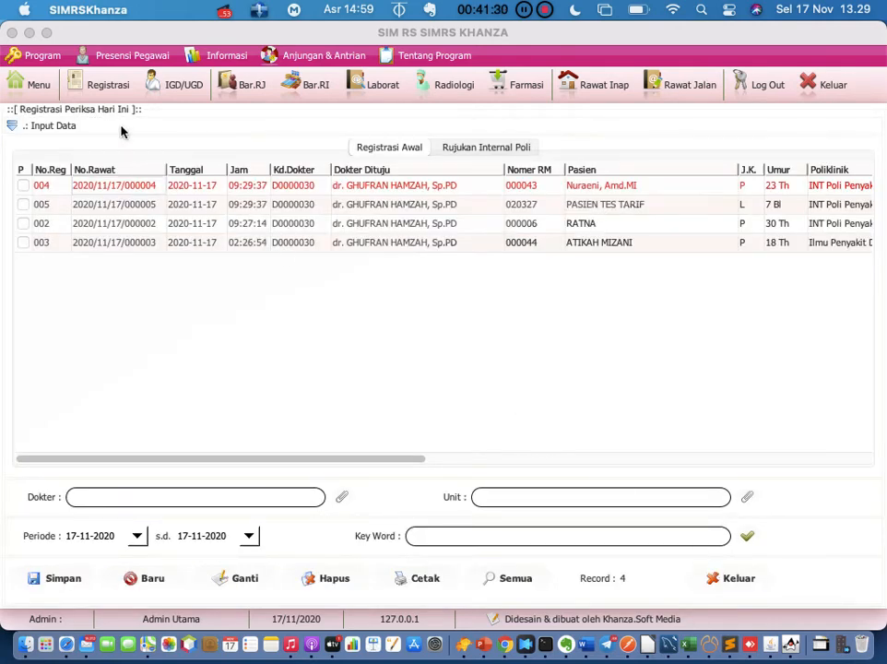
Open Menu Utama and scroll through the Transaksi Inventory Obat modules
left_click(37, 85)
scroll(439, 358, "down", 1)
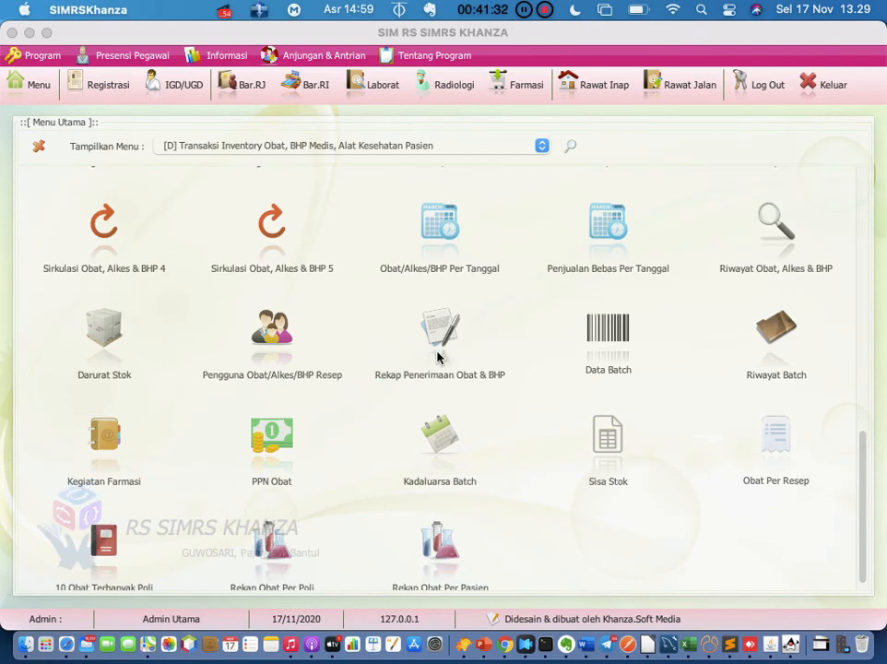
scroll(311, 398, "down", 1)
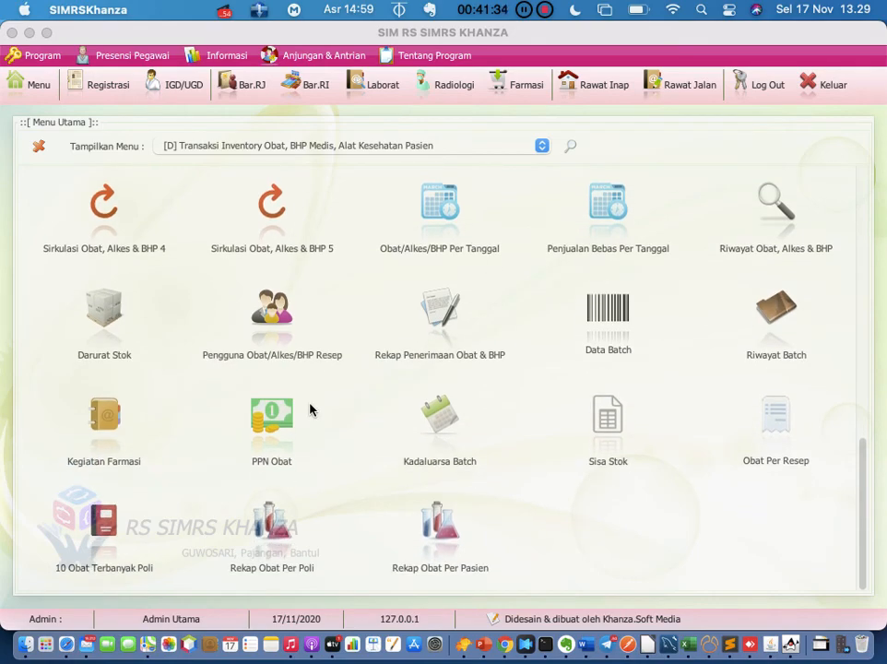
scroll(310, 410, "up", 1)
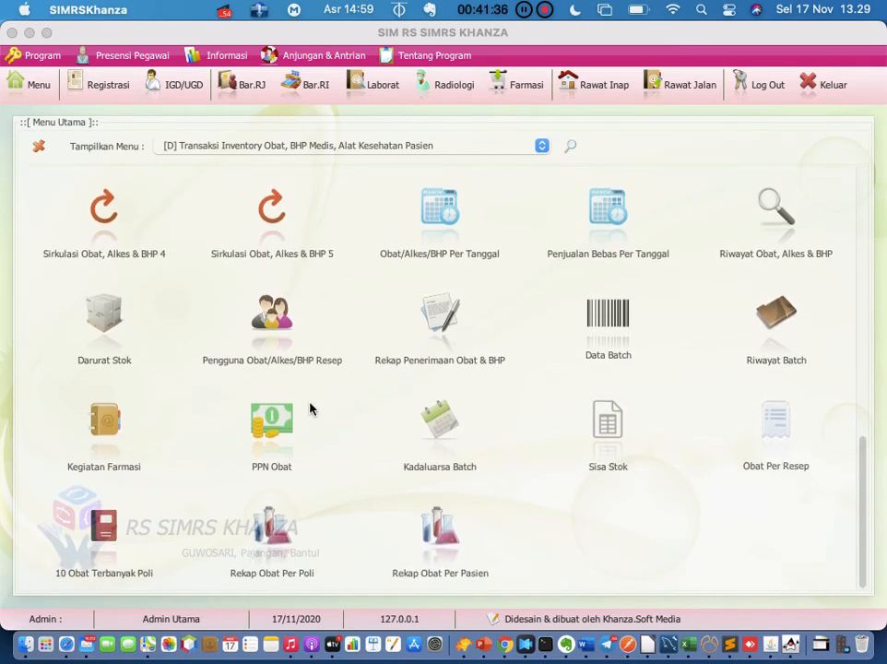
scroll(311, 409, "down", 1)
scroll(310, 408, "up", 20)
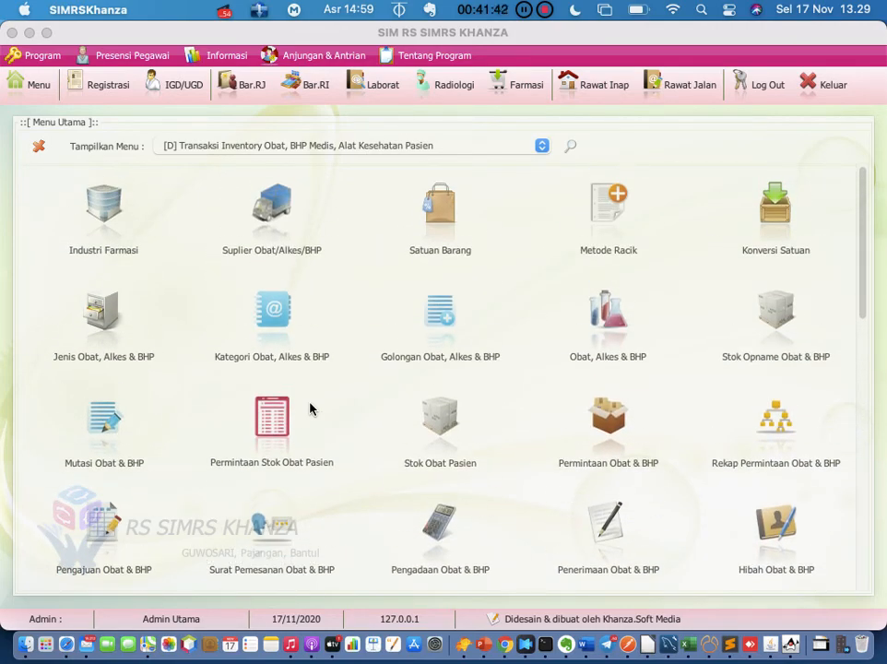
Search the module menu for 'embal' and open Set Embalase & Tuslah
left_click(569, 148)
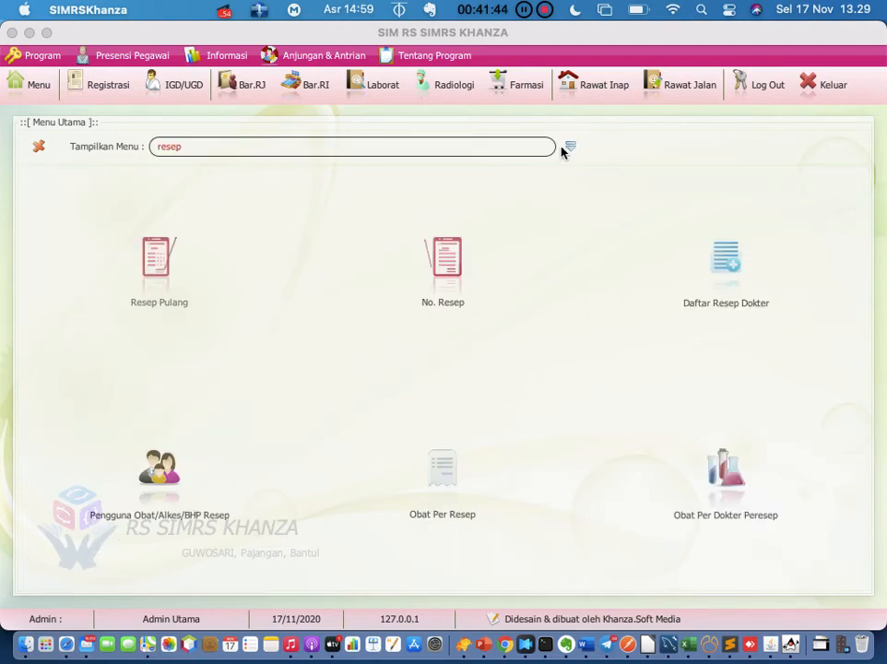
left_click(522, 147)
key("BackSpace")
key("BackSpace")
key("BackSpace")
key("BackSpace")
type("embase")
key("Return")
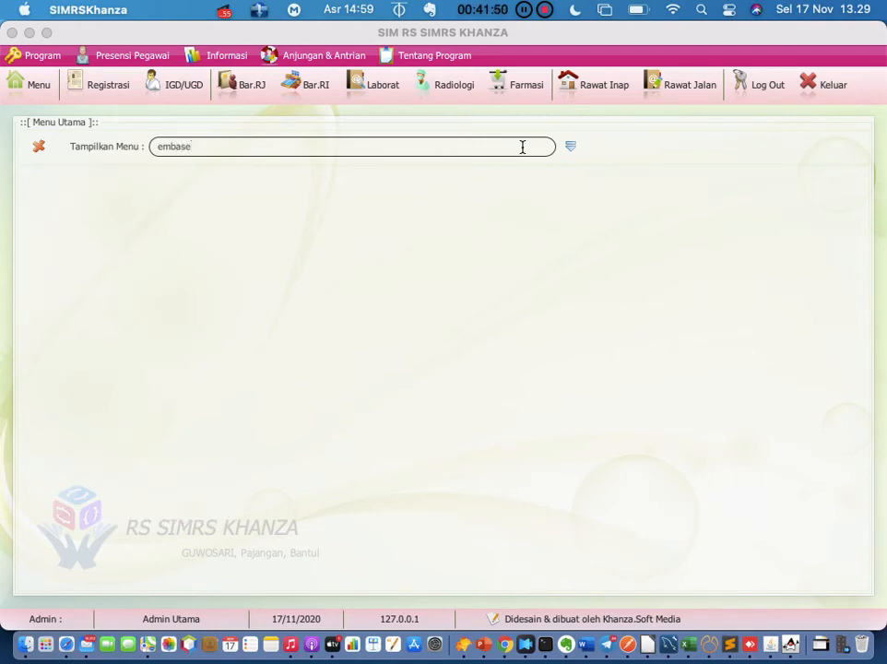
key("BackSpace")
key("BackSpace")
key("BackSpace")
type("al")
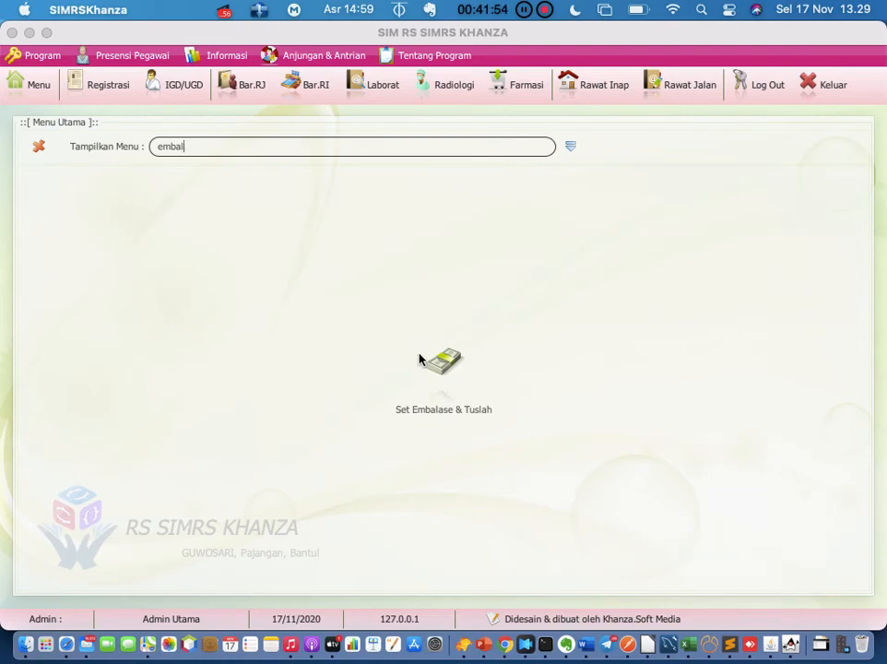
left_click(430, 373)
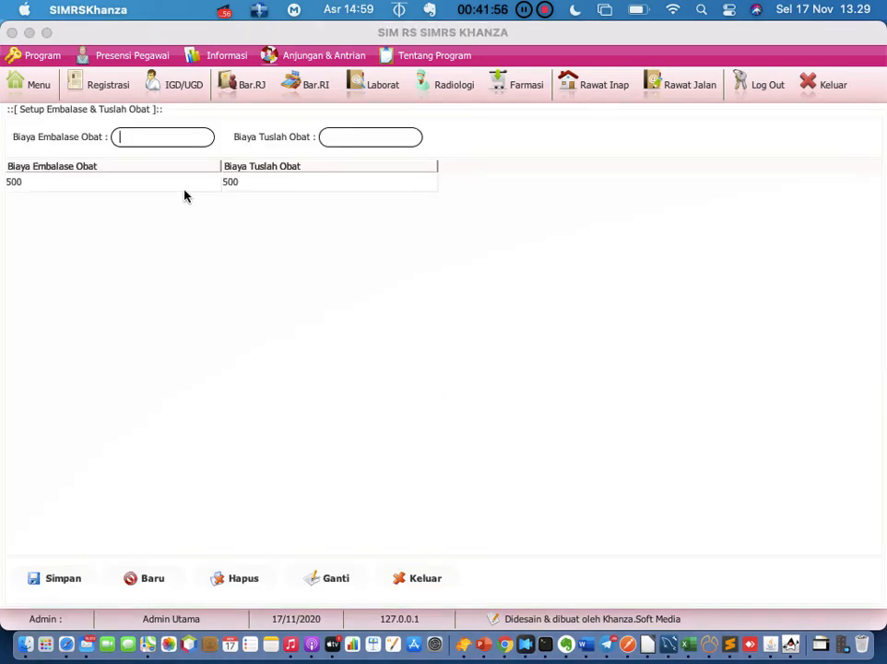
Change the embalase and tuslah fees from 500 to 0, save with Ganti, and close the form
left_click(181, 184)
double_click(172, 140)
type("5")
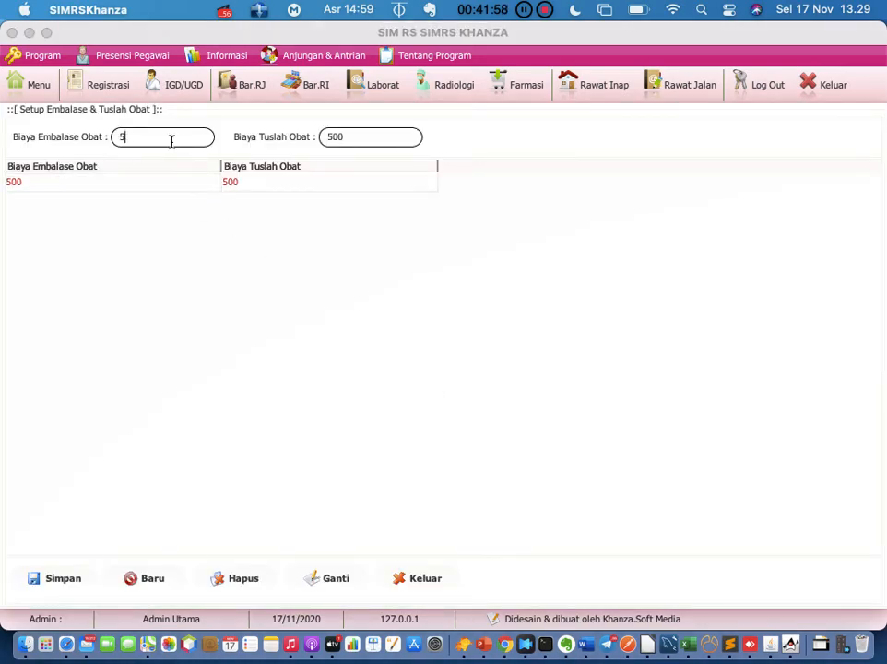
key("BackSpace")
type("0")
double_click(369, 135)
type("5")
key("BackSpace")
type("0")
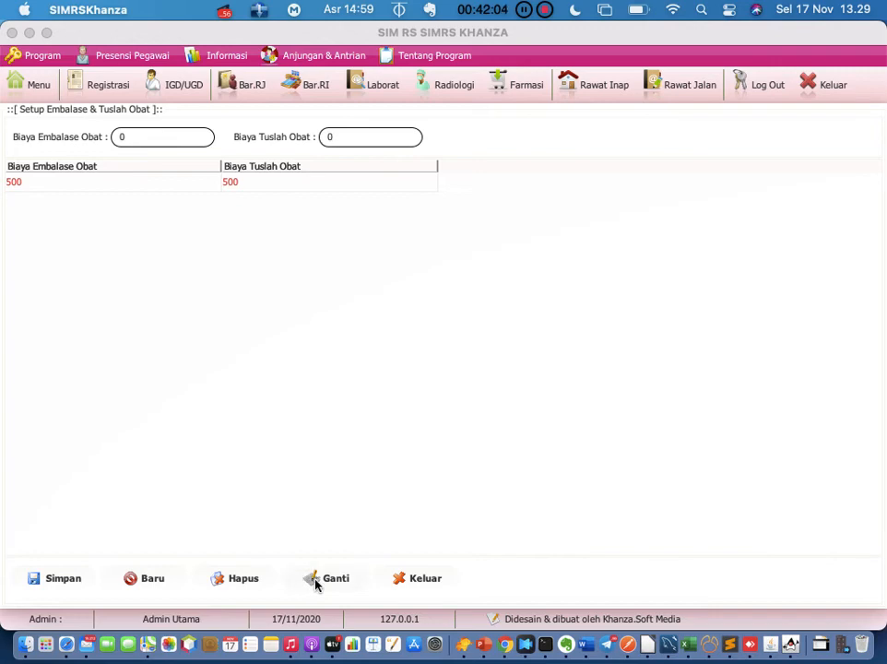
left_click(314, 581)
left_click(416, 586)
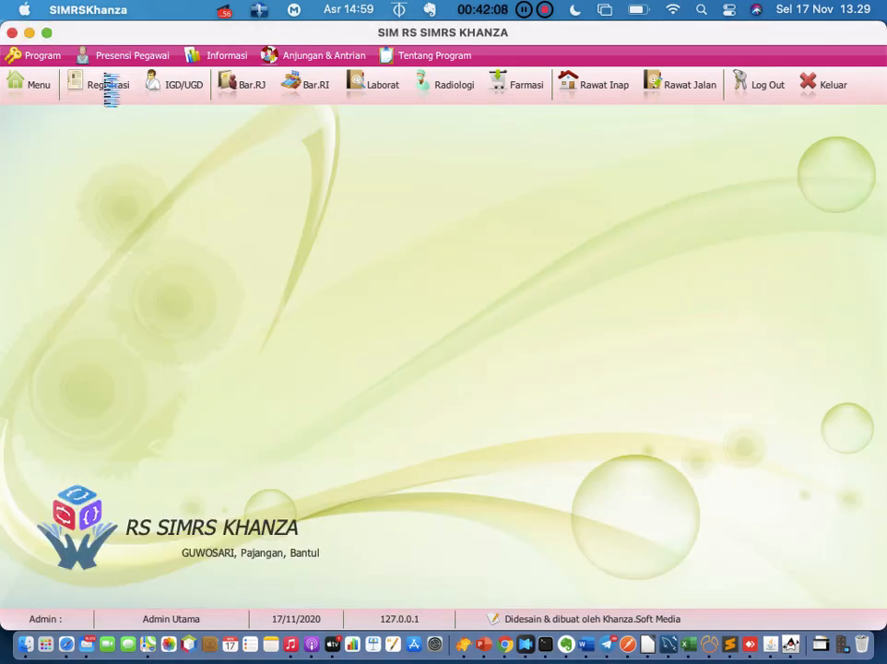
Open and close Registrasi, then reopen Menu Utama on the [D] inventory category and scroll its modules
left_click(104, 82)
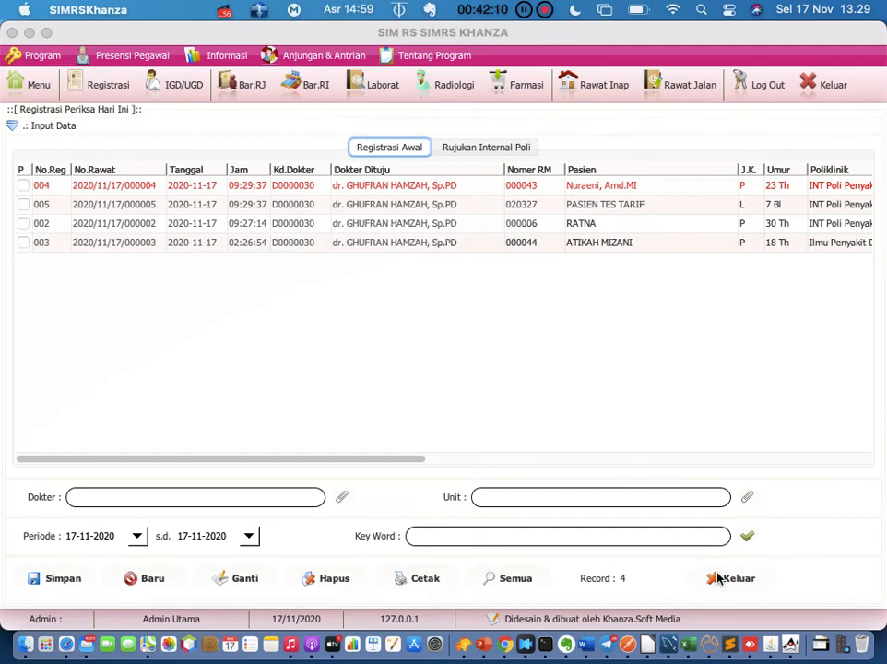
left_click(706, 578)
left_click(31, 89)
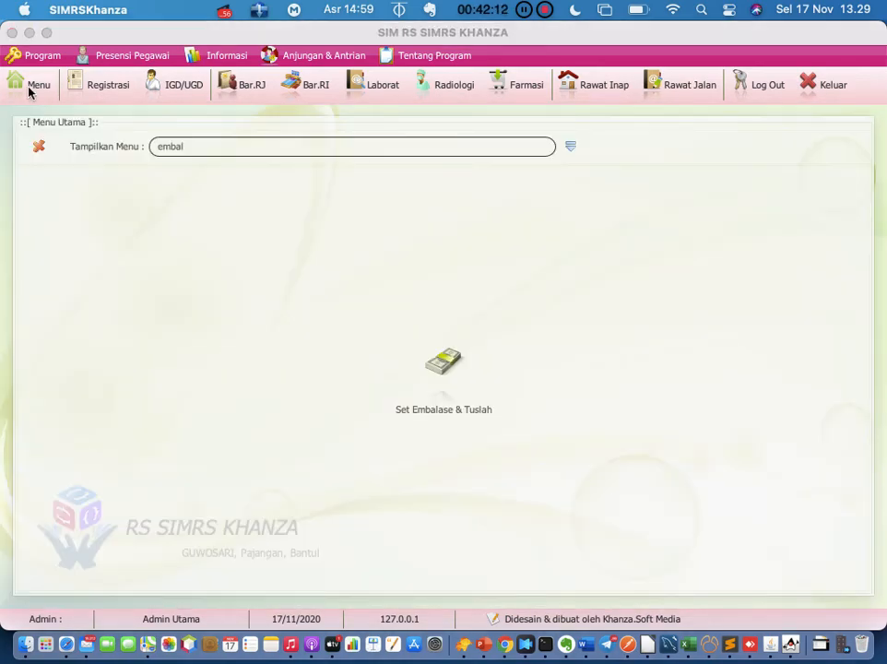
left_click(569, 153)
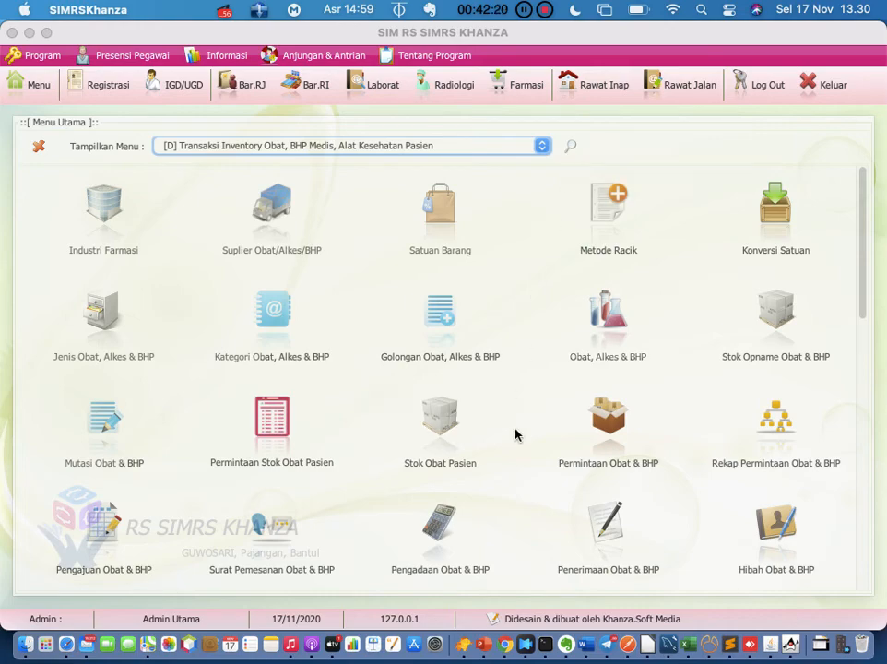
scroll(515, 433, "down", 10)
scroll(514, 434, "down", 8)
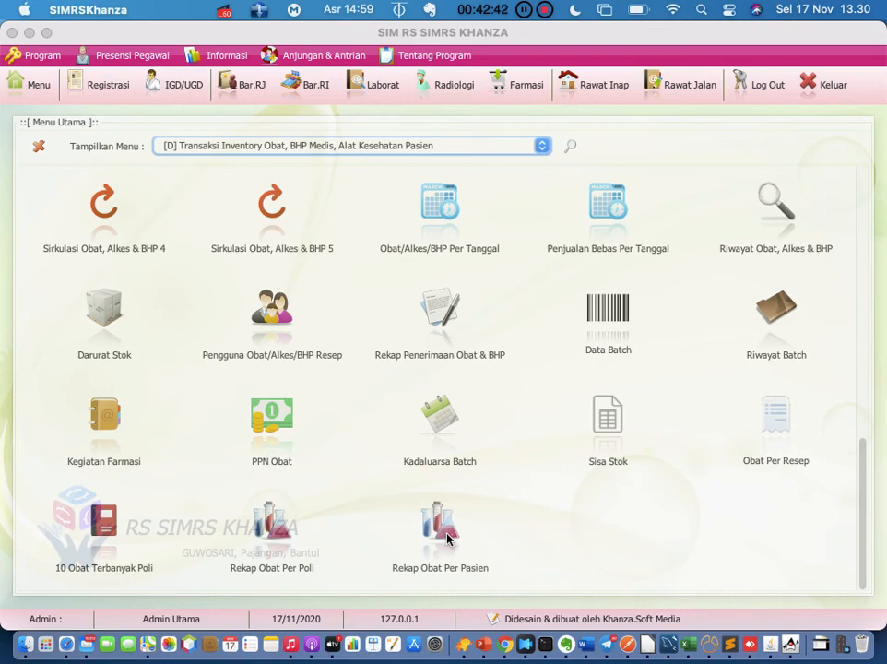
Bring Word forward, then minimise both the Word and SIMRS Khanza windows
left_click(588, 649)
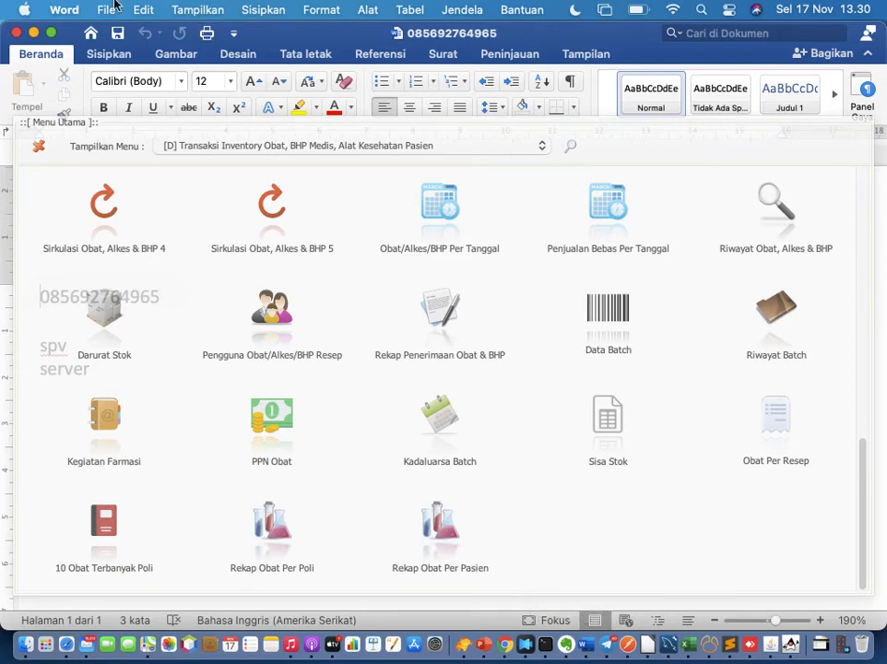
left_click(33, 33)
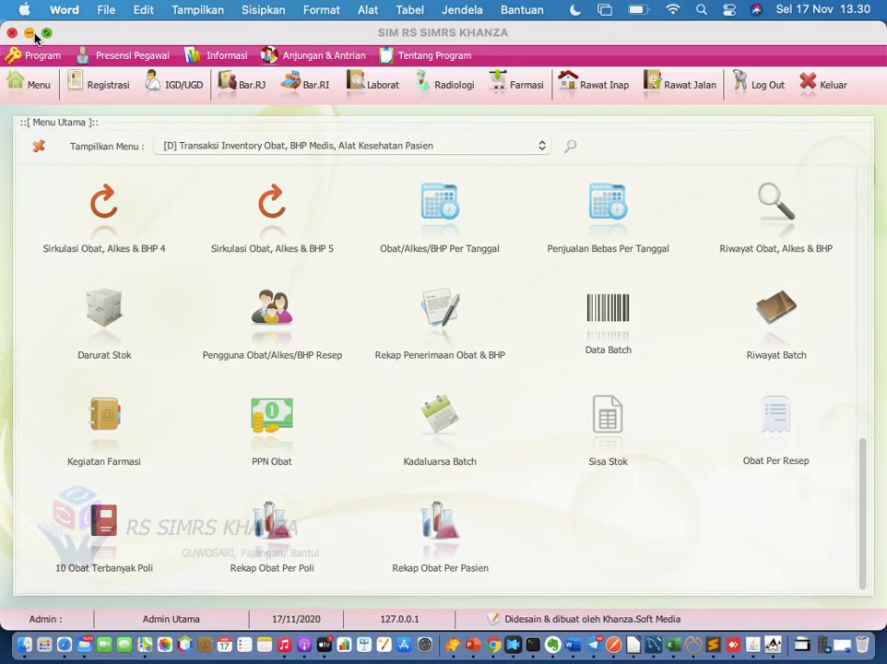
left_click(30, 34)
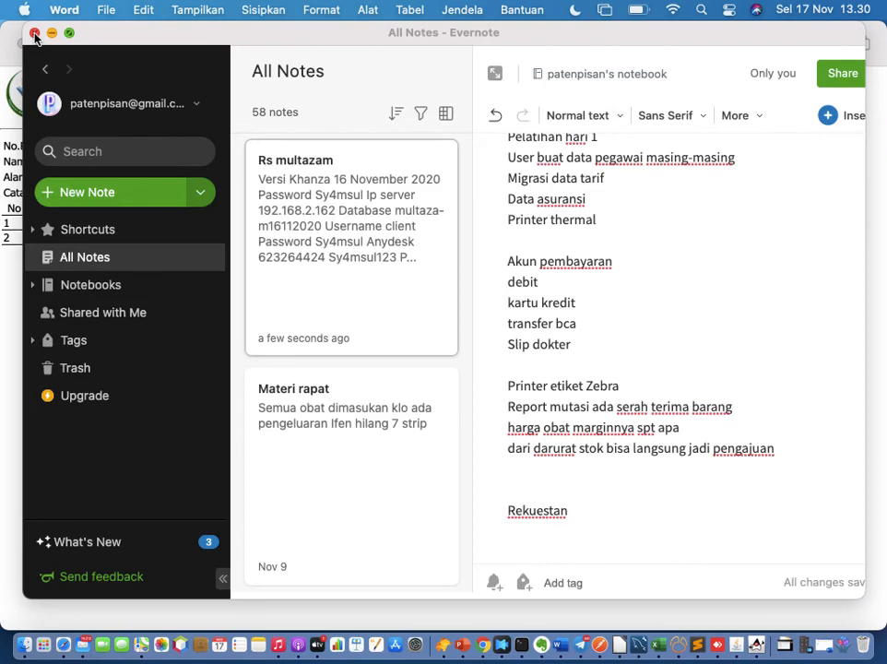
Cycle through the Safari receipt page and Telegram chats, ending with the Word document in front
left_click(6, 43)
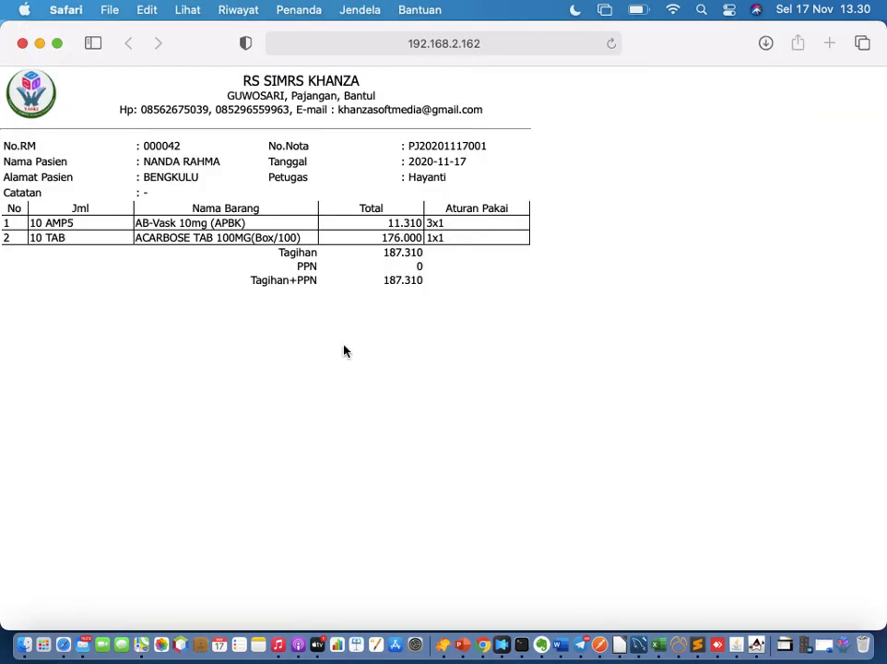
left_click(580, 644)
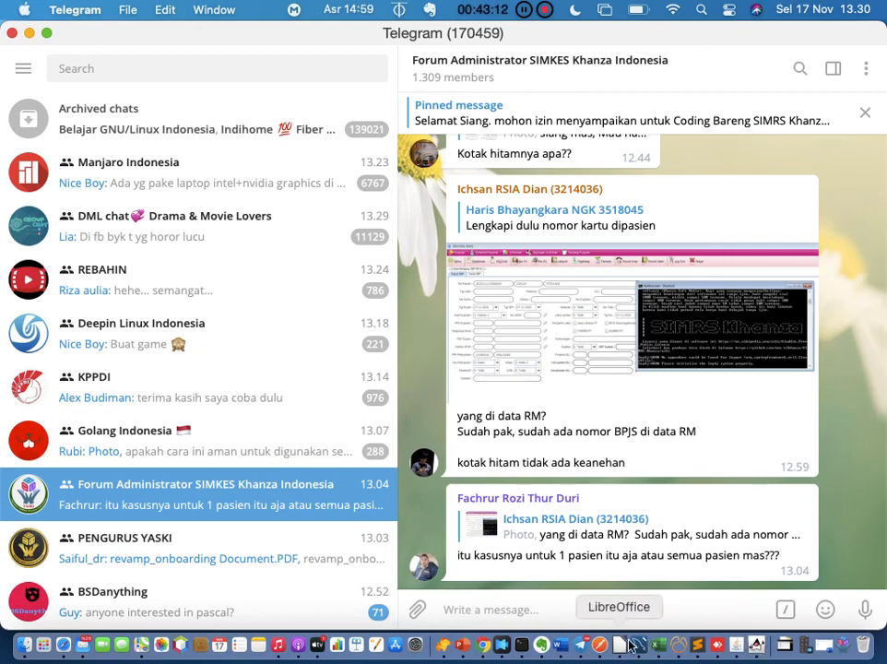
left_click(565, 647)
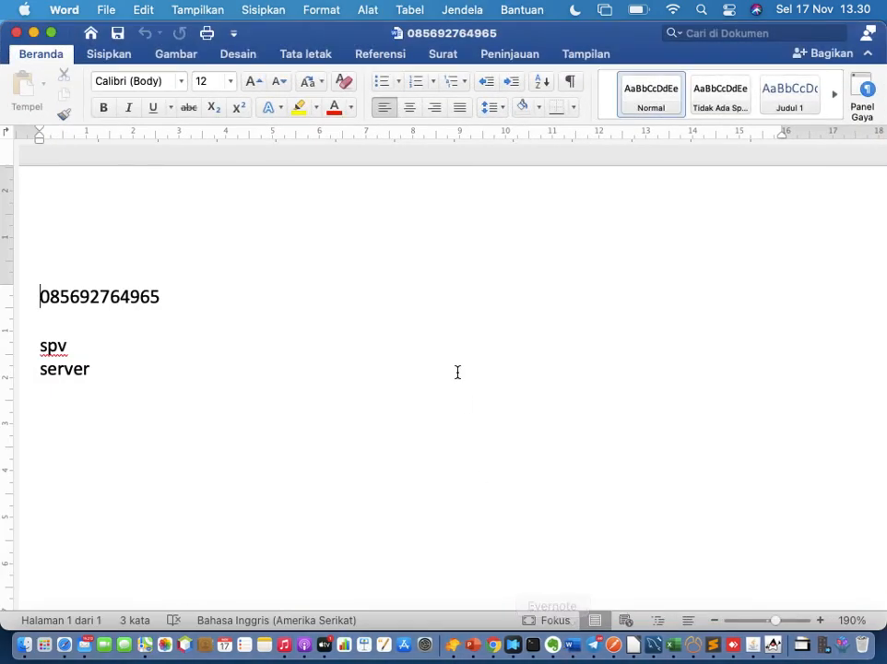
Activate the Word note listing a phone number, spv and server for editing
left_click(235, 291)
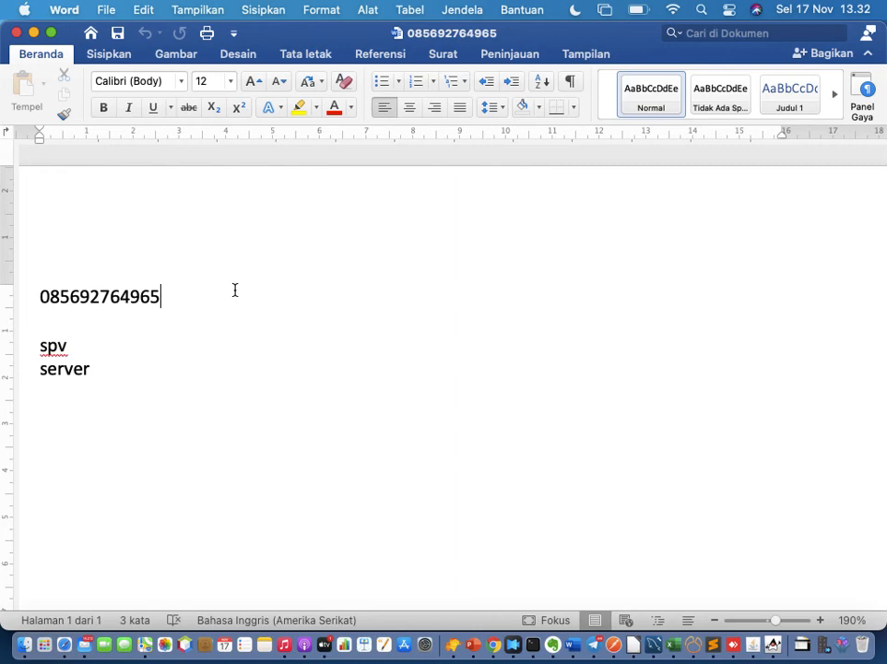
Switch to Telegram and open the contact's private chat holding the forum invite link
left_click(593, 649)
scroll(283, 310, "down", 2)
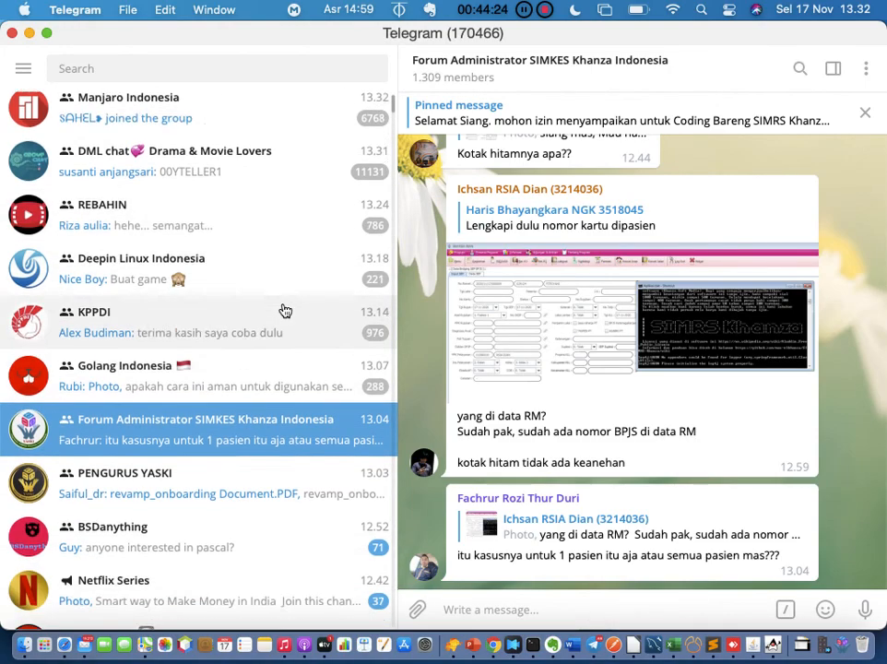
scroll(285, 310, "down", 10)
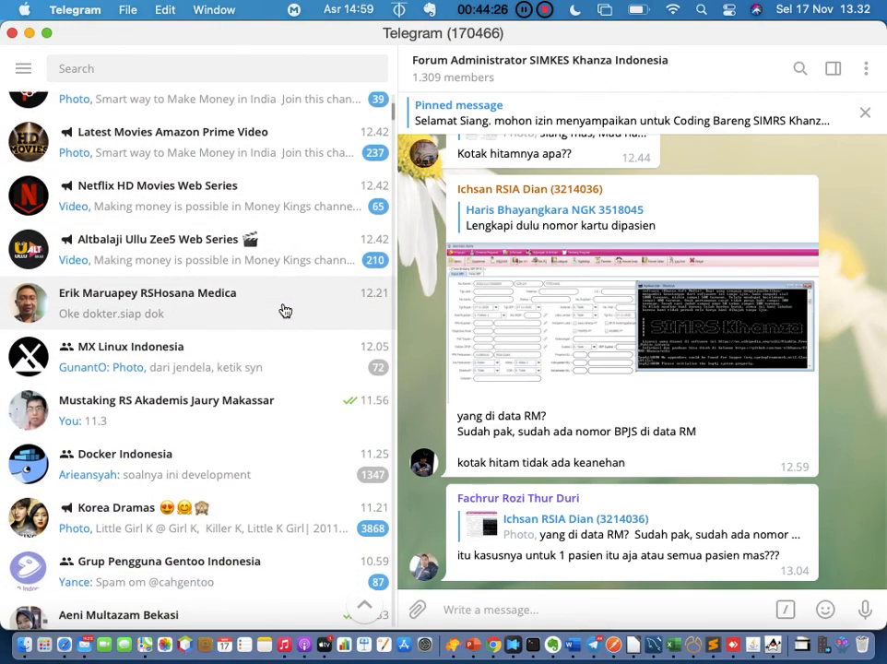
scroll(285, 311, "down", 8)
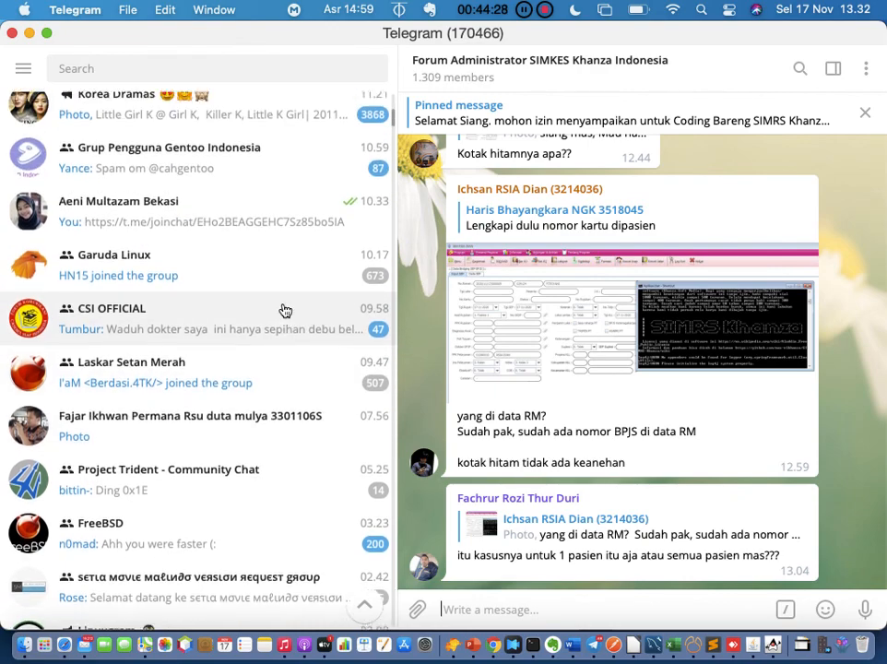
scroll(285, 311, "up", 2)
left_click(283, 310)
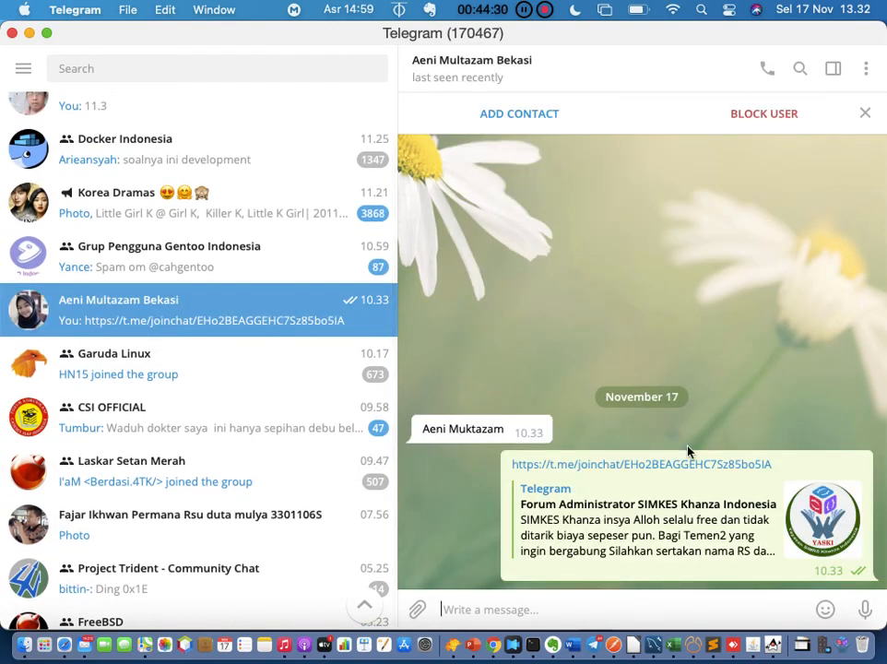
Copy the link from the Forum Administrator SIMKES Khanza Indonesia invite message
right_click(684, 468)
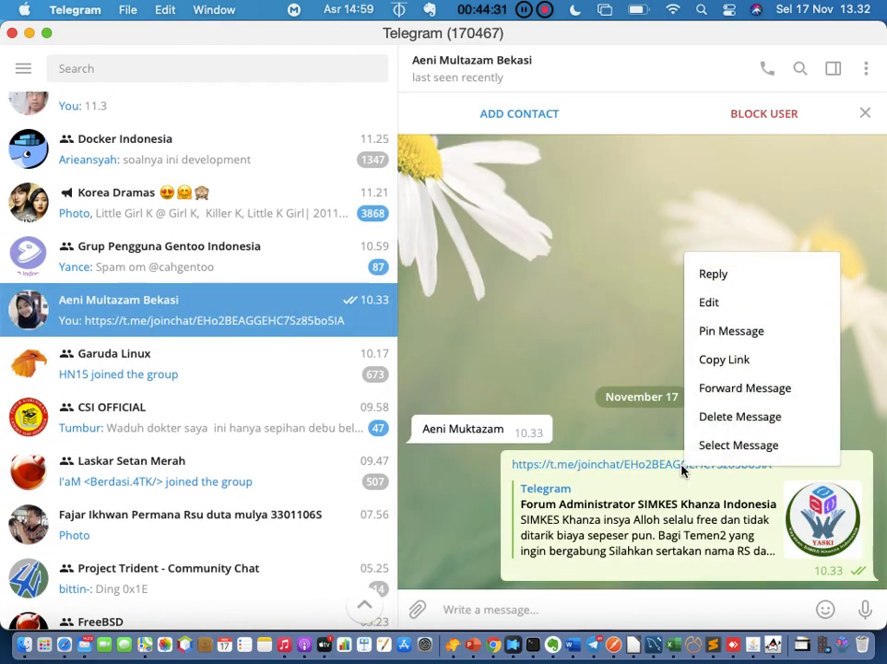
left_click(739, 370)
scroll(234, 398, "up", 1)
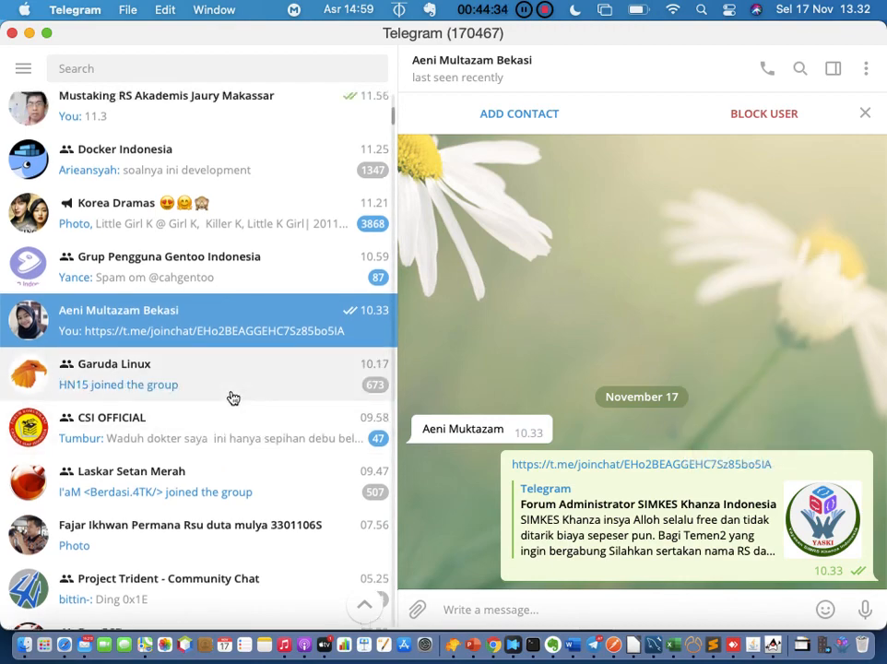
scroll(234, 397, "up", 5)
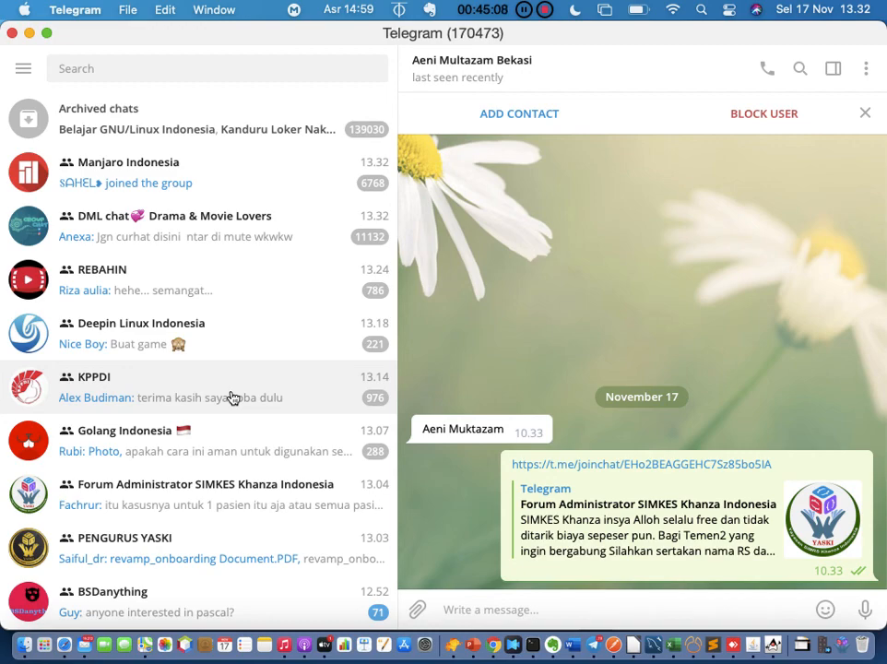
Open the 1.309-member Forum Administrator SIMKES Khanza Indonesia group chat to read recent replies
left_click(185, 498)
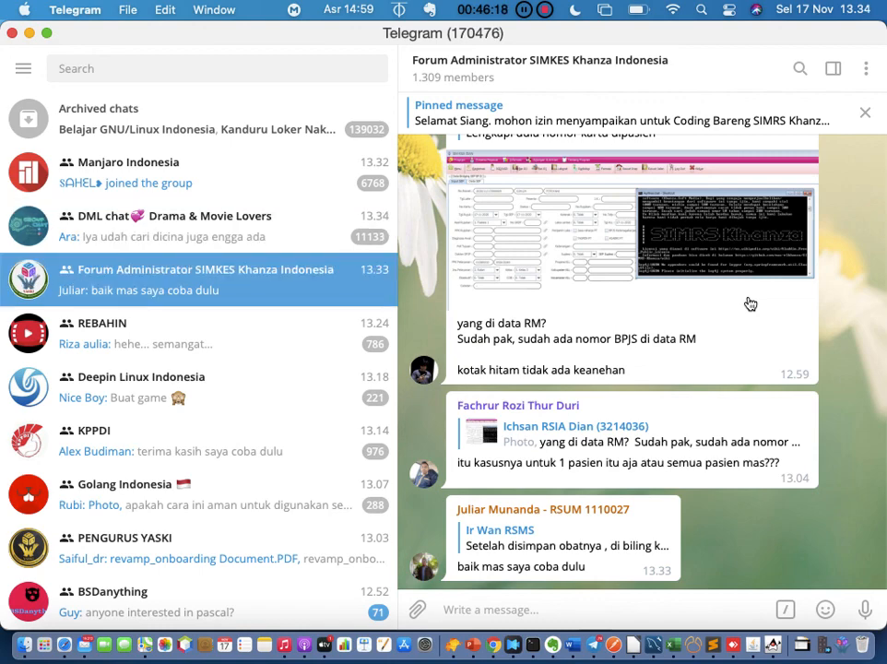
Scroll the chat list and reopen the contact's private chat with the invite link
scroll(145, 396, "down", 5)
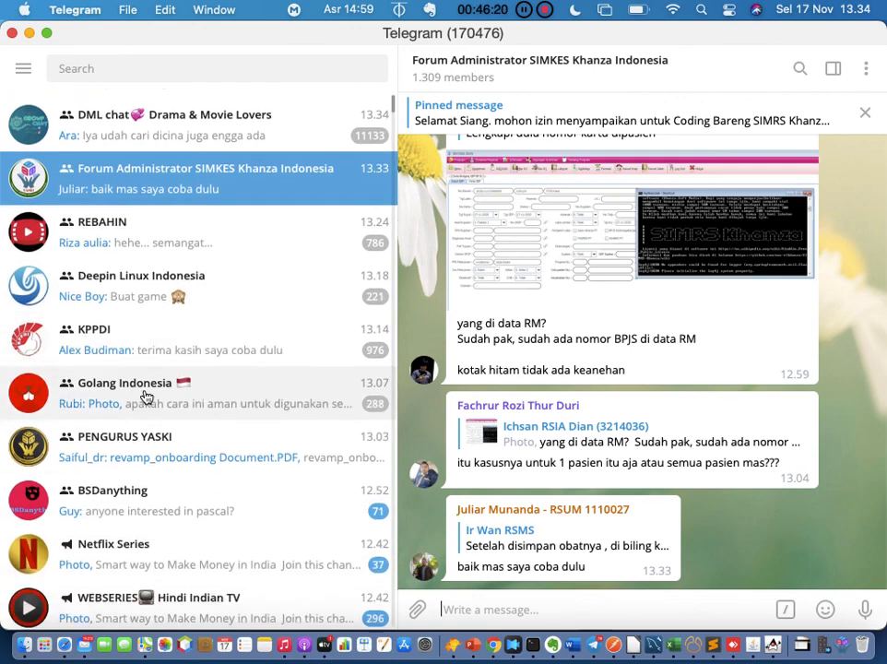
scroll(145, 396, "down", 3)
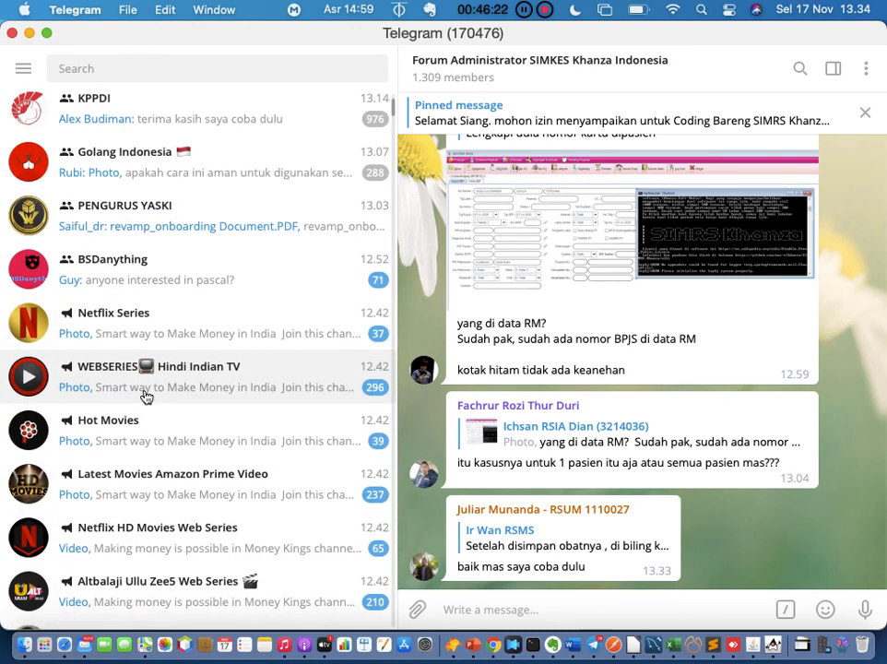
scroll(145, 397, "down", 4)
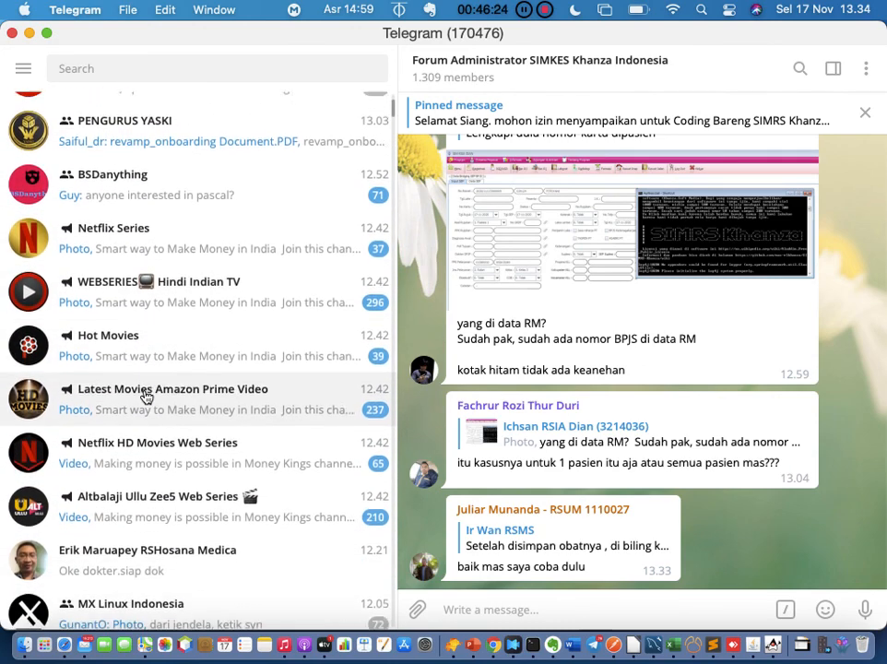
scroll(145, 397, "down", 8)
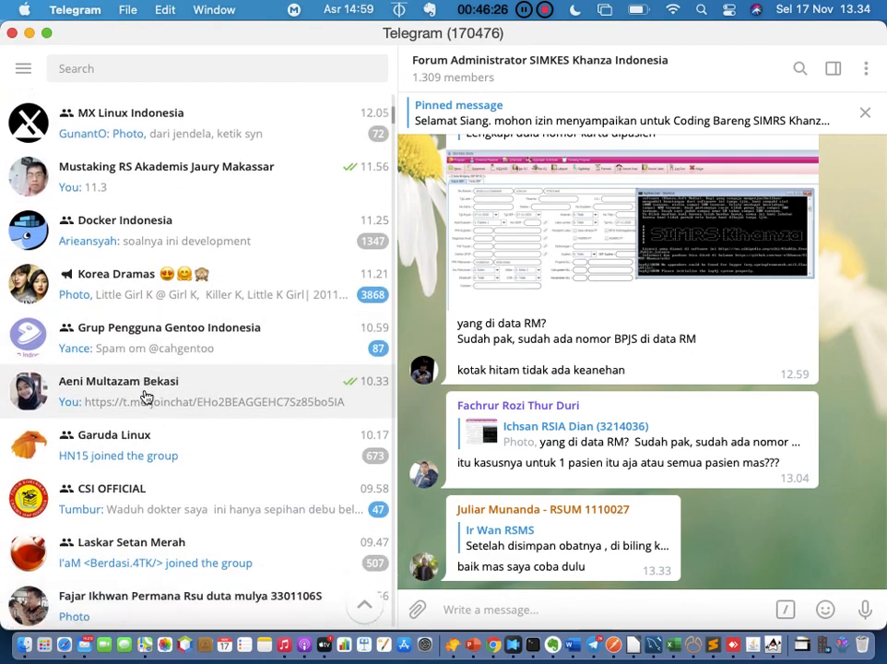
left_click(154, 363)
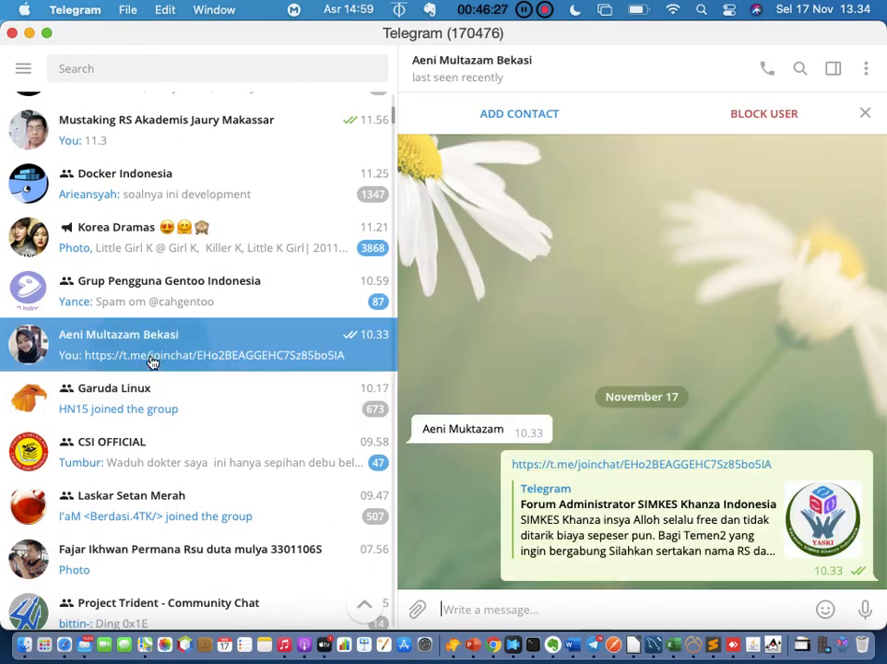
View the contact's User Info panel, then close it
left_click(514, 71)
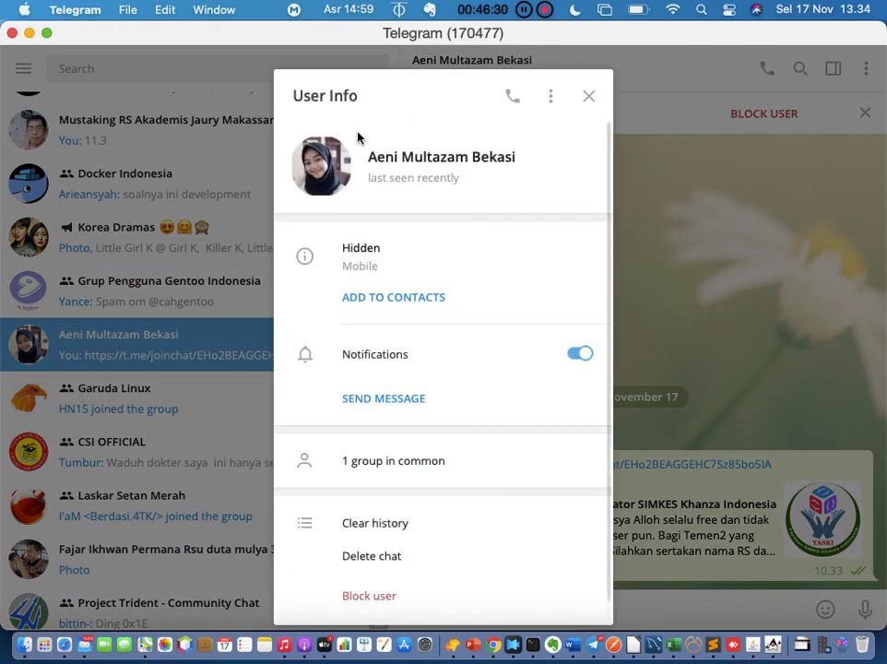
left_click(589, 96)
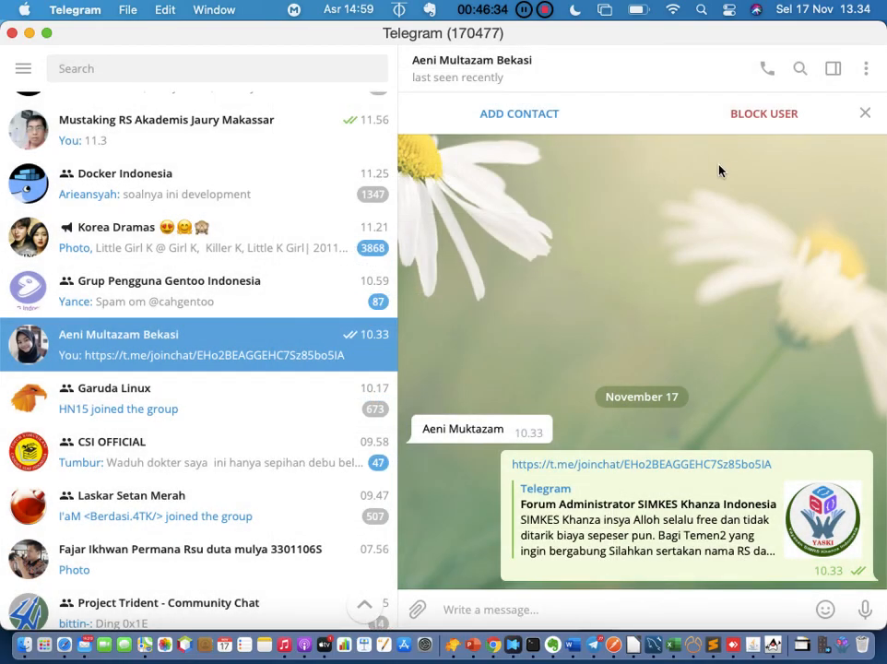
scroll(112, 175, "up", 15)
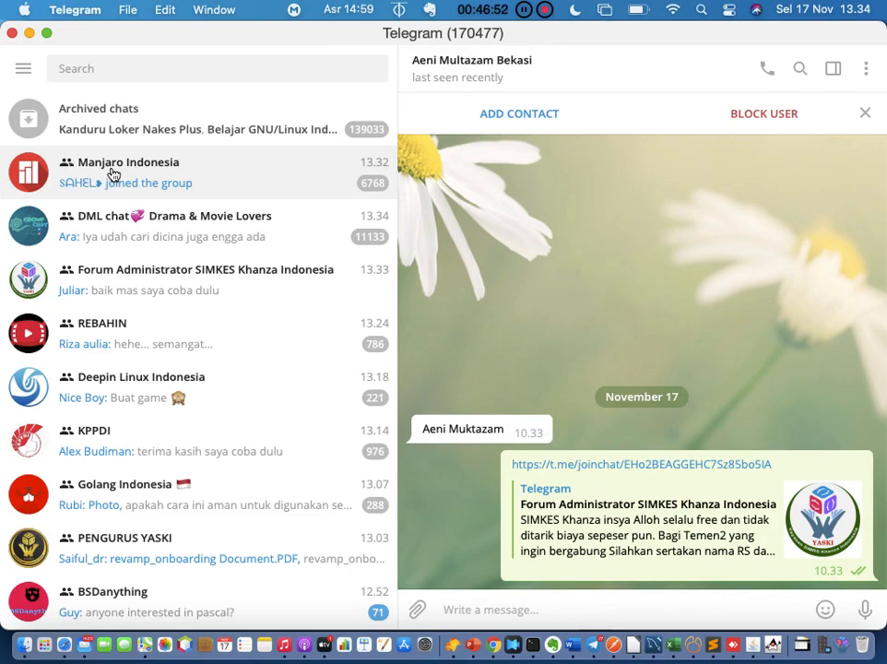
Reopen the Forum Administrator SIMKES Khanza Indonesia group chat and scroll through its history
left_click(173, 297)
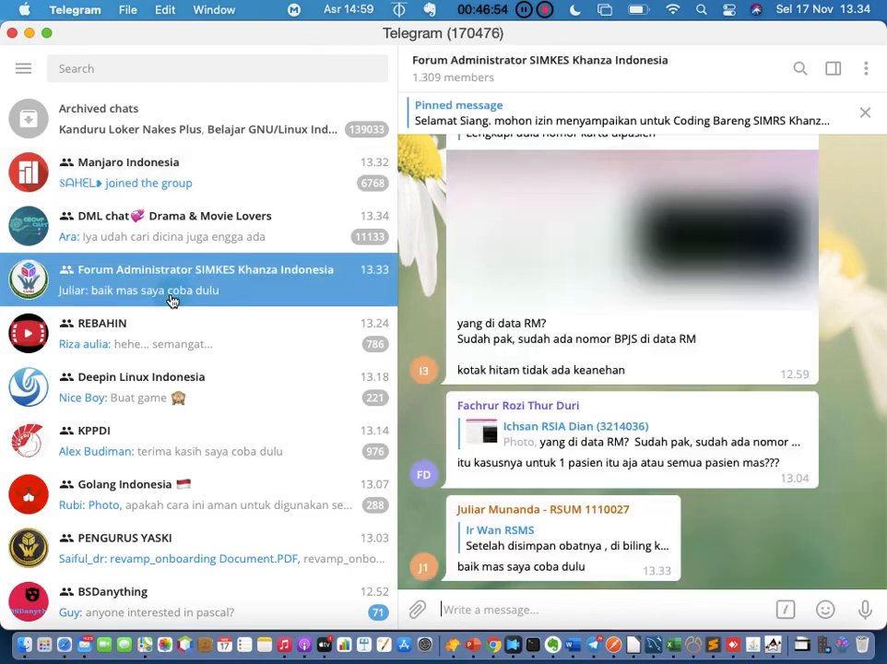
scroll(669, 324, "up", 5)
scroll(669, 324, "up", 5)
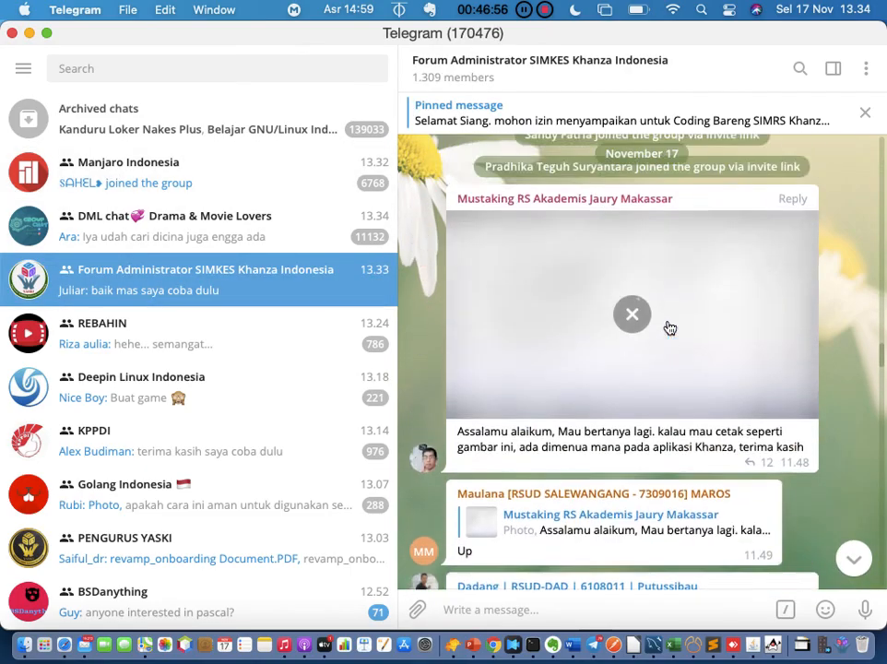
scroll(670, 327, "down", 10)
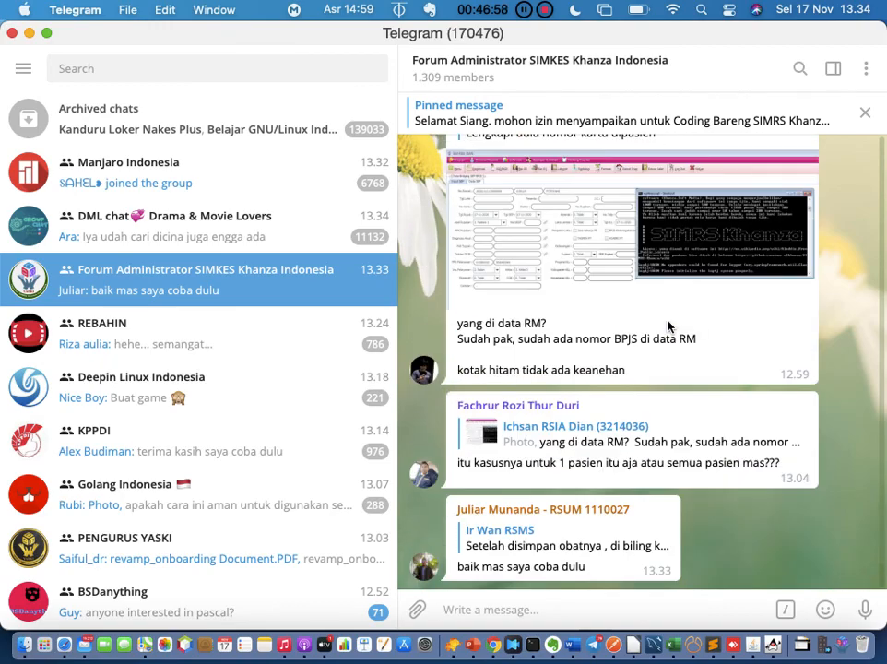
Start and cancel a message search, then bring Safari's SIMRS Khanza receipt page forward
left_click(798, 81)
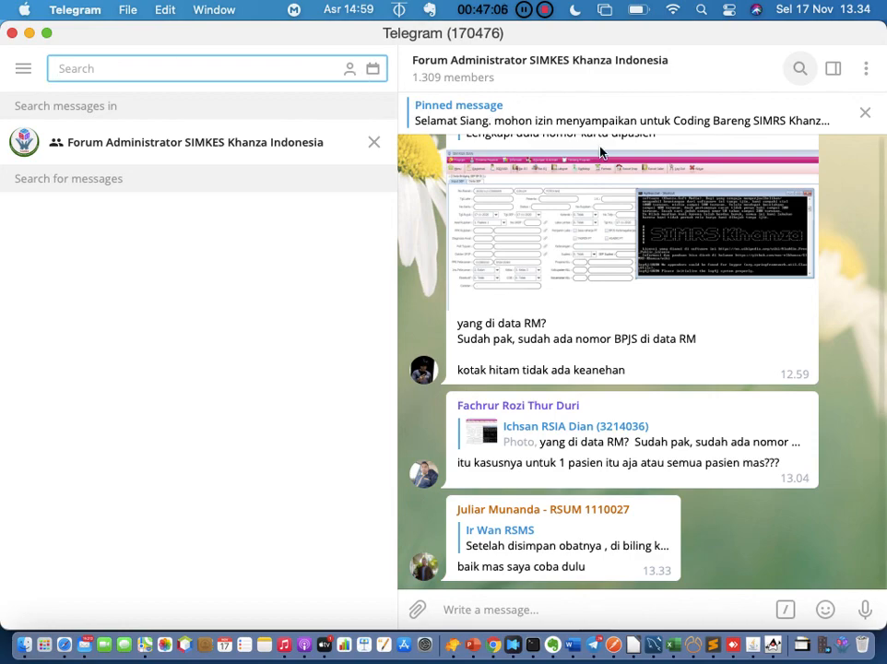
left_click(374, 142)
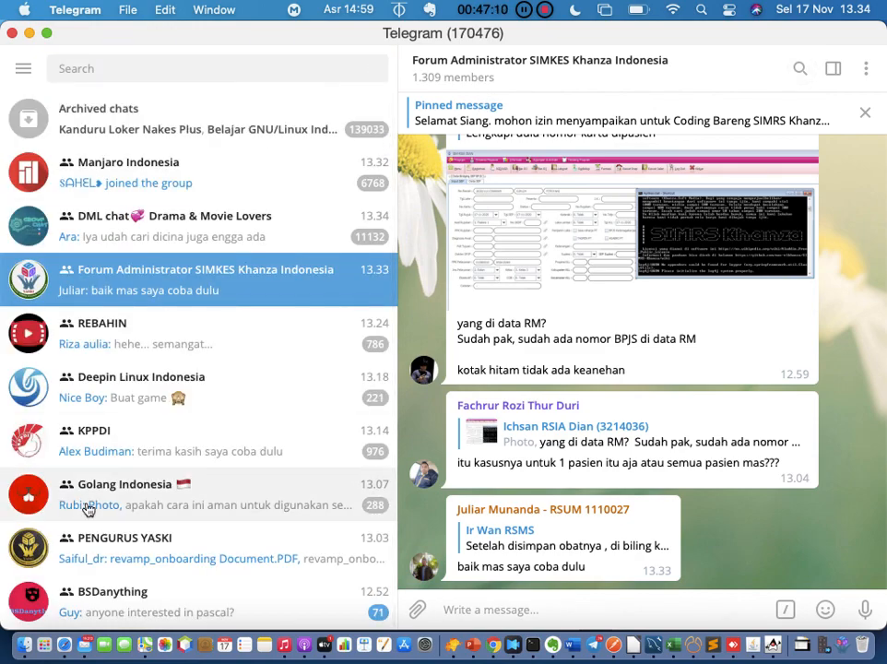
left_click(65, 645)
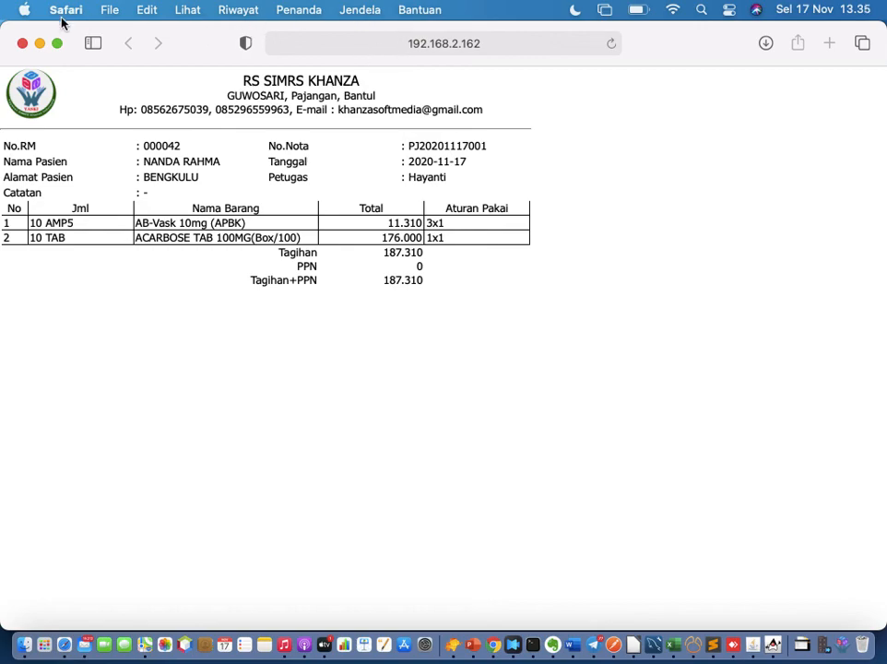
Use Mission Control to return Telegram's forum group chat to the front
key("ctrl+Up")
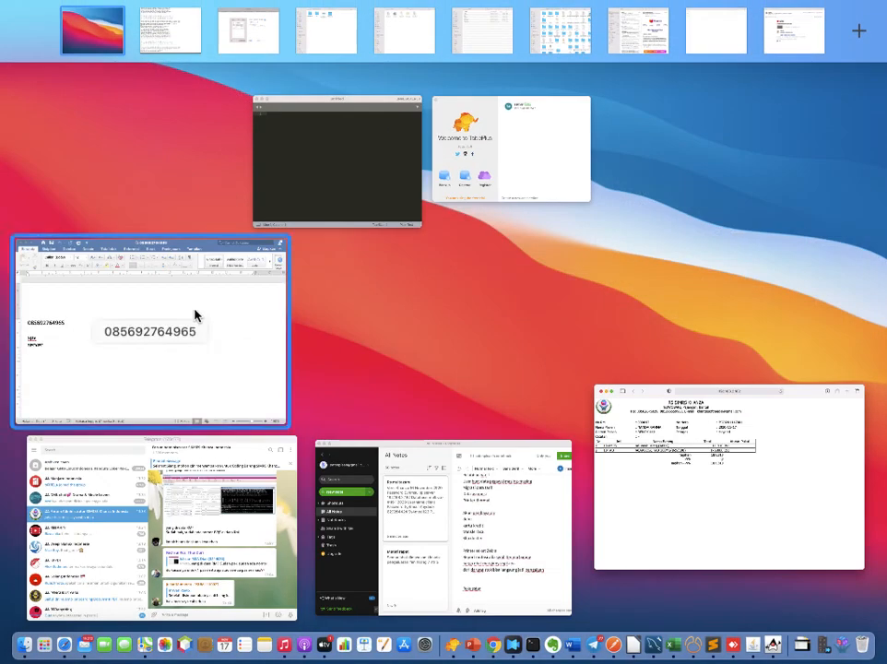
left_click(185, 539)
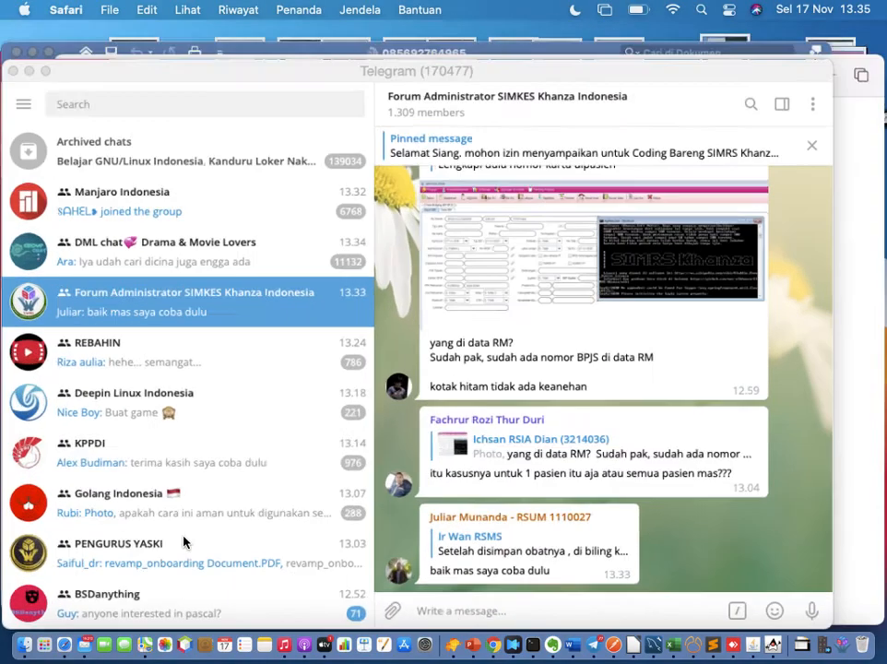